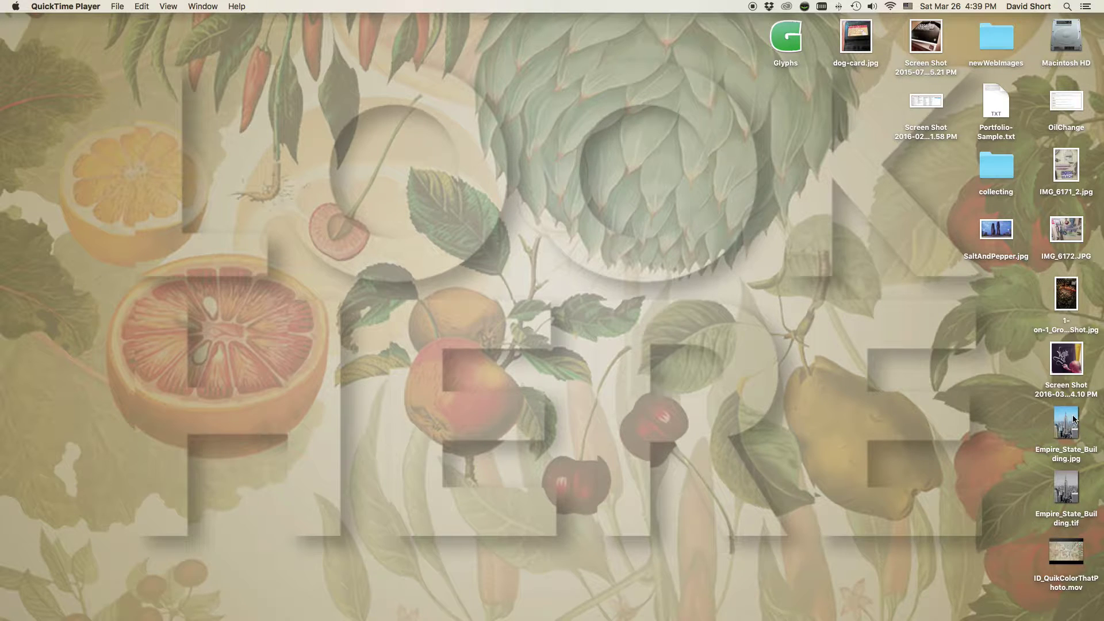
Step: Open Empire_State_Building.jpg from the desktop in Photoshop and place the floating Layers panel beside the image
drag(1063, 428, 516, 610)
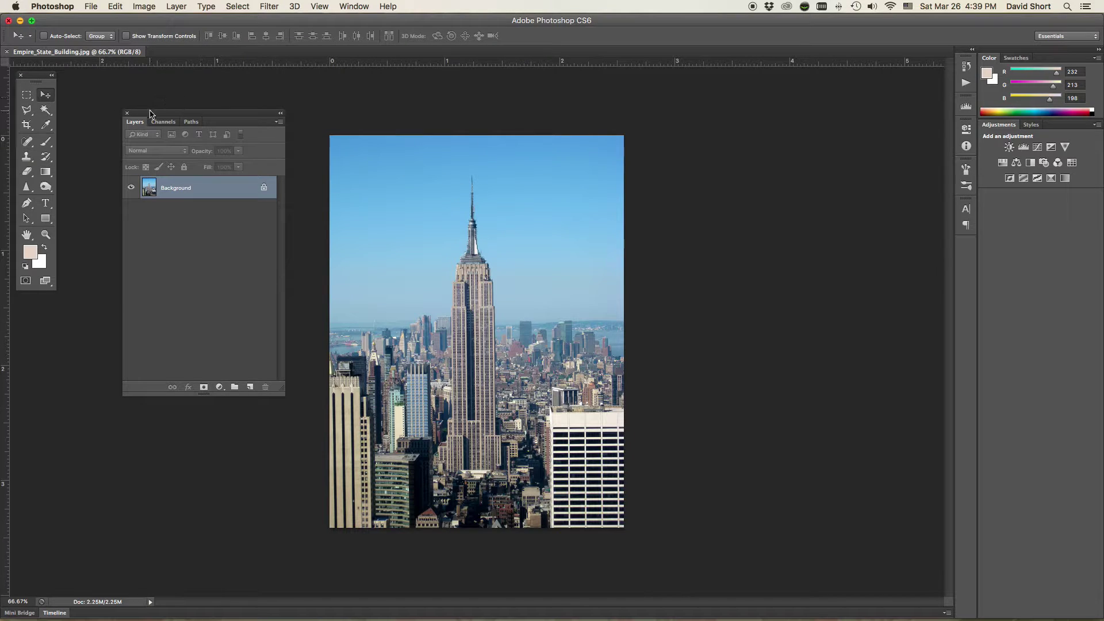
drag(151, 113, 734, 101)
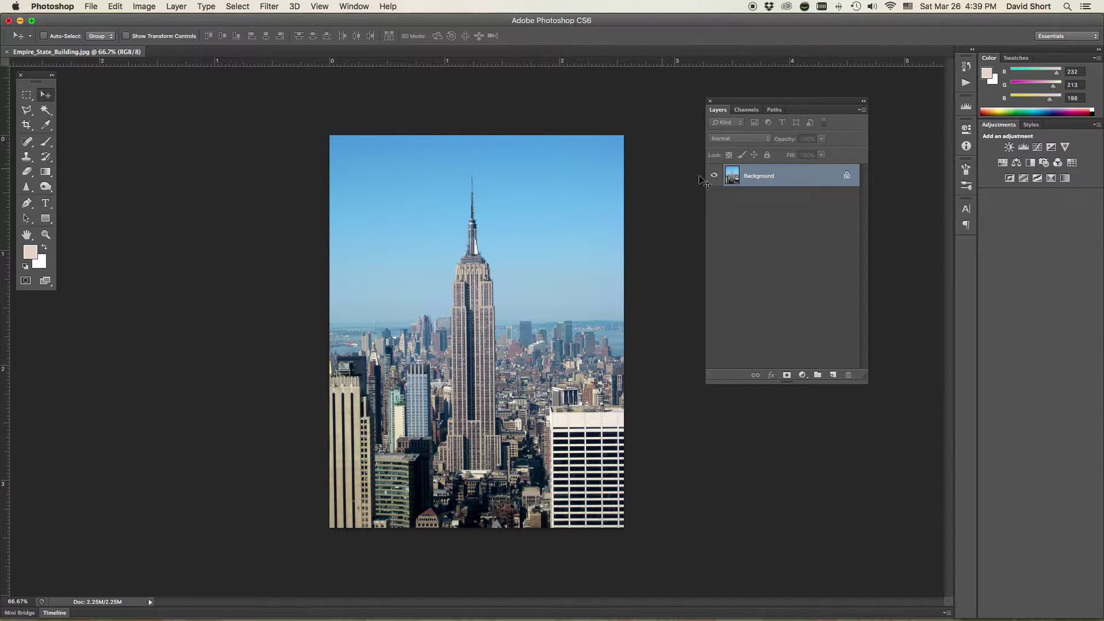
drag(818, 103, 234, 117)
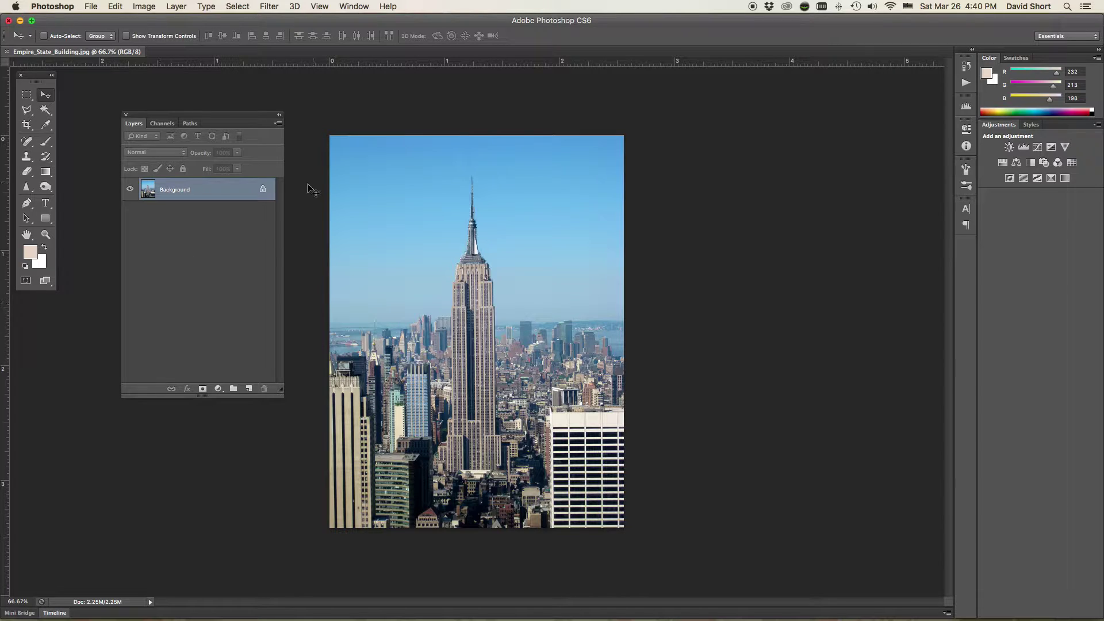
click(354, 5)
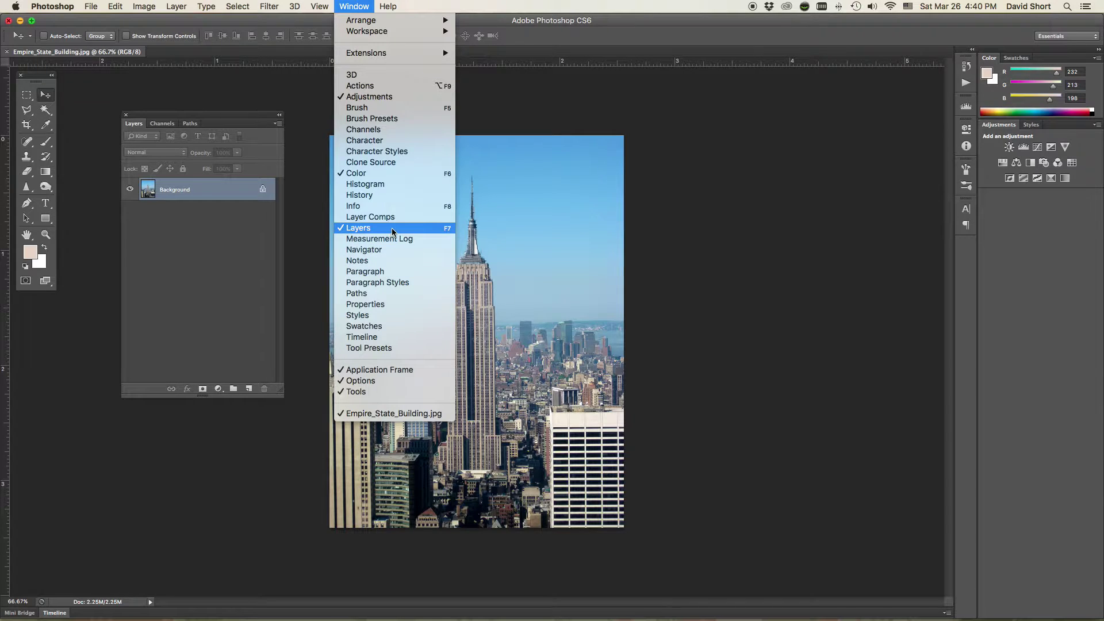
click(201, 235)
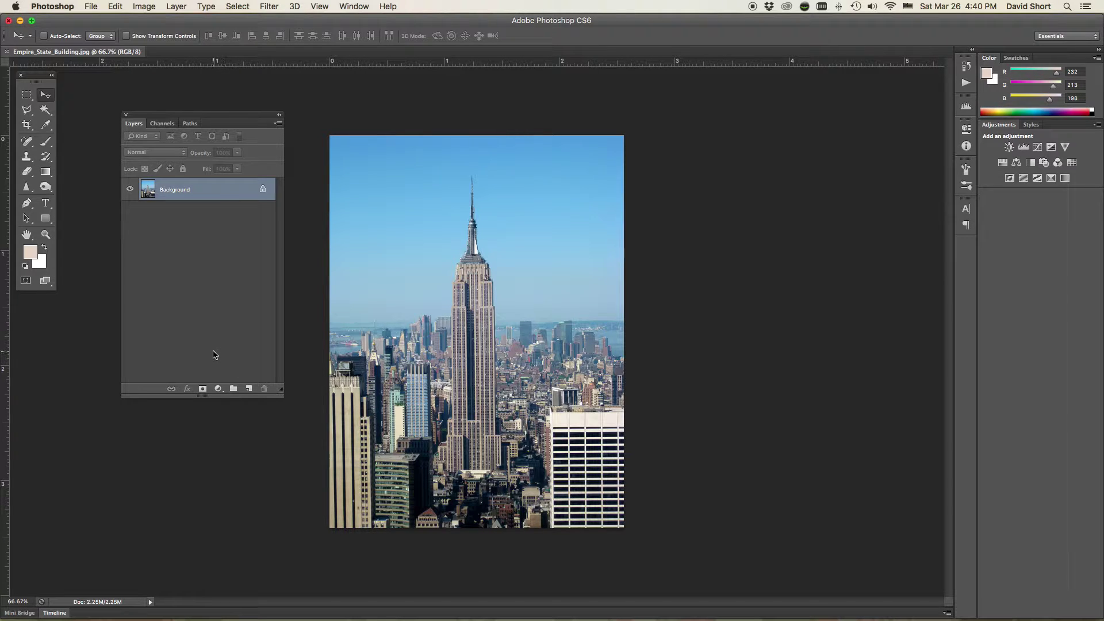
Step: Convert the Background layer into a regular layer named Empire1
double_click(175, 192)
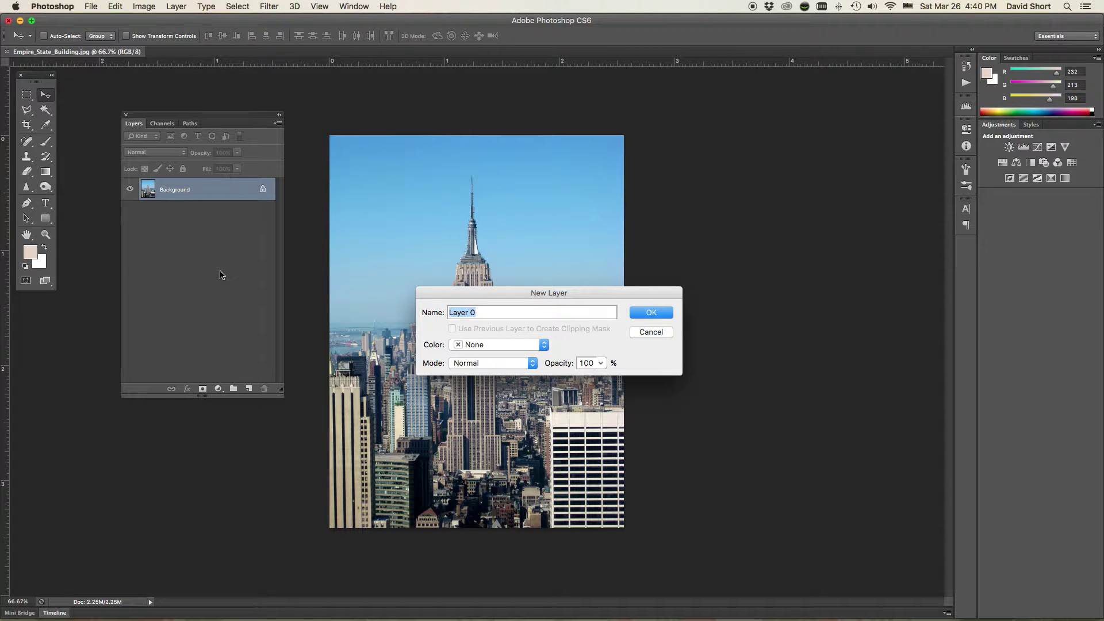
text(Empire1)
key(Return)
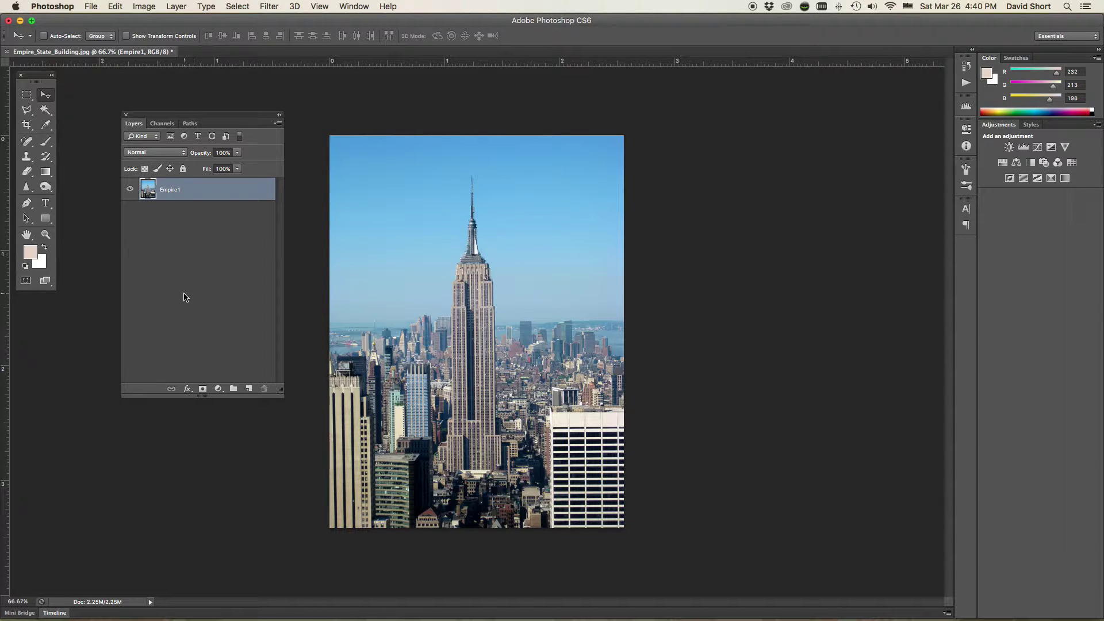
Step: Check which color mode the document uses
click(144, 6)
mouse_move(150, 21)
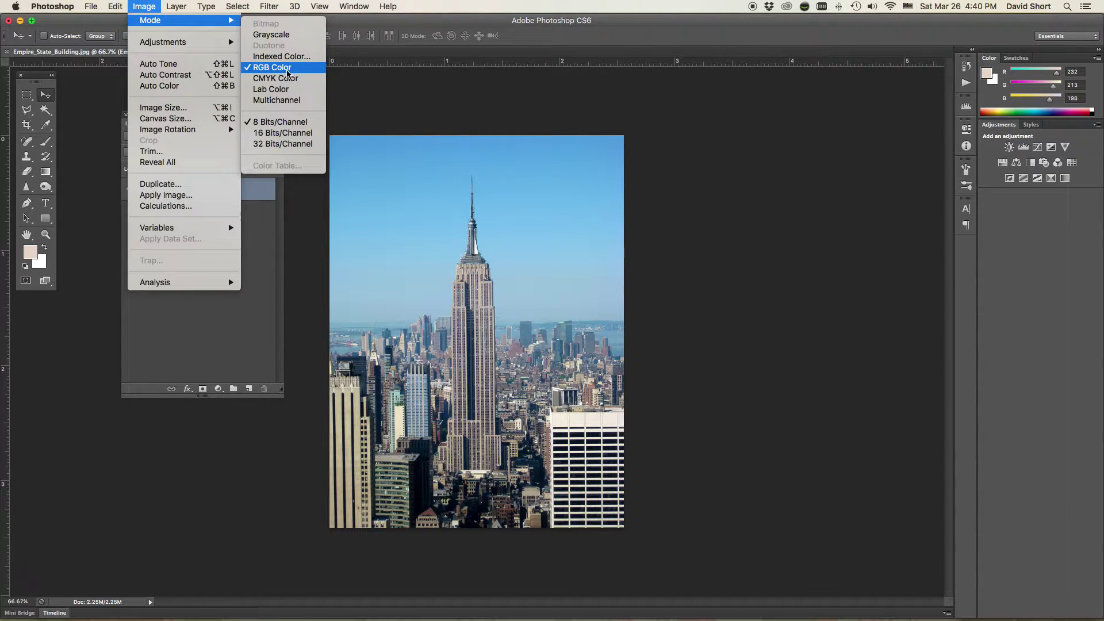
mouse_move(206, 7)
click(145, 6)
click(149, 5)
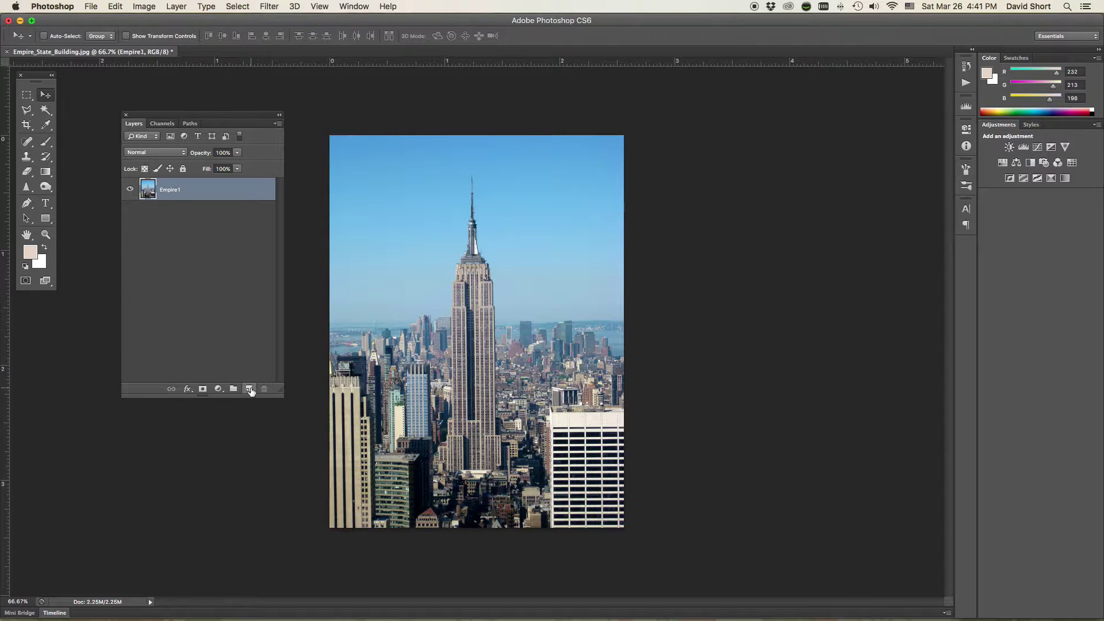
Step: Add a blank layer above Empire1 and undo that addition
click(249, 389)
key(super+z)
Step: Duplicate the Empire1 layer within the same document and name the duplicate Empire2
right_click(203, 194)
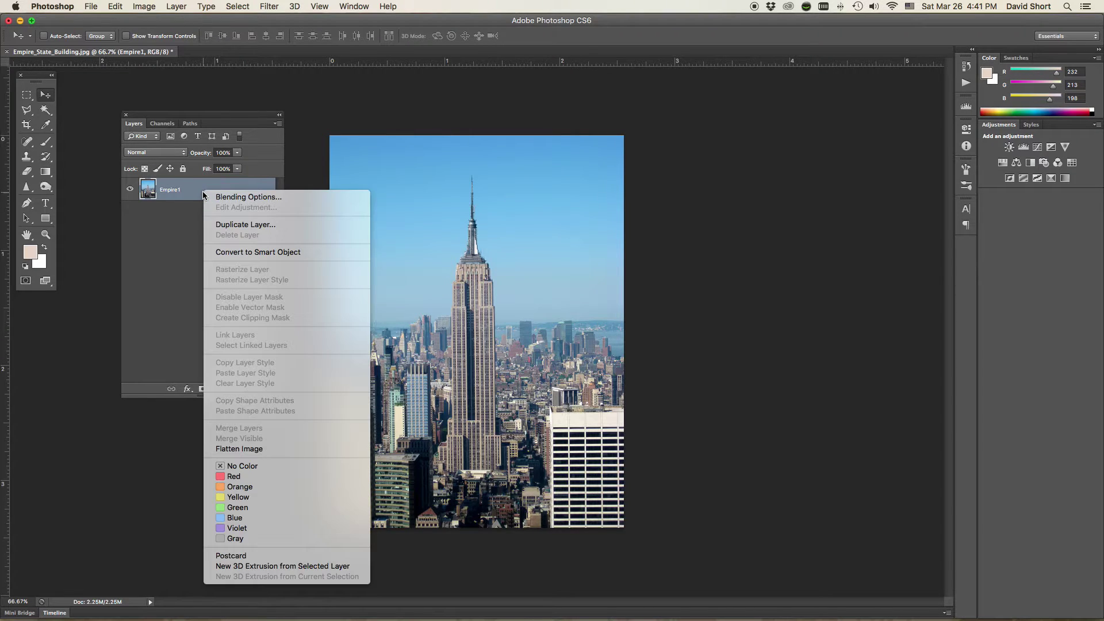
click(286, 225)
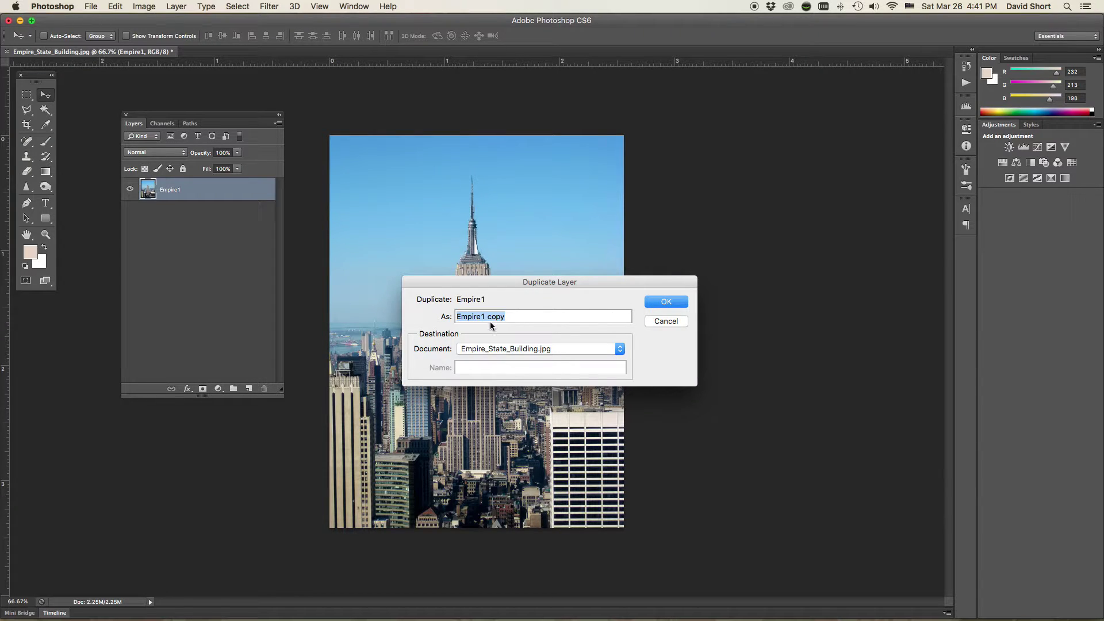
key(Right)
key(BackSpace)
key(BackSpace)
key(BackSpace)
key(BackSpace)
key(BackSpace)
key(BackSpace)
text(2)
key(Return)
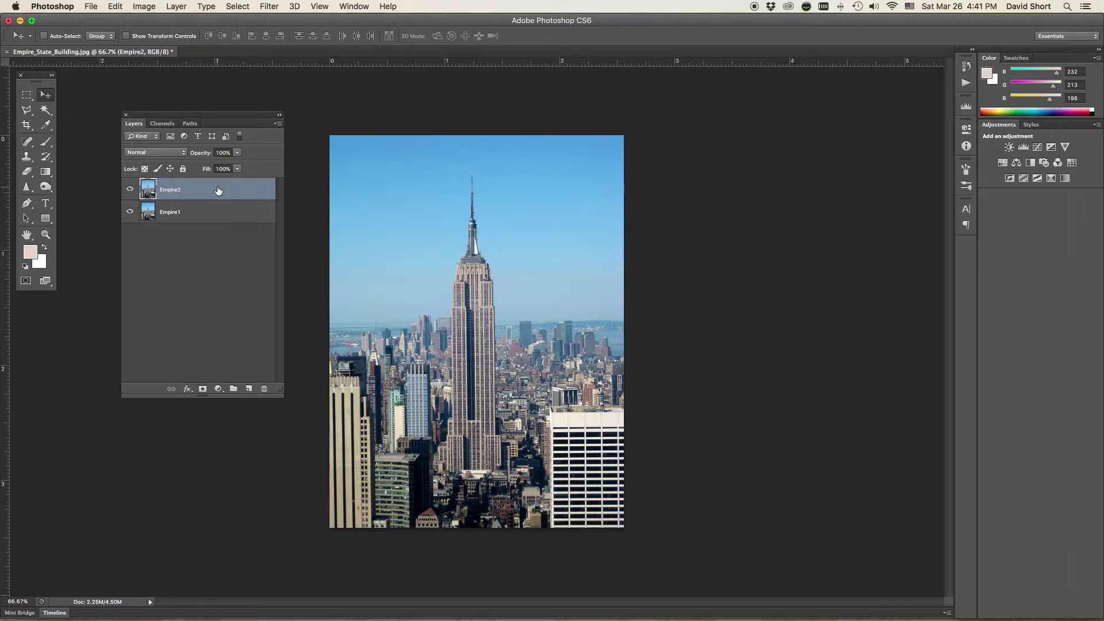
Step: Duplicate the Empire2 layer six times
key(super+j)
key(super+j)
key(super+j)
key(super+j)
key(super+j)
key(super+j)
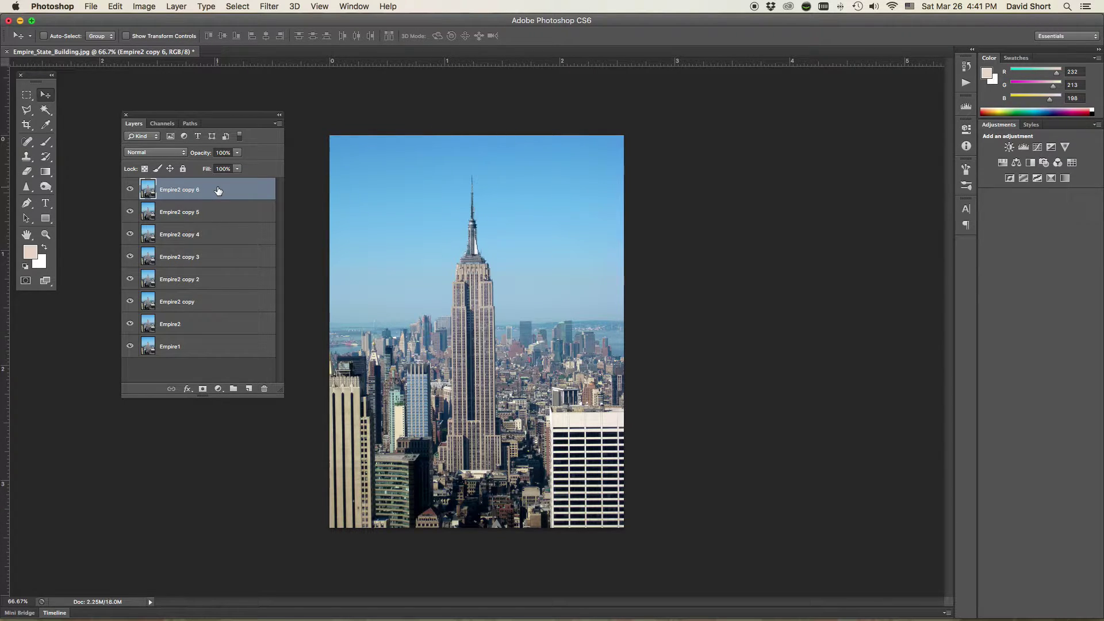
Step: Delete the six extra copies of Empire2, keeping only the Empire2 and Empire1 layers
shift+click(235, 302)
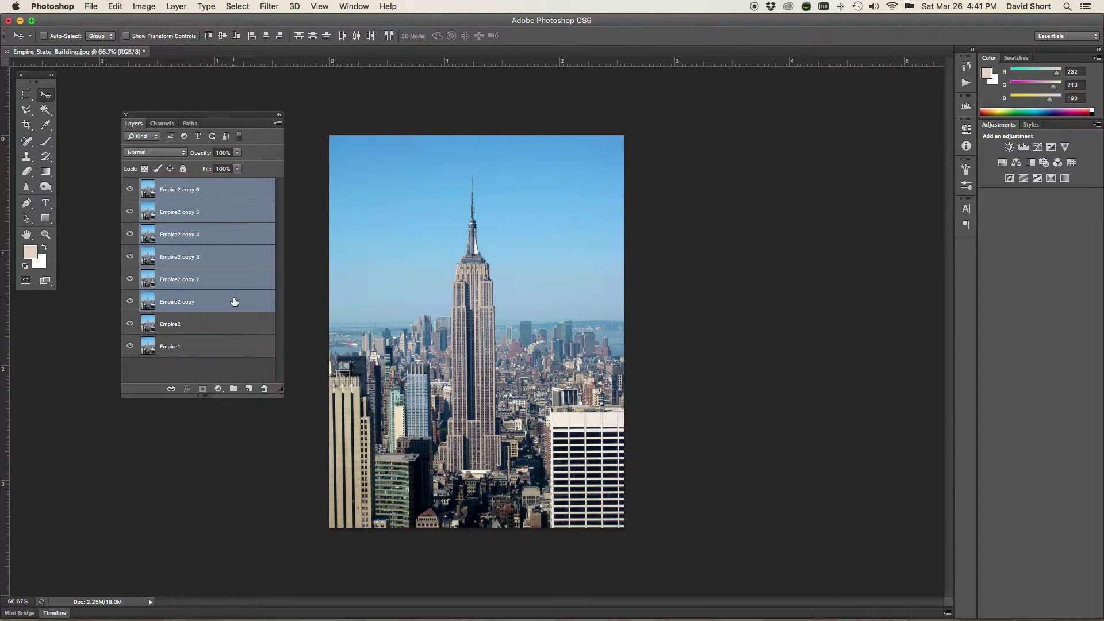
click(264, 390)
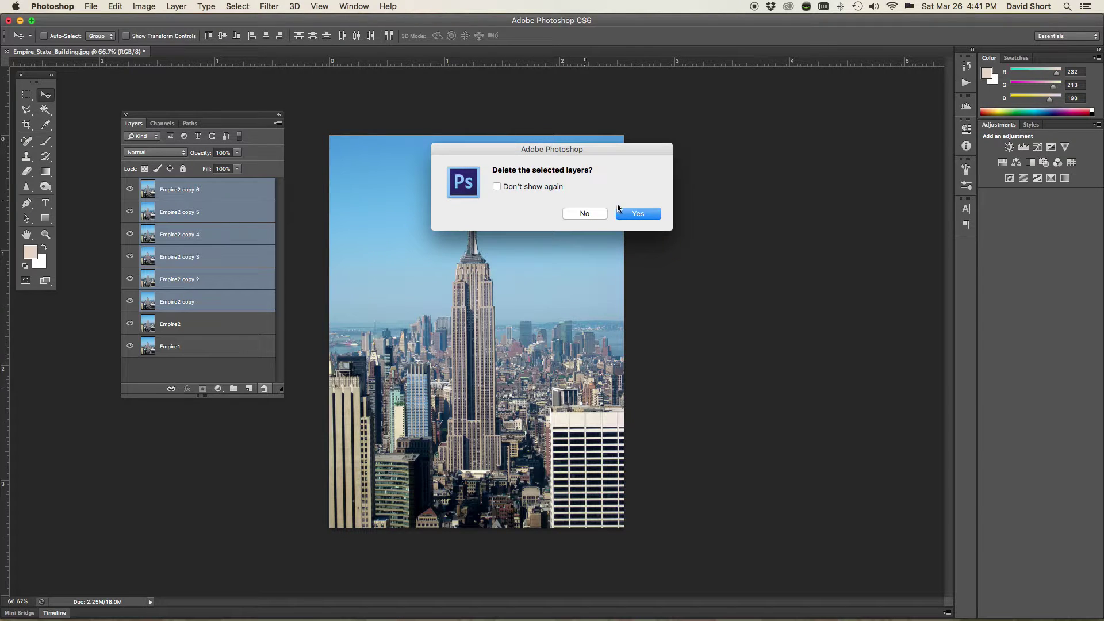
click(634, 214)
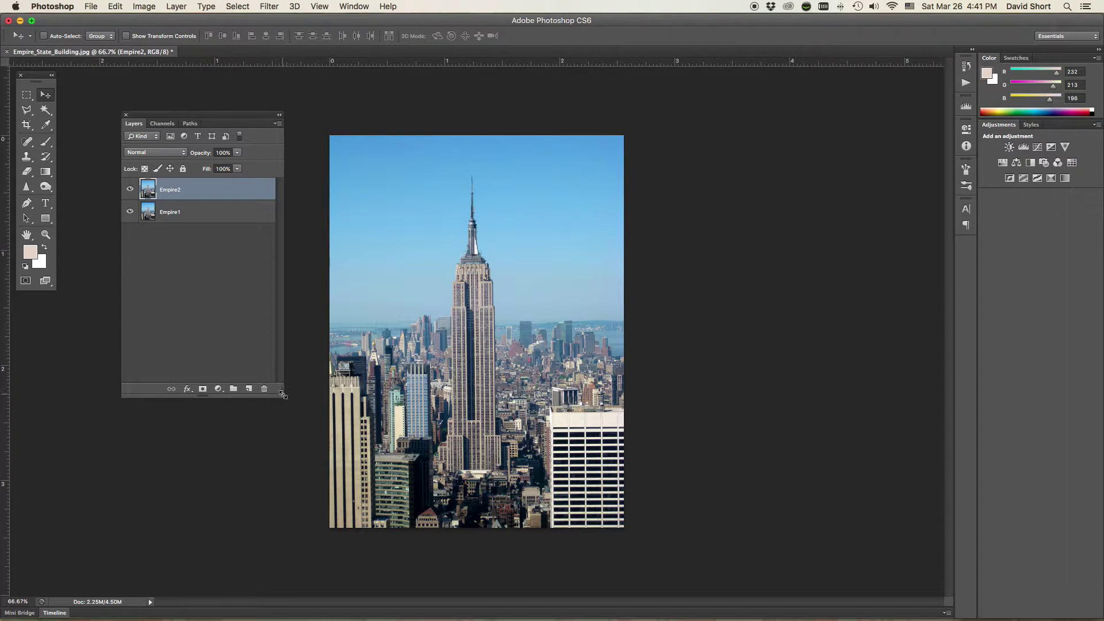
Step: Shorten the Layers panel and add a Black & White adjustment layer above Empire2
drag(281, 394, 281, 360)
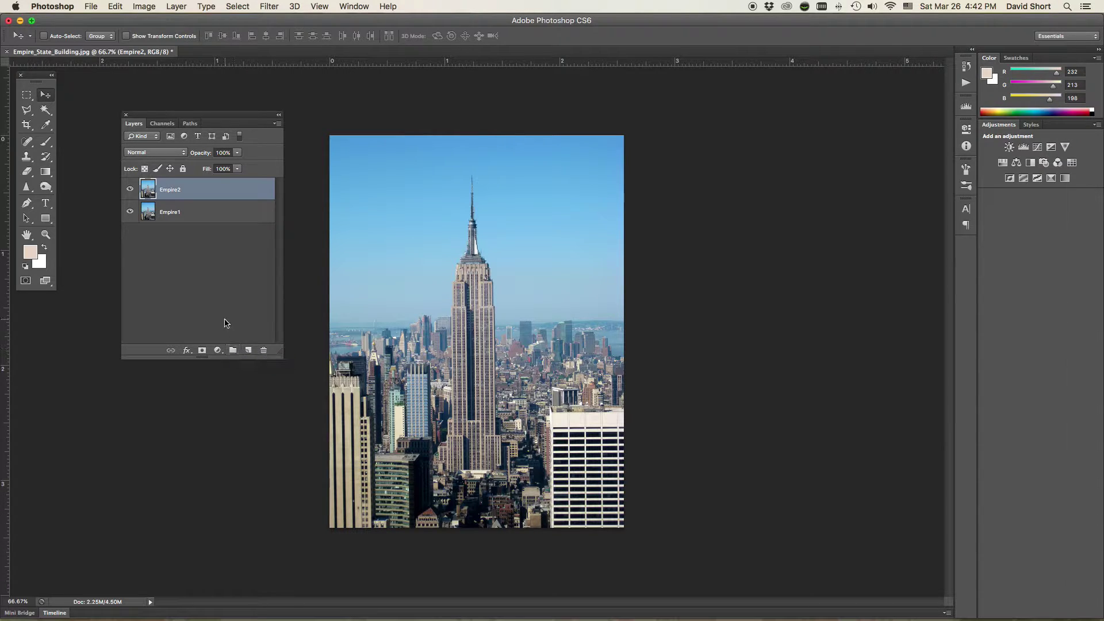
click(187, 352)
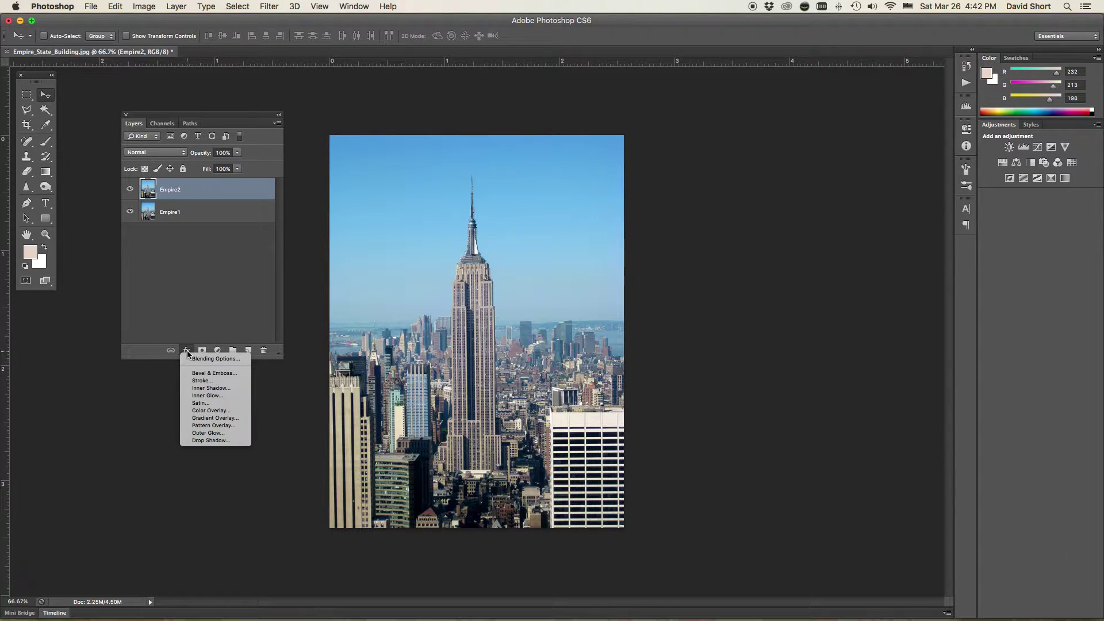
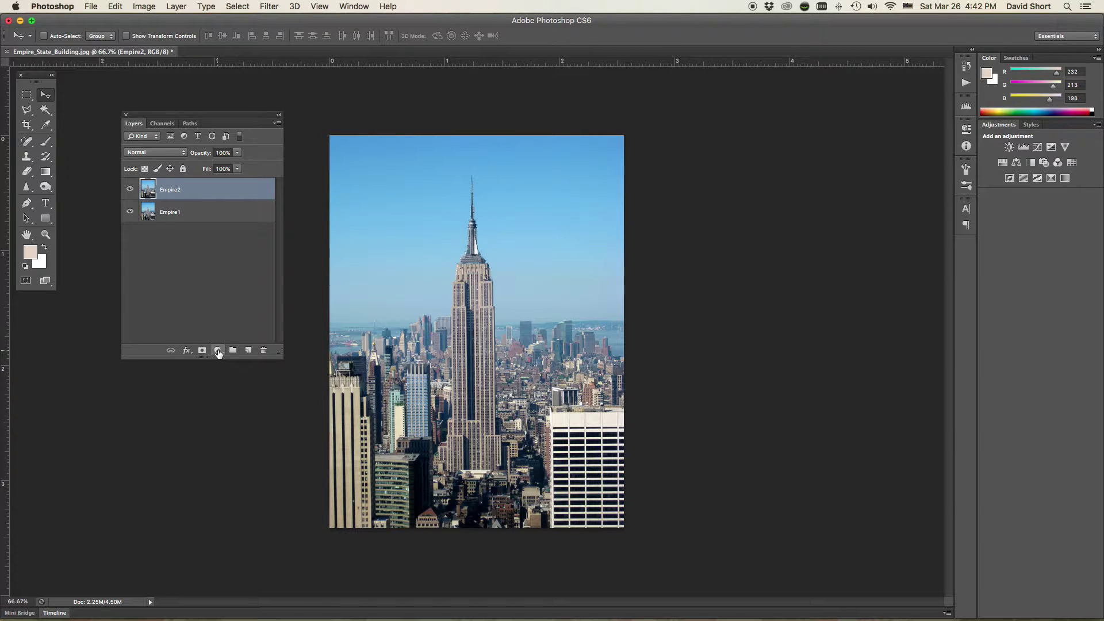
click(218, 351)
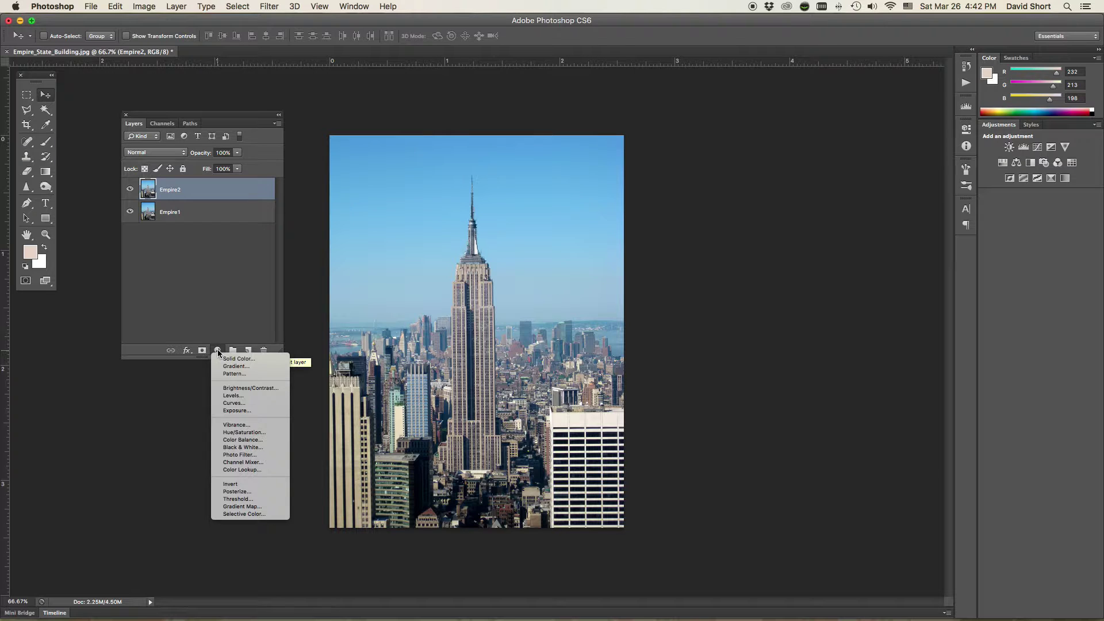
click(270, 447)
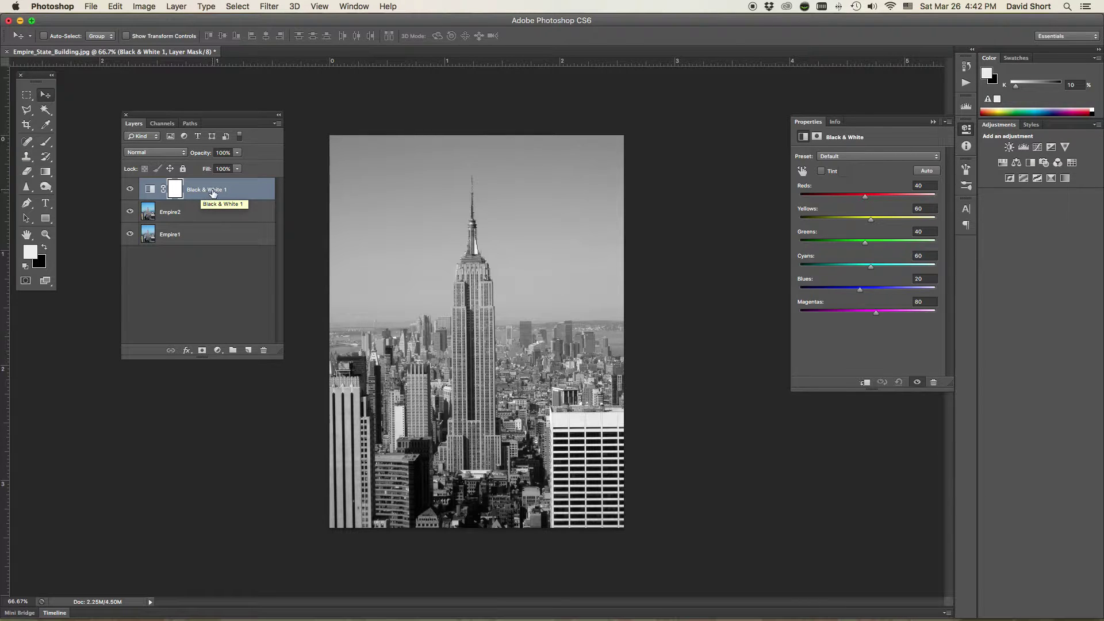
Step: Toggle the Black & White adjustment layer's visibility to compare the image with and without it, leaving it visible
click(130, 189)
click(129, 190)
click(130, 191)
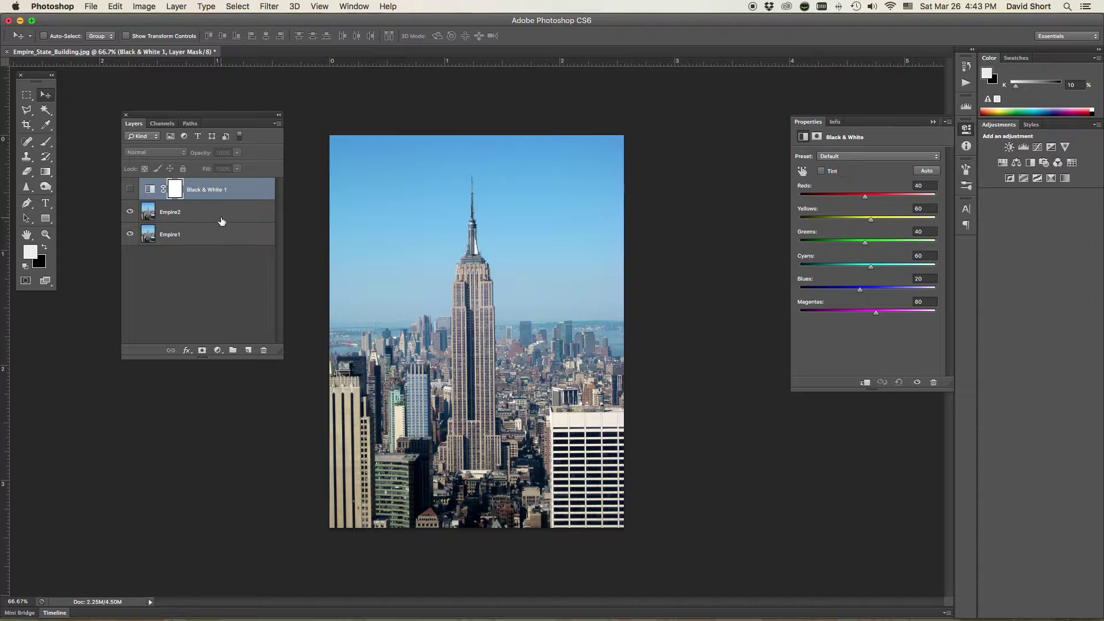
click(130, 189)
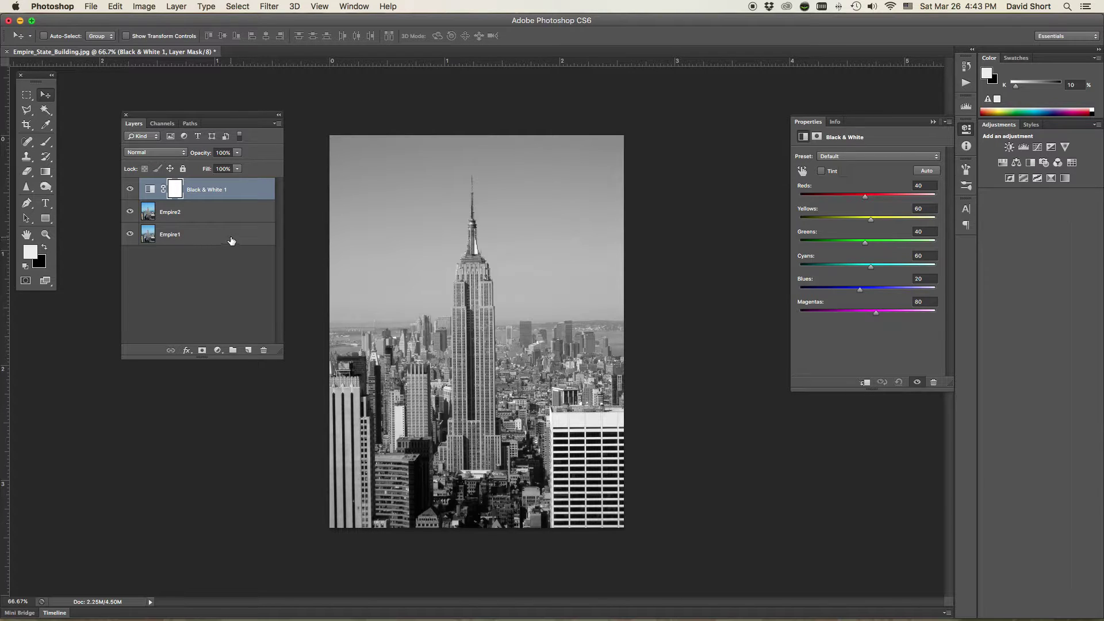
Step: Move the Empire2 layer down and to the right to test which layers the adjustment affects, and return it to its original position
click(212, 238)
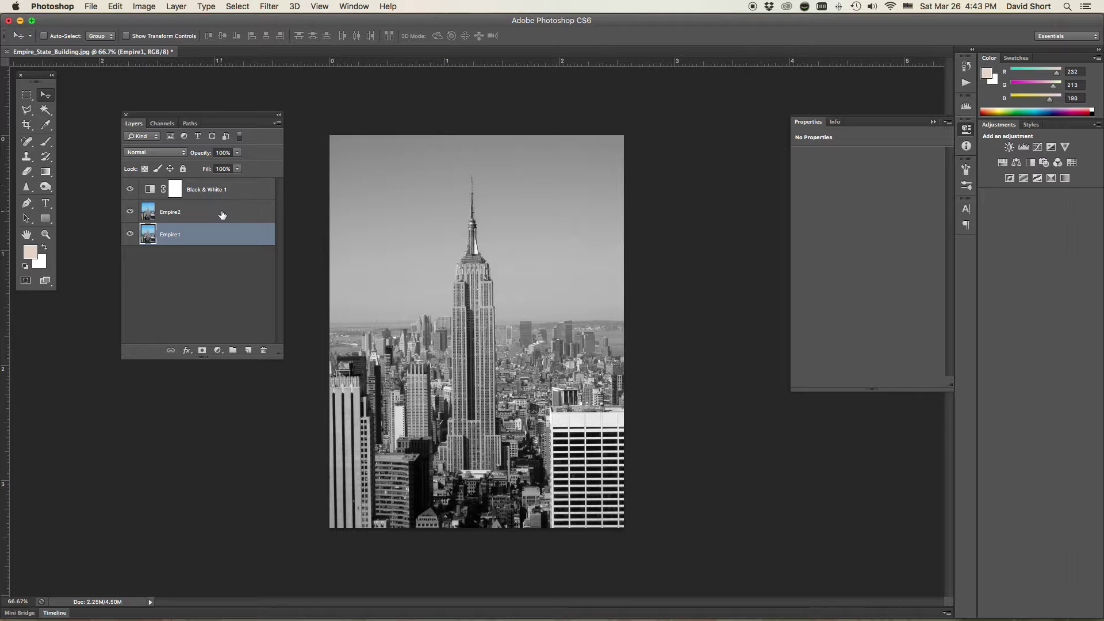
drag(220, 215, 243, 191)
click(244, 191)
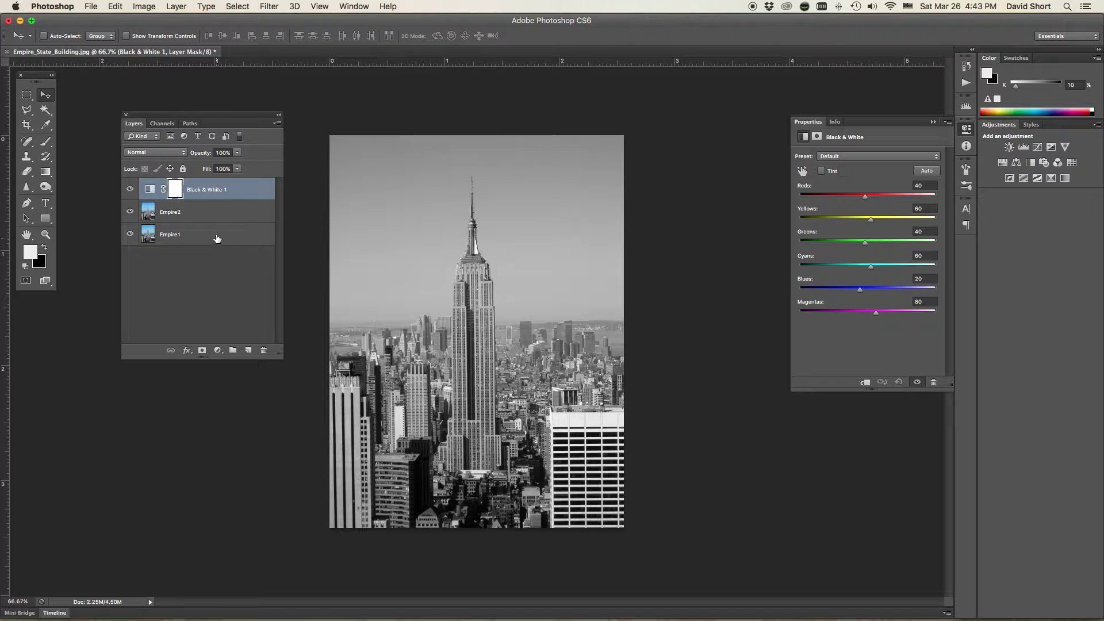
click(212, 214)
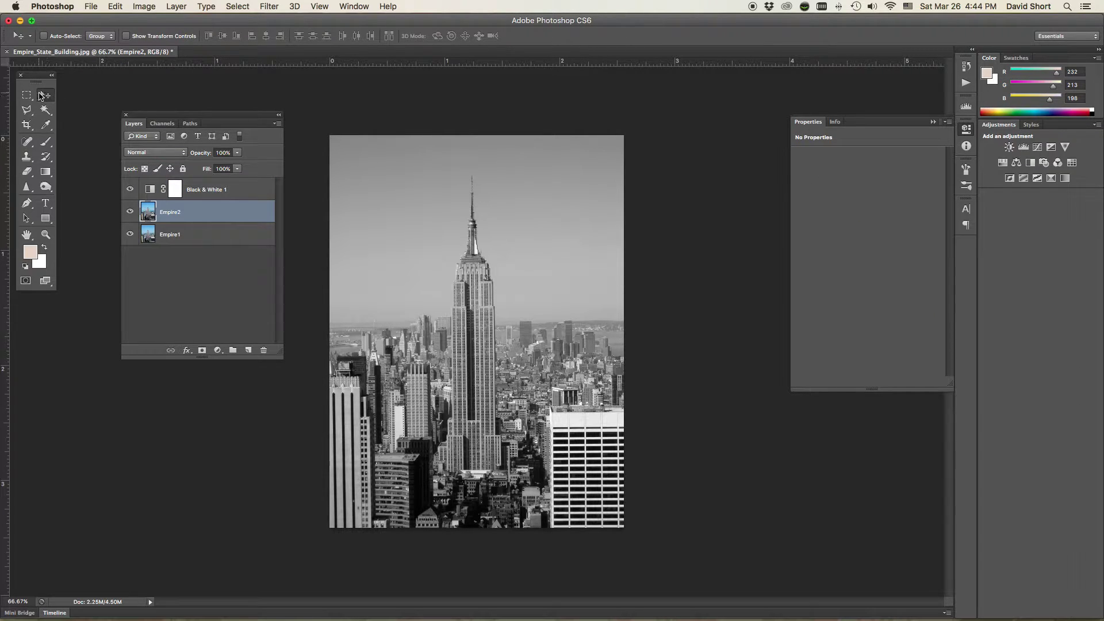
drag(364, 276, 562, 360)
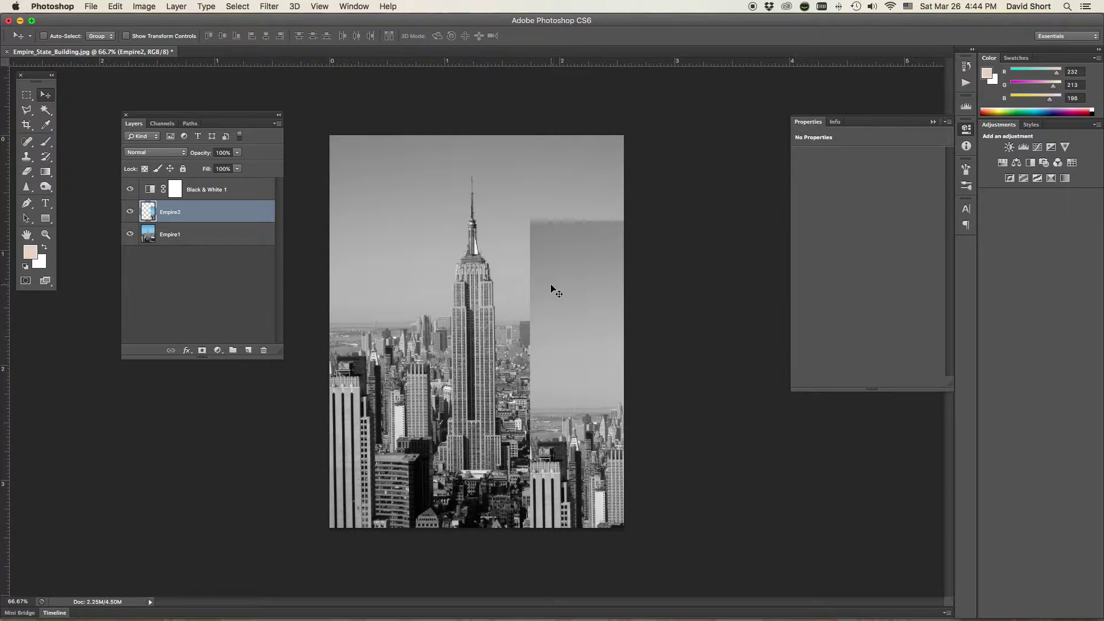
drag(562, 278, 383, 209)
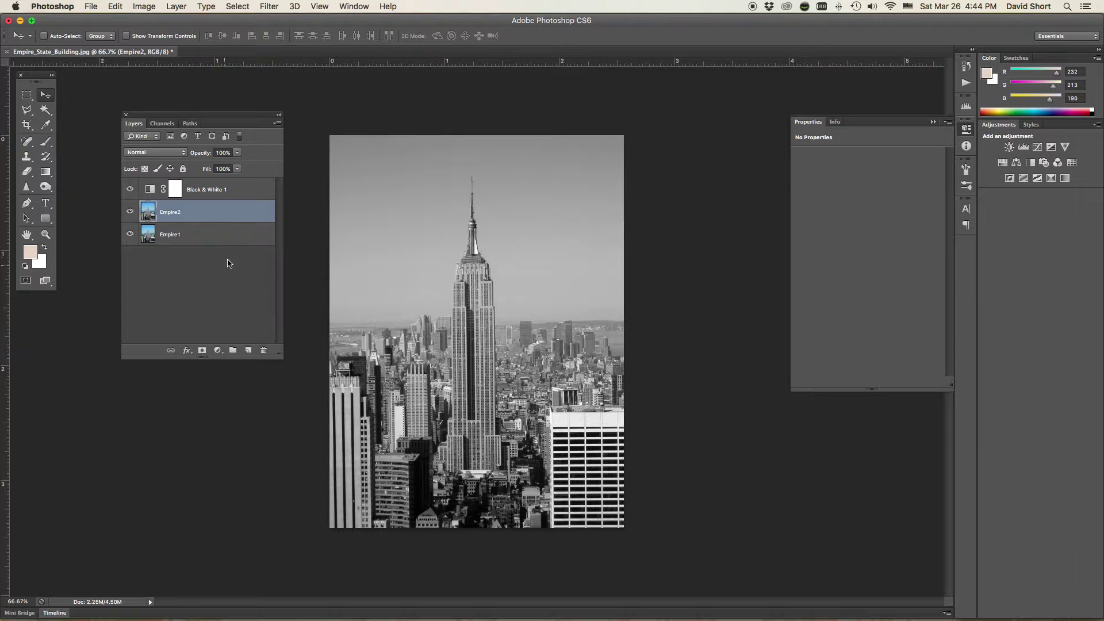
Step: Clip the Black & White adjustment layer to the Empire2 layer with a clipping mask
click(238, 192)
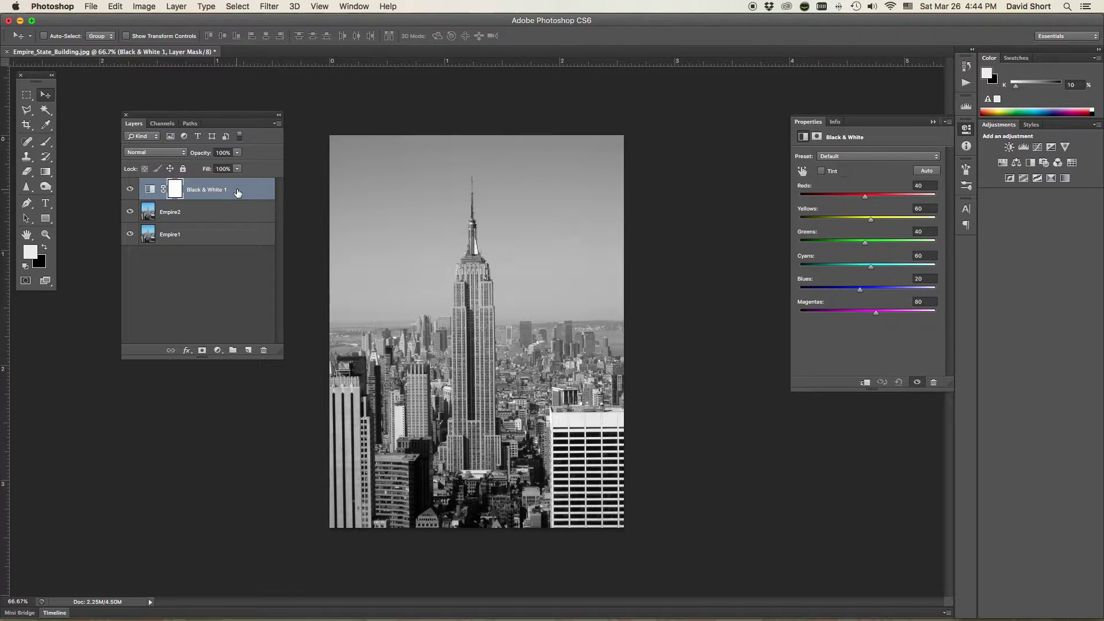
right_click(238, 192)
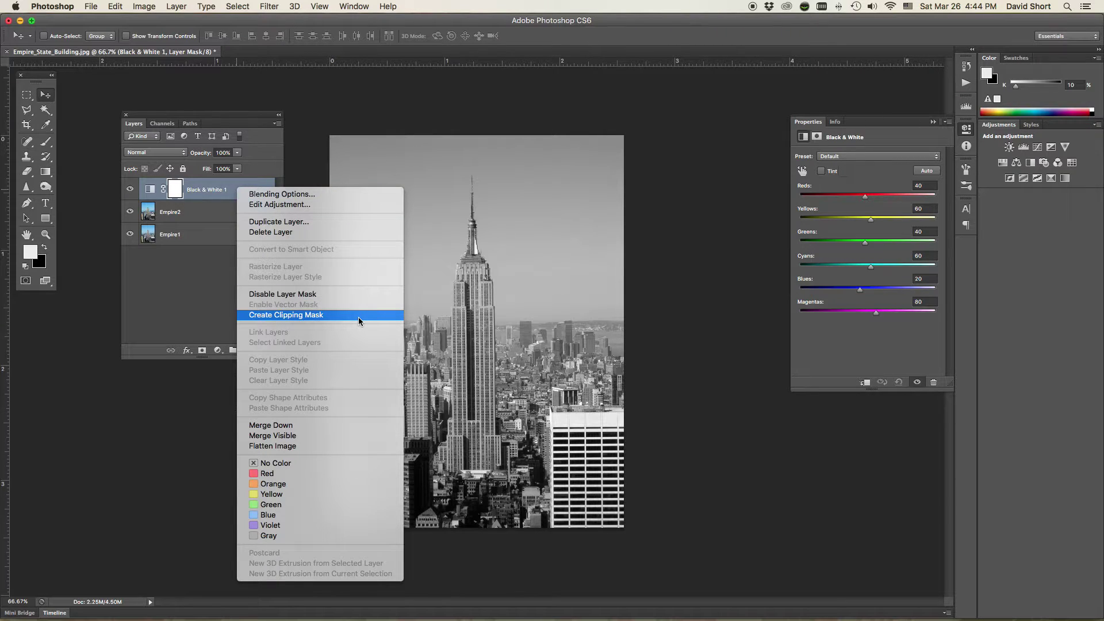
click(330, 316)
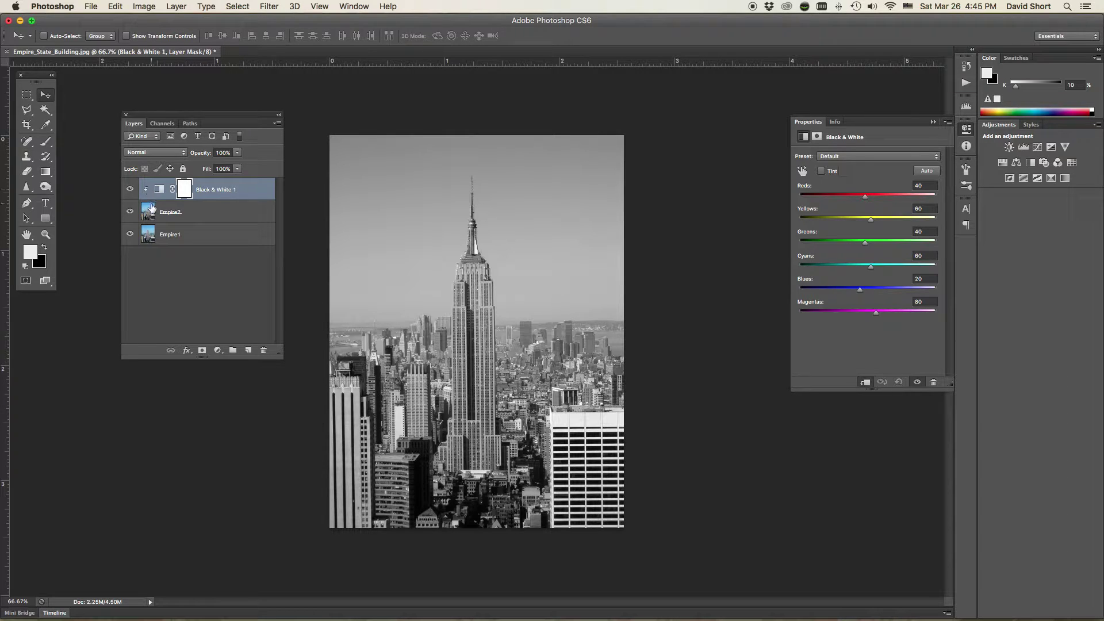
Step: Offset the Empire2 layer right and down to expose the color Empire1 image beneath, and select the Black & White adjustment layer
click(214, 215)
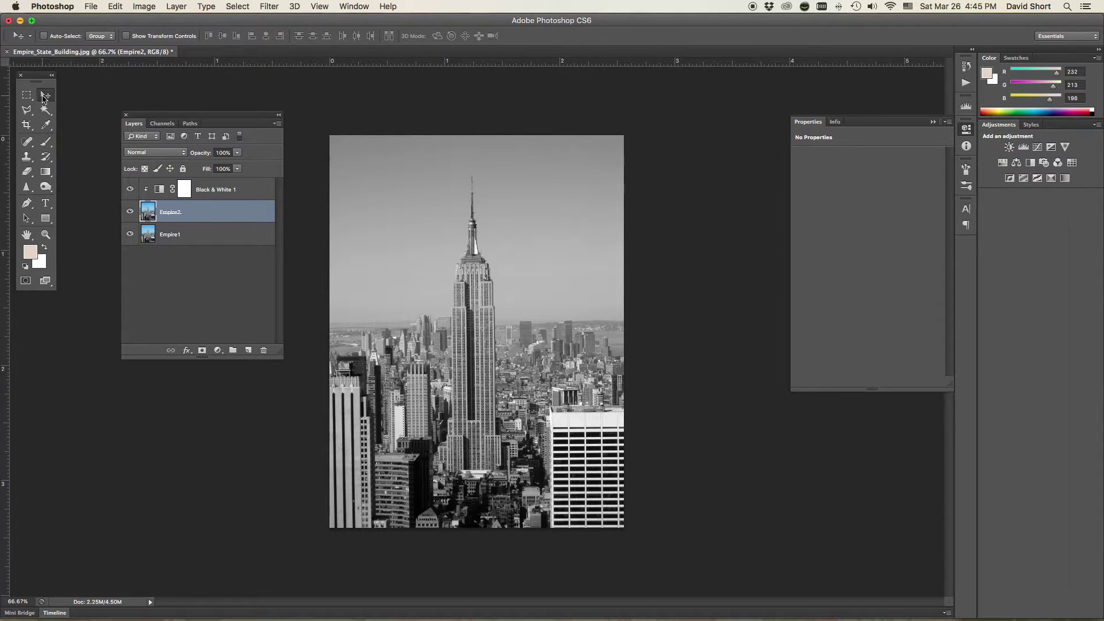
drag(374, 240, 513, 265)
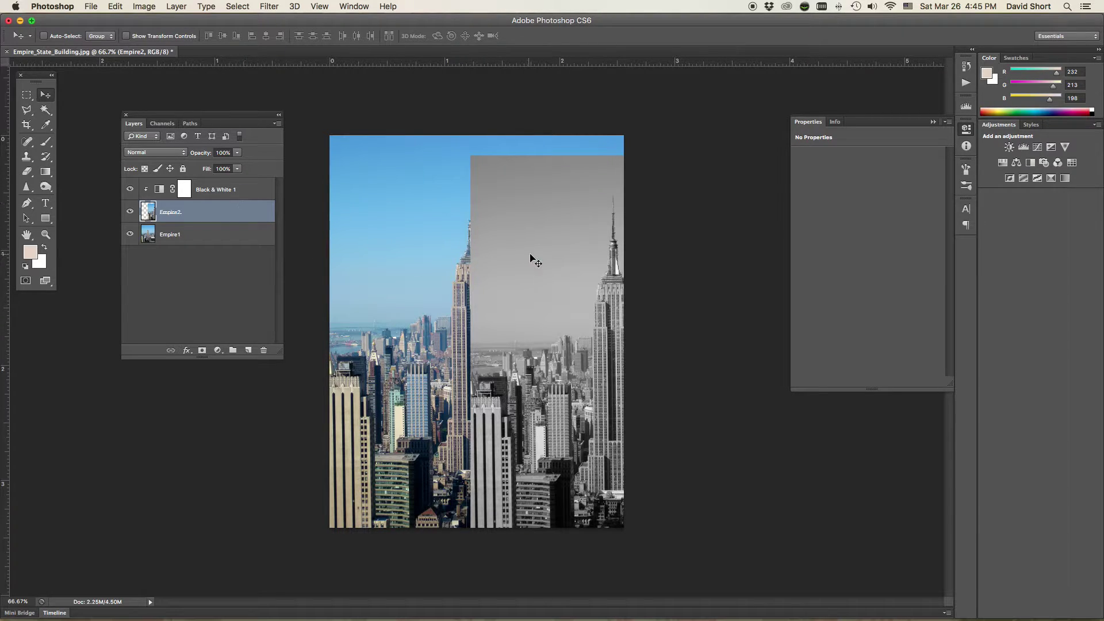
drag(527, 256, 572, 278)
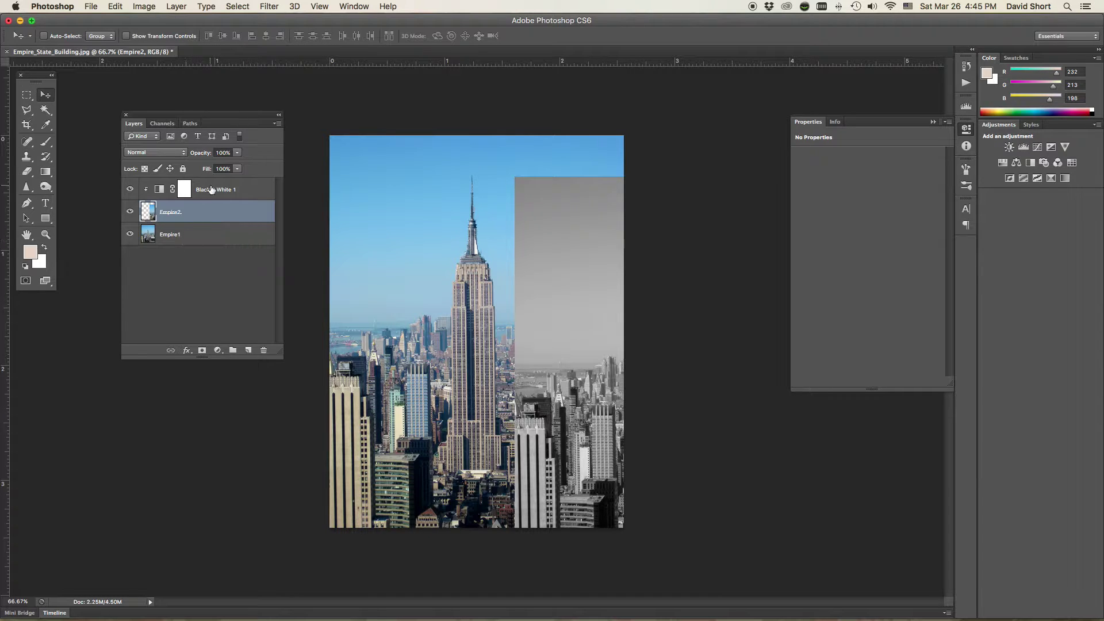
drag(557, 210, 489, 222)
click(249, 194)
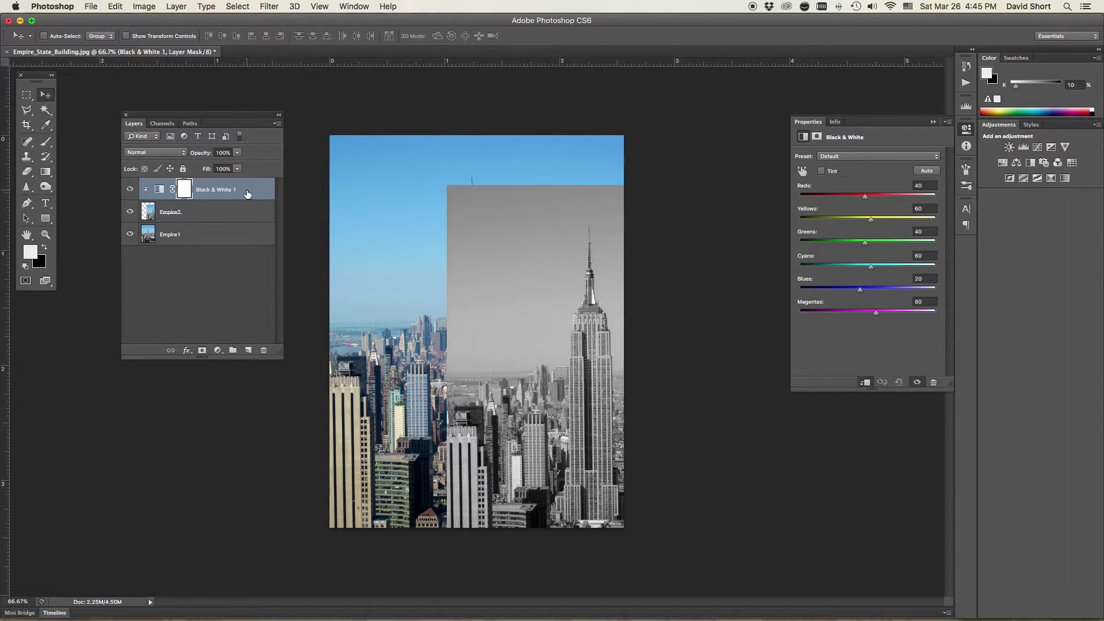
Step: Release the Black & White adjustment layer's clipping mask to compare the effect, and clip it to the Empire2 layer again
right_click(243, 193)
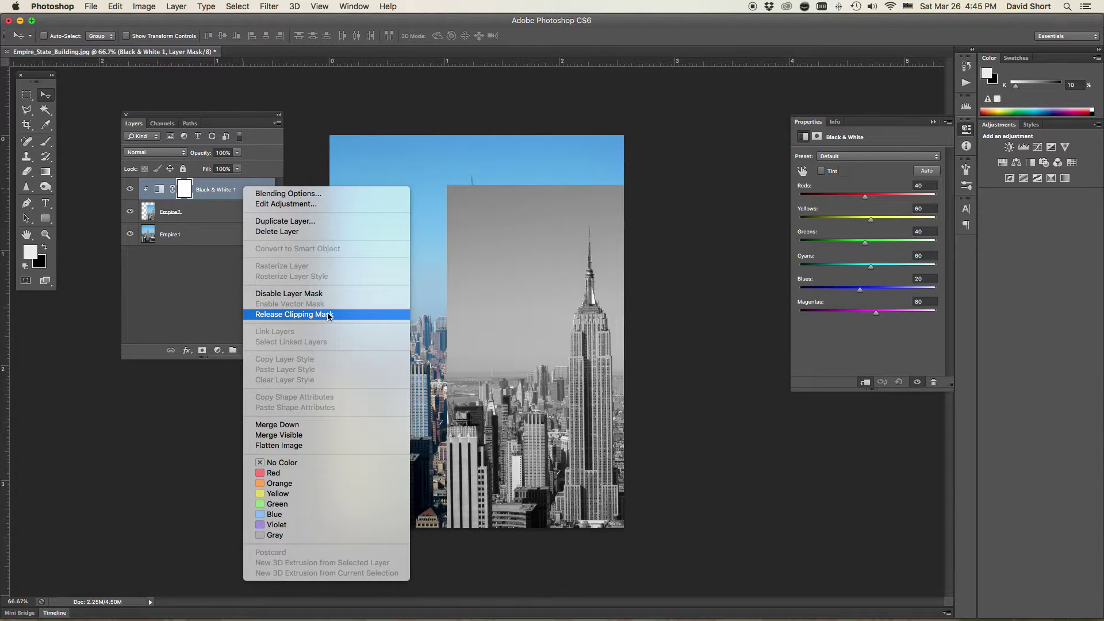
click(349, 314)
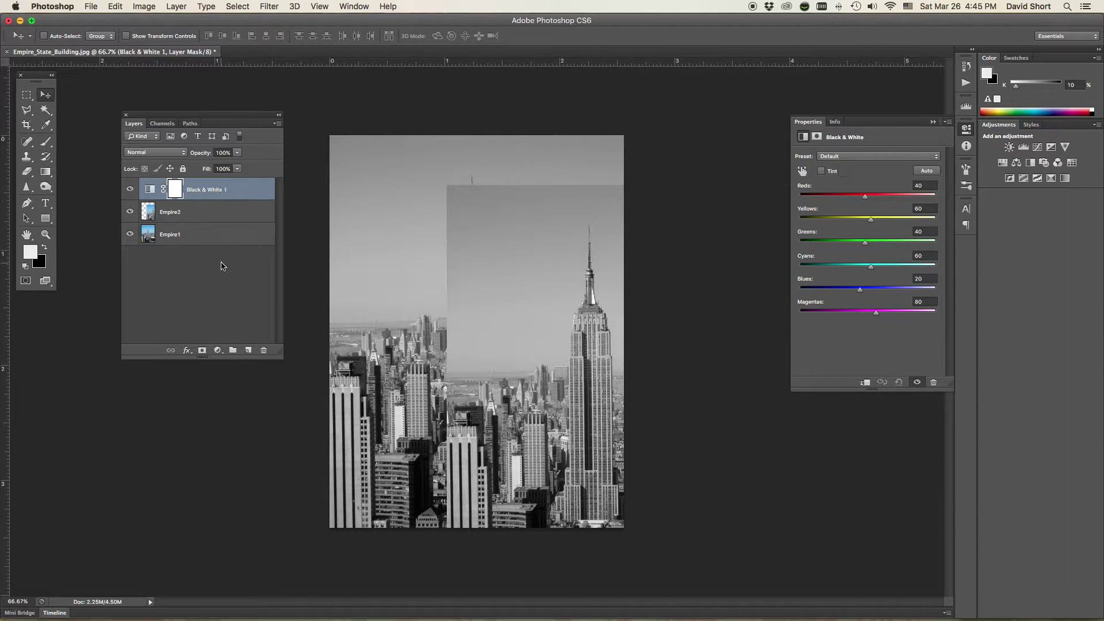
right_click(240, 188)
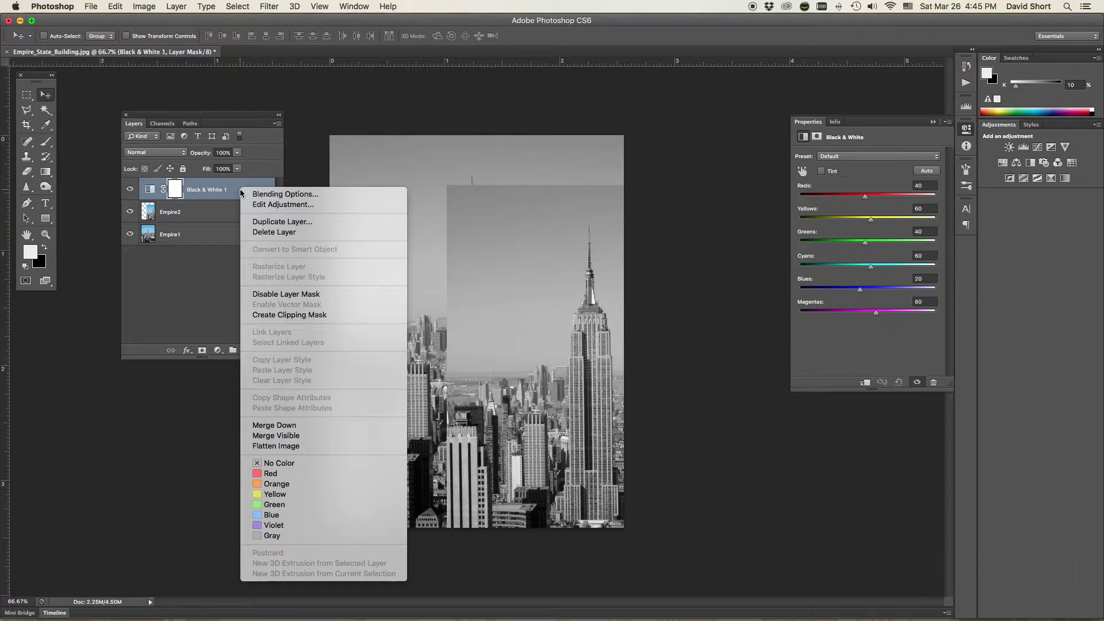
click(276, 316)
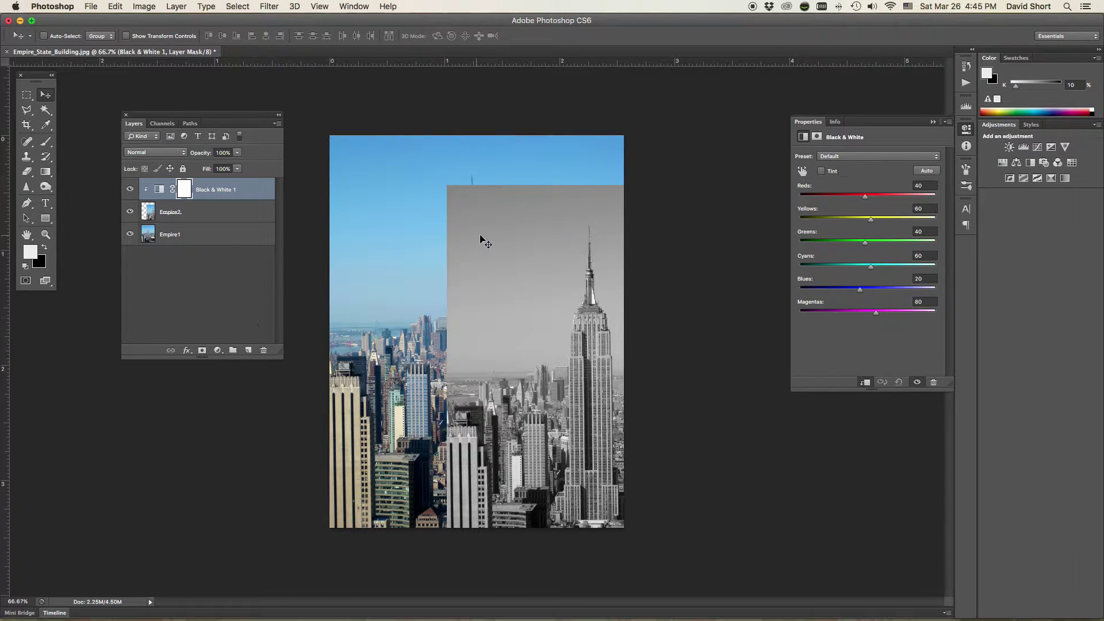
Step: Move the Empire2 layer back up and to the left so it fully covers the Empire1 image
drag(500, 230, 428, 202)
click(245, 216)
drag(499, 254, 377, 205)
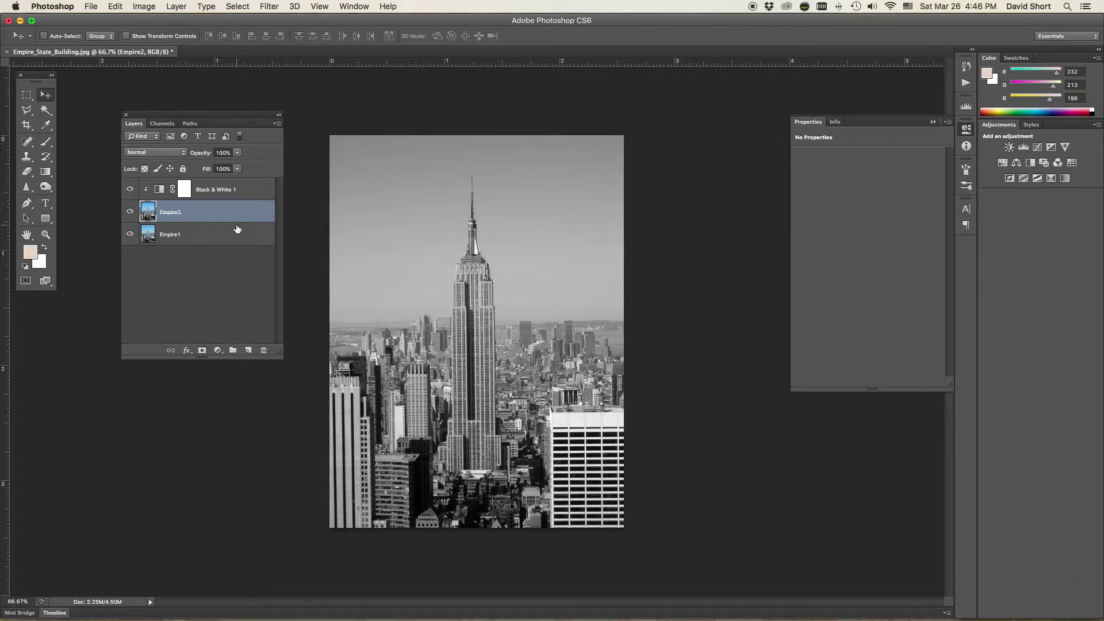
Step: Add a second Black & White adjustment layer above the first one and clip it to the Empire2 layer
click(248, 196)
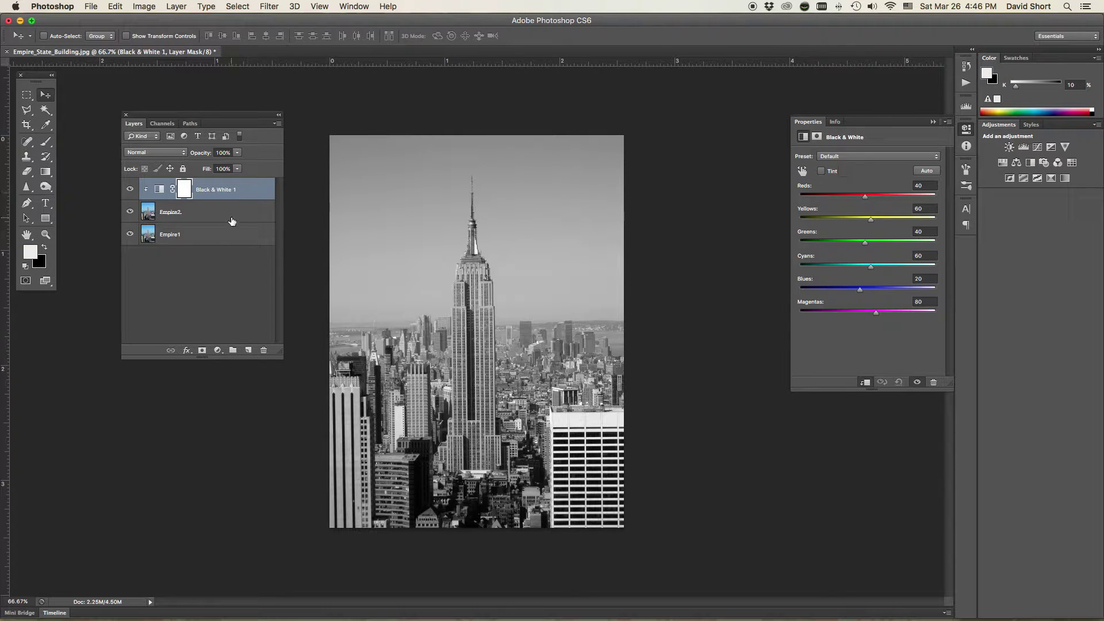
click(233, 217)
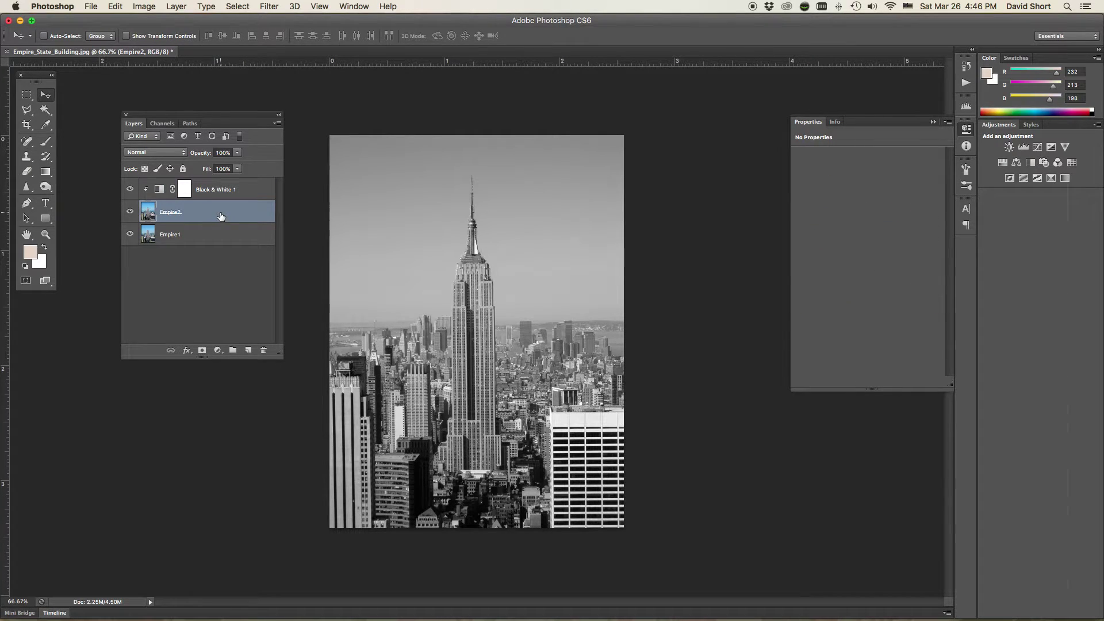
click(252, 194)
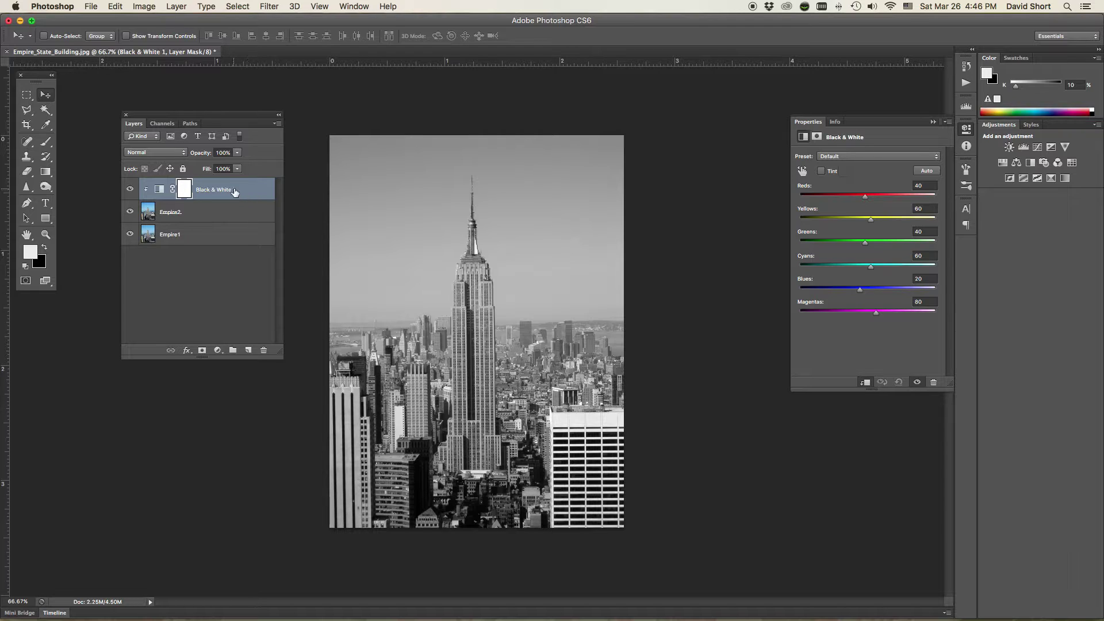
click(217, 350)
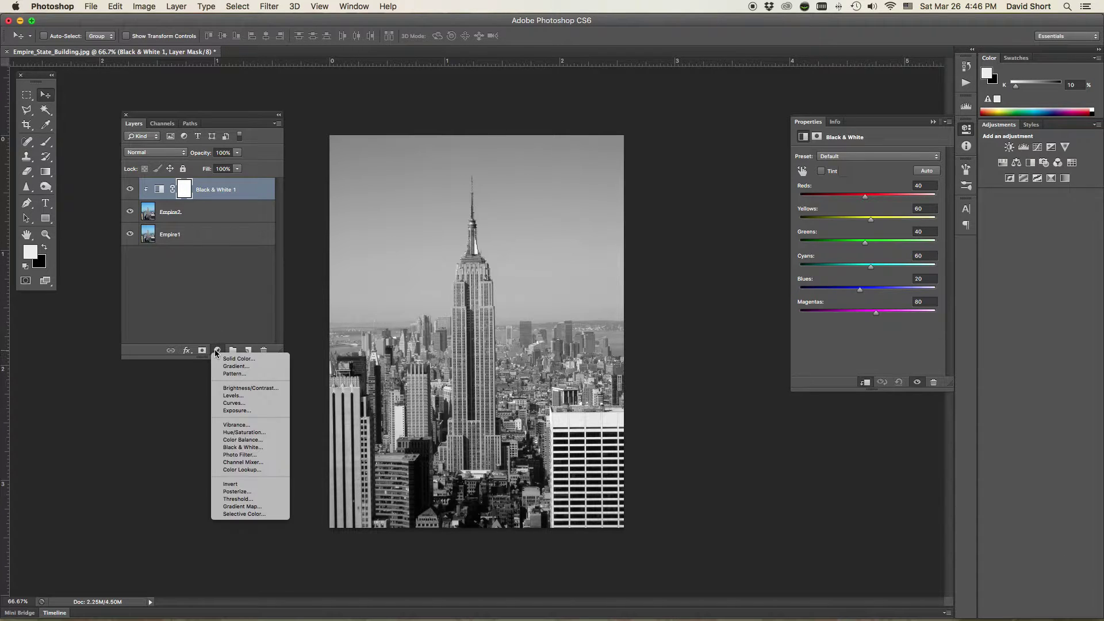
click(269, 447)
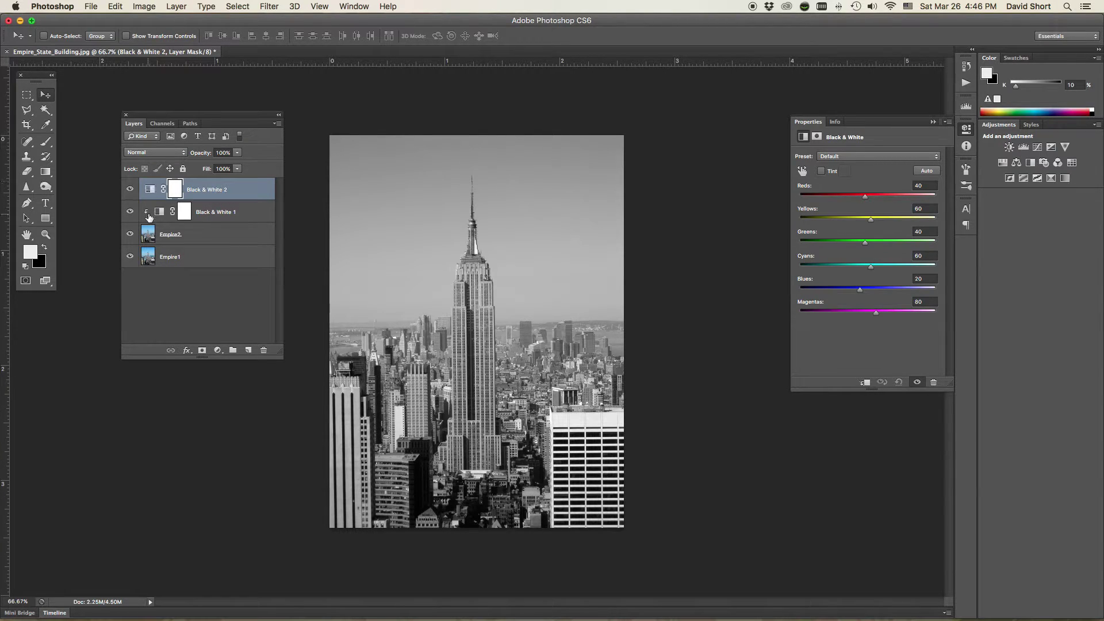
right_click(233, 192)
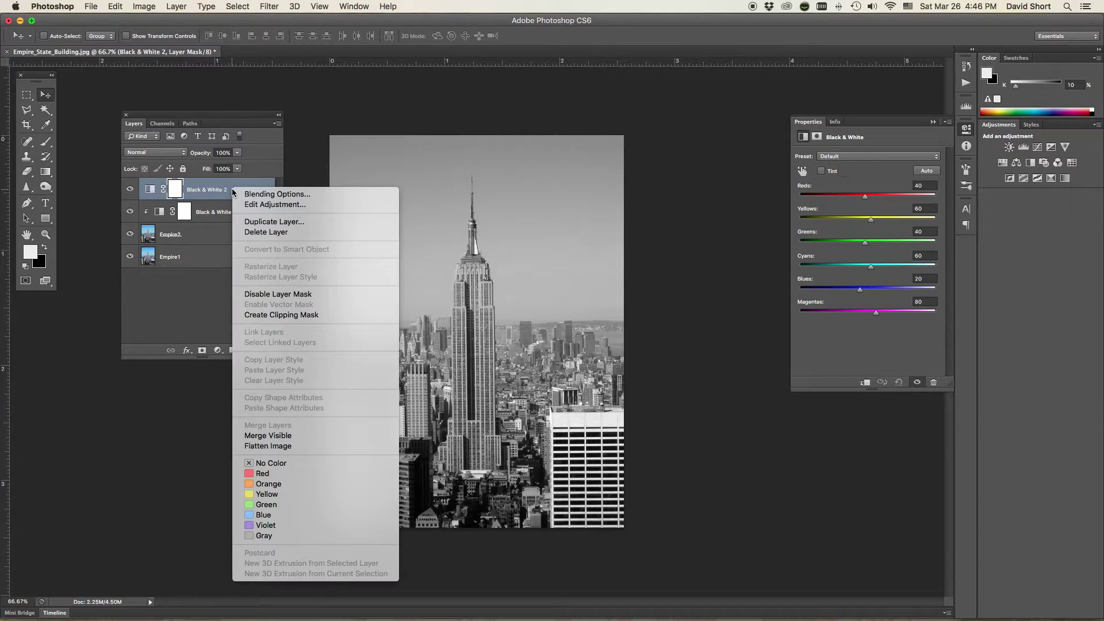
click(282, 316)
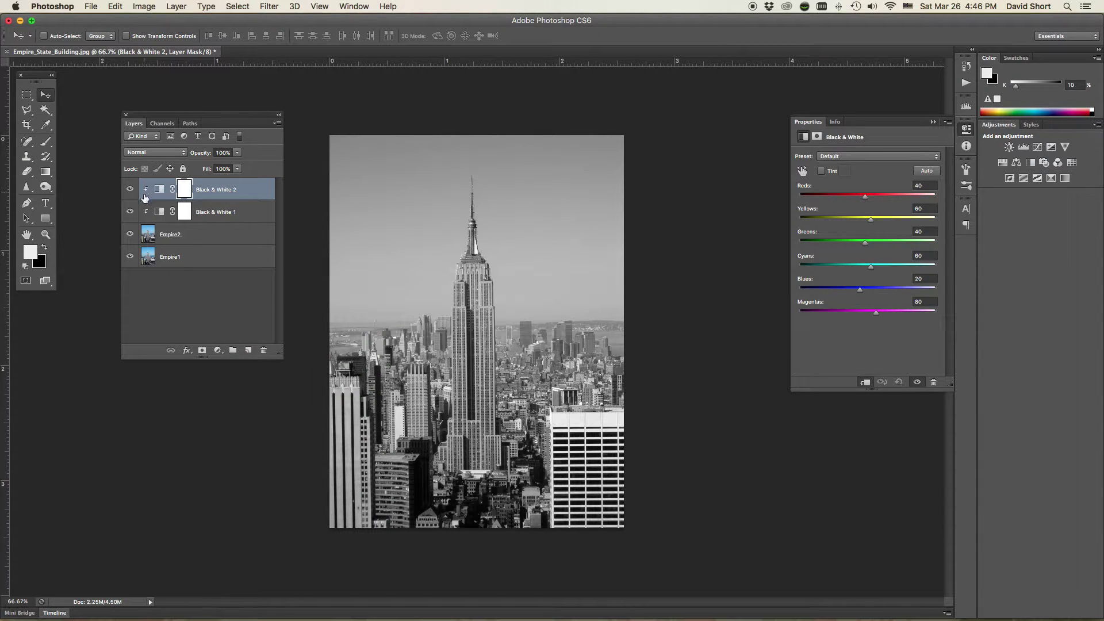
Step: Examine the Empire2 layer and the two clipped Black & White adjustment layers above it, including their clipping options, masks and settings
click(210, 235)
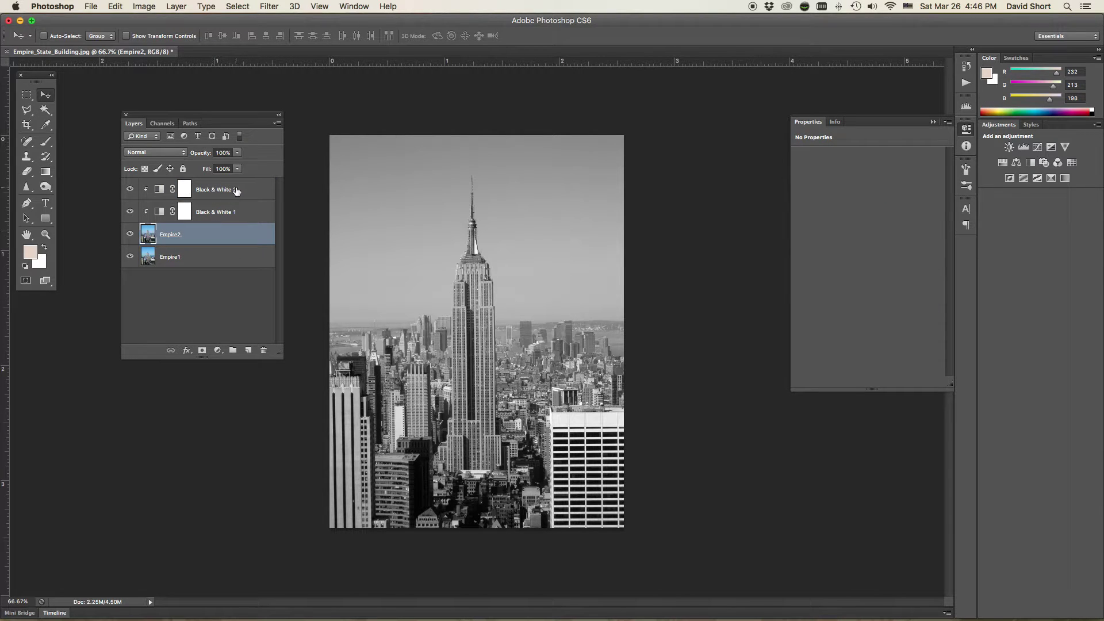
click(247, 218)
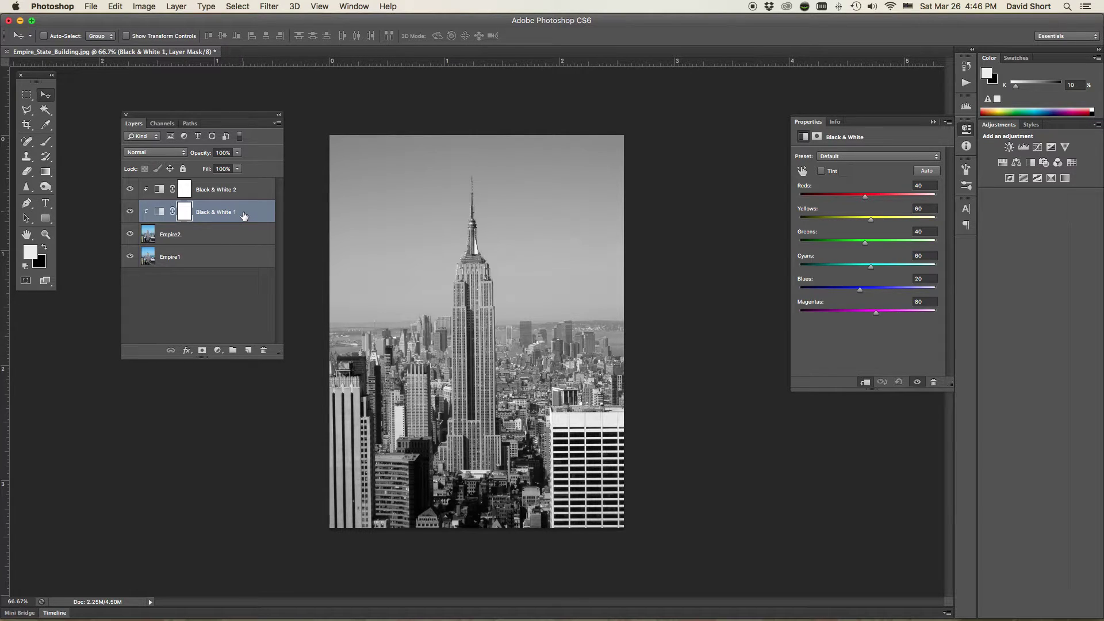
right_click(243, 215)
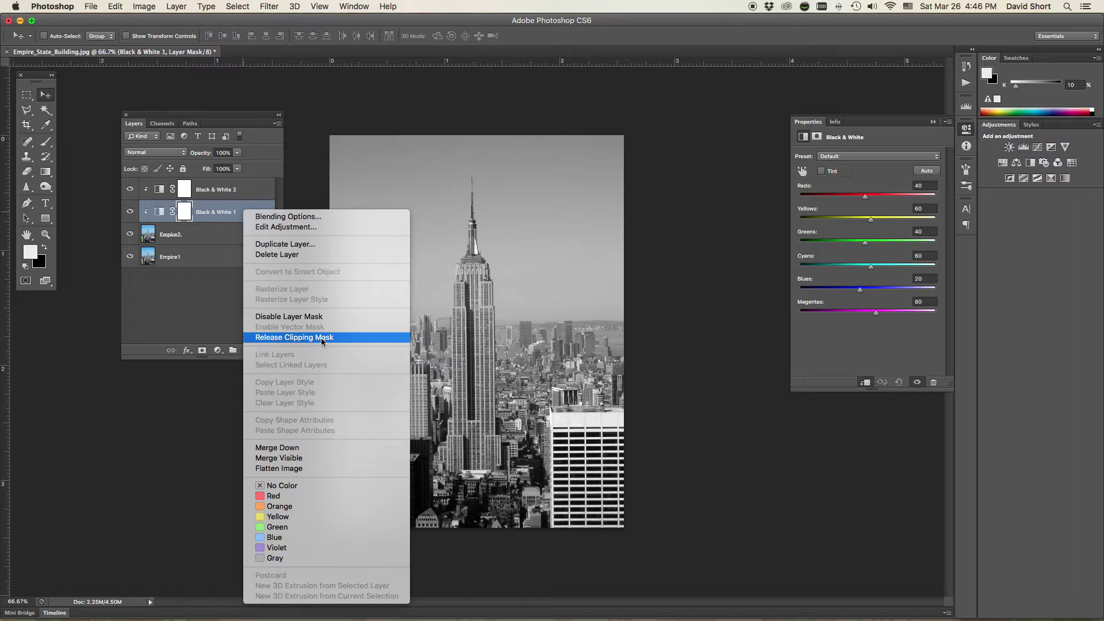
click(223, 318)
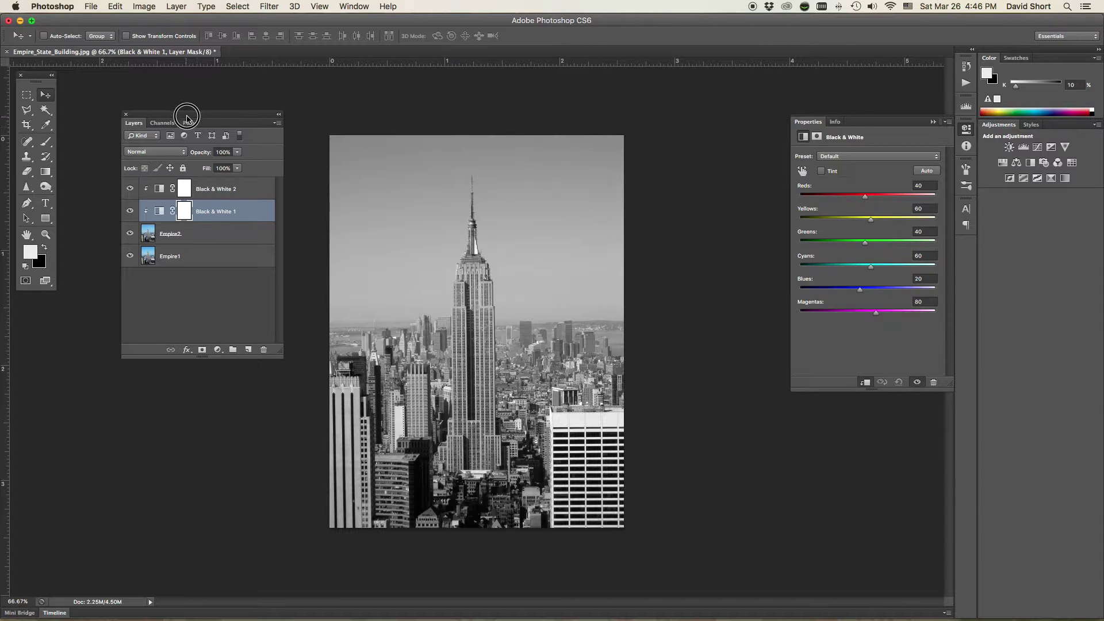
drag(188, 123, 202, 112)
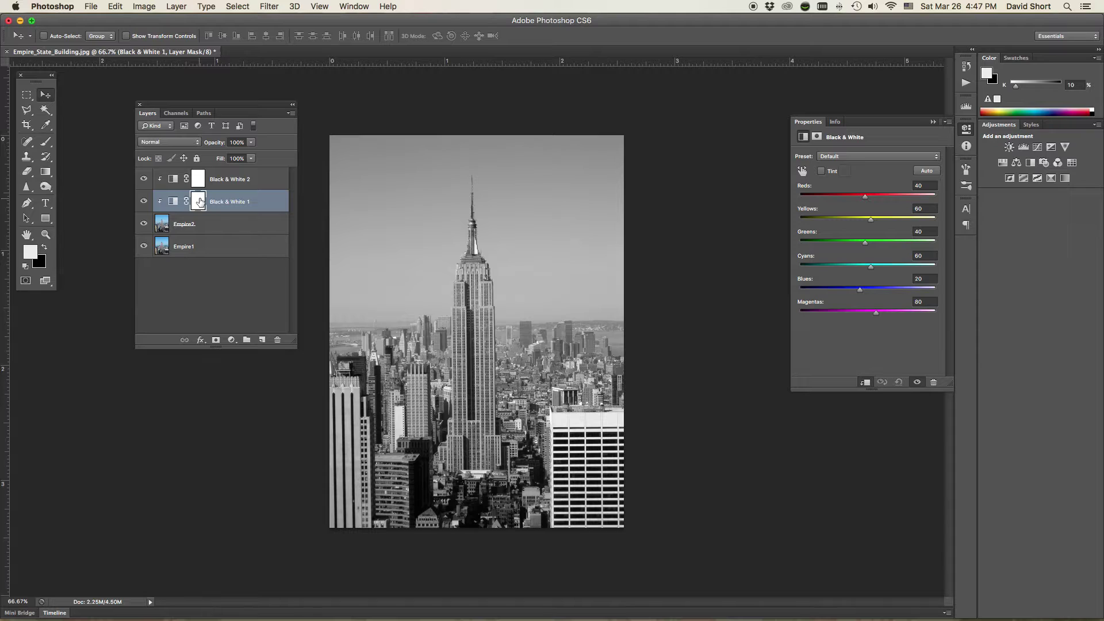
click(173, 201)
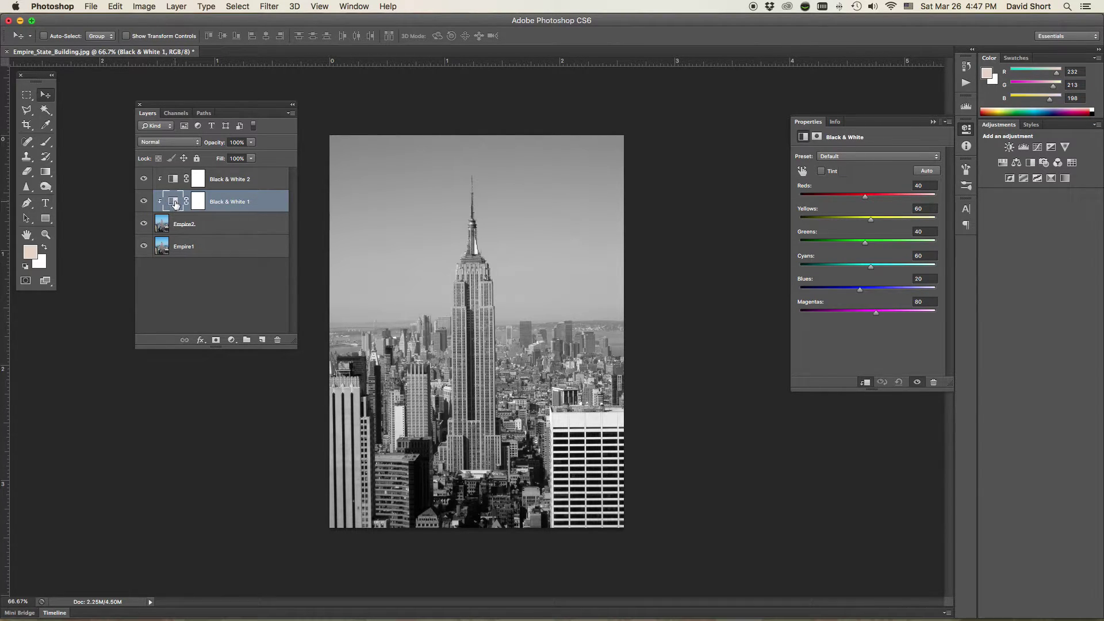
click(265, 181)
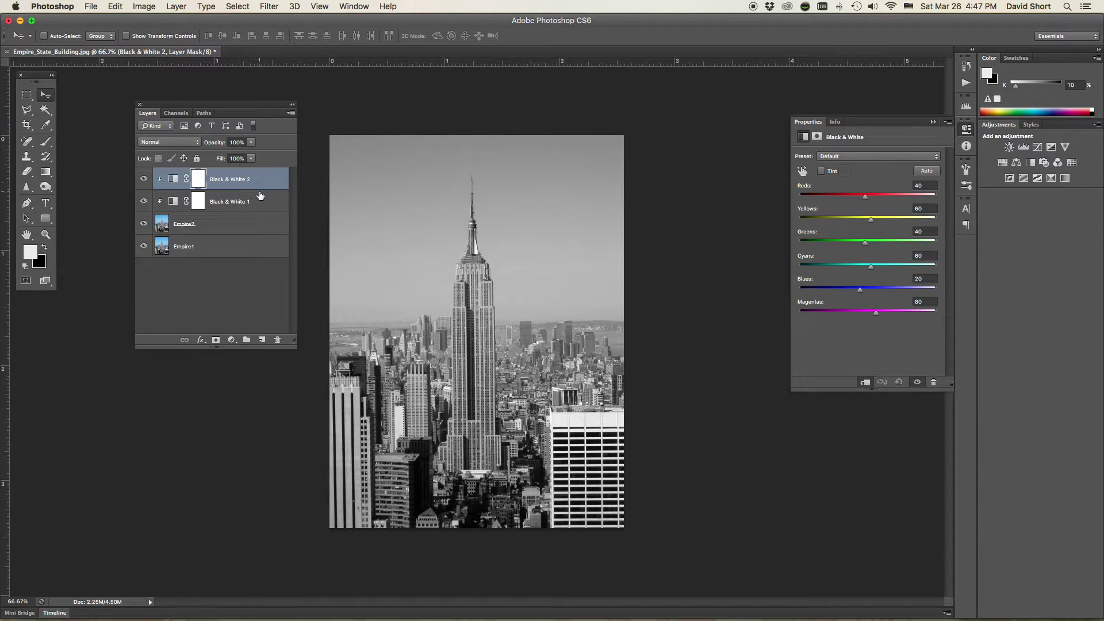
click(260, 204)
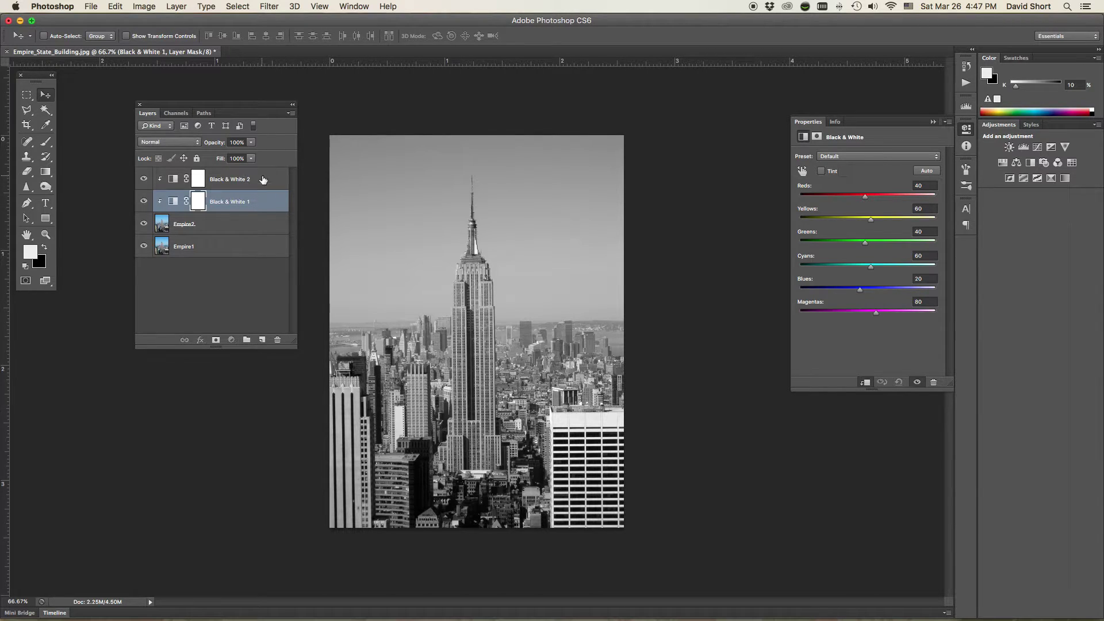
Step: Enable Tint on the Black & White 2 adjustment layer and set its tint color to purple #7203d9
click(262, 180)
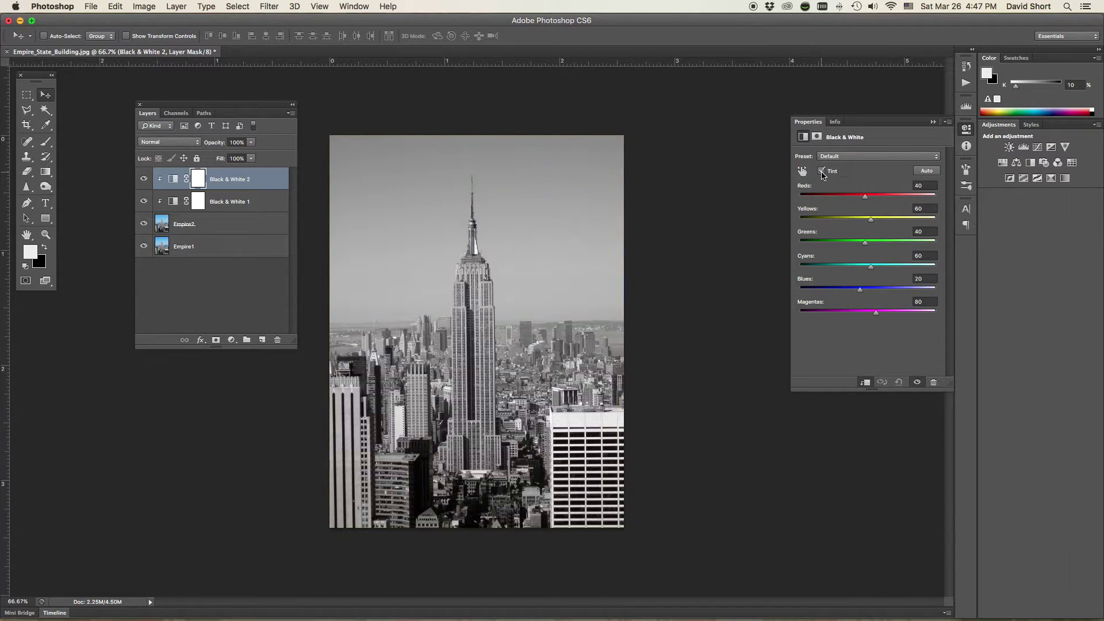
click(822, 171)
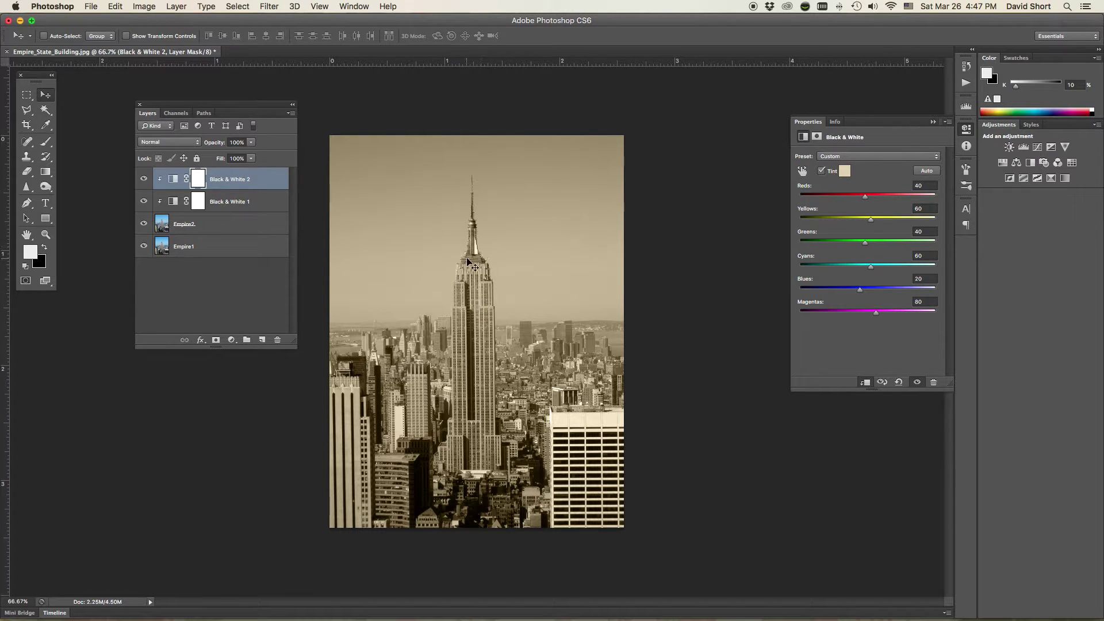
click(844, 174)
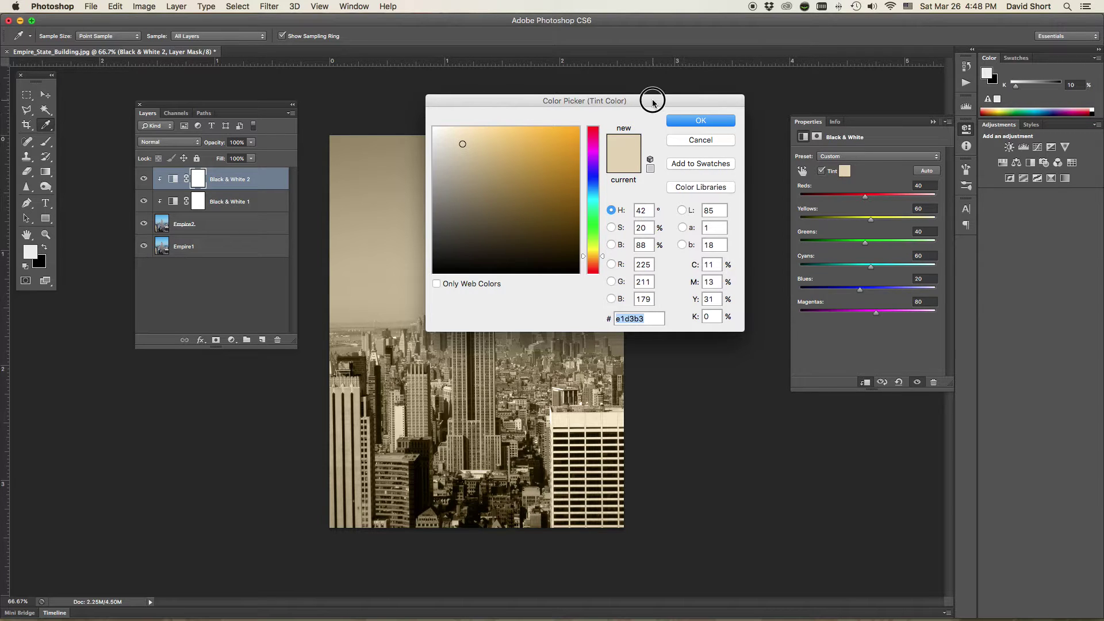
drag(652, 102, 626, 334)
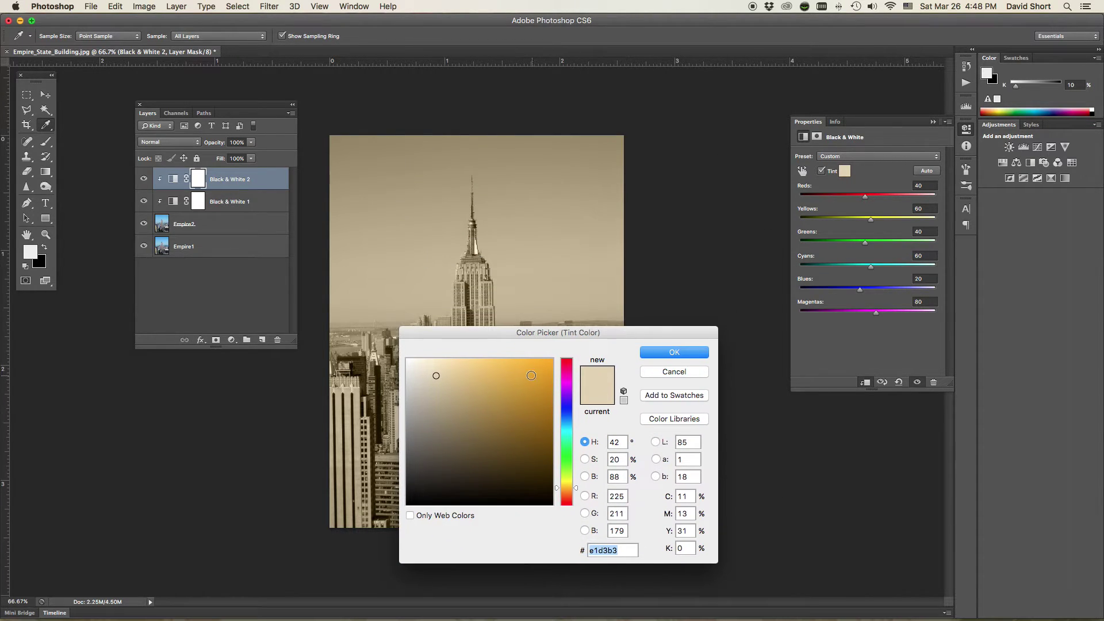
click(531, 376)
click(566, 376)
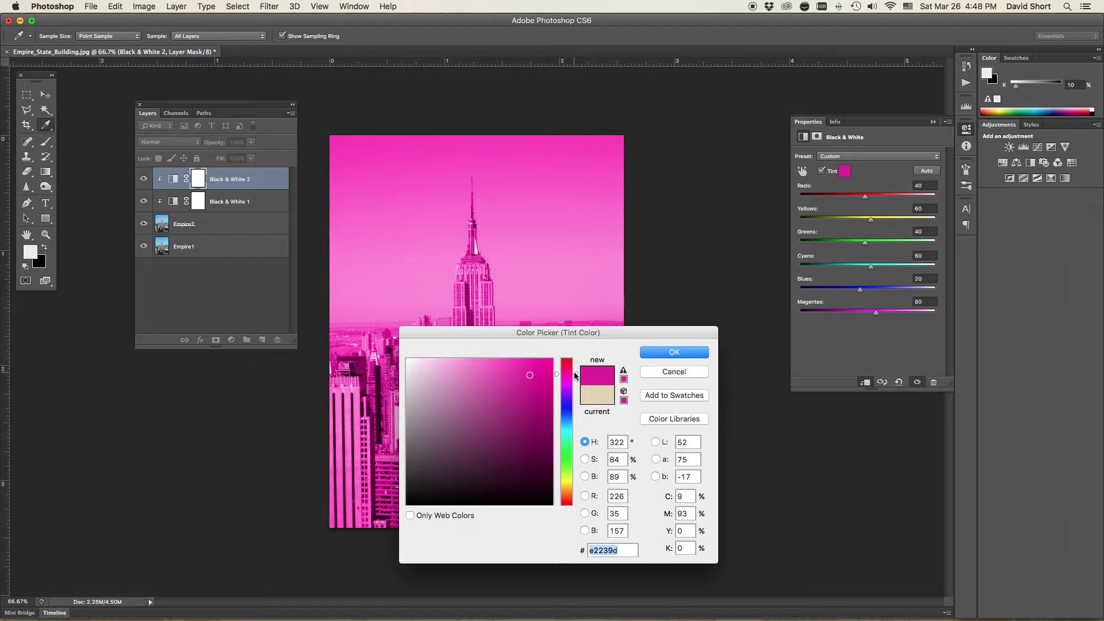
drag(576, 375, 574, 400)
mouse_move(570, 333)
mouse_down()
mouse_move(635, 74)
mouse_move(593, 135)
mouse_up()
click(564, 190)
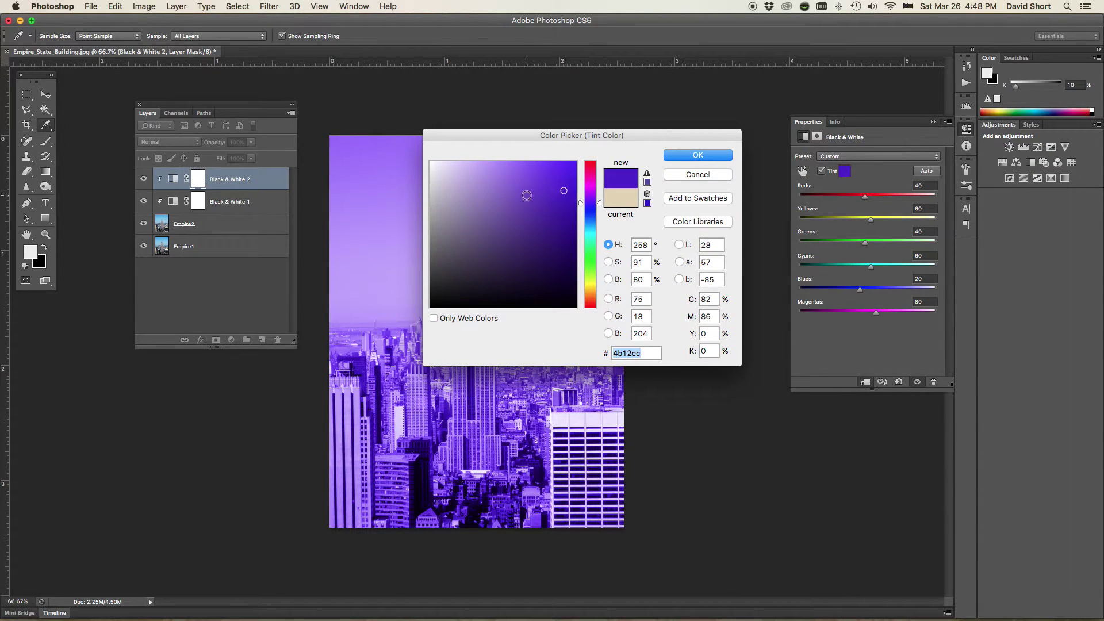
click(561, 173)
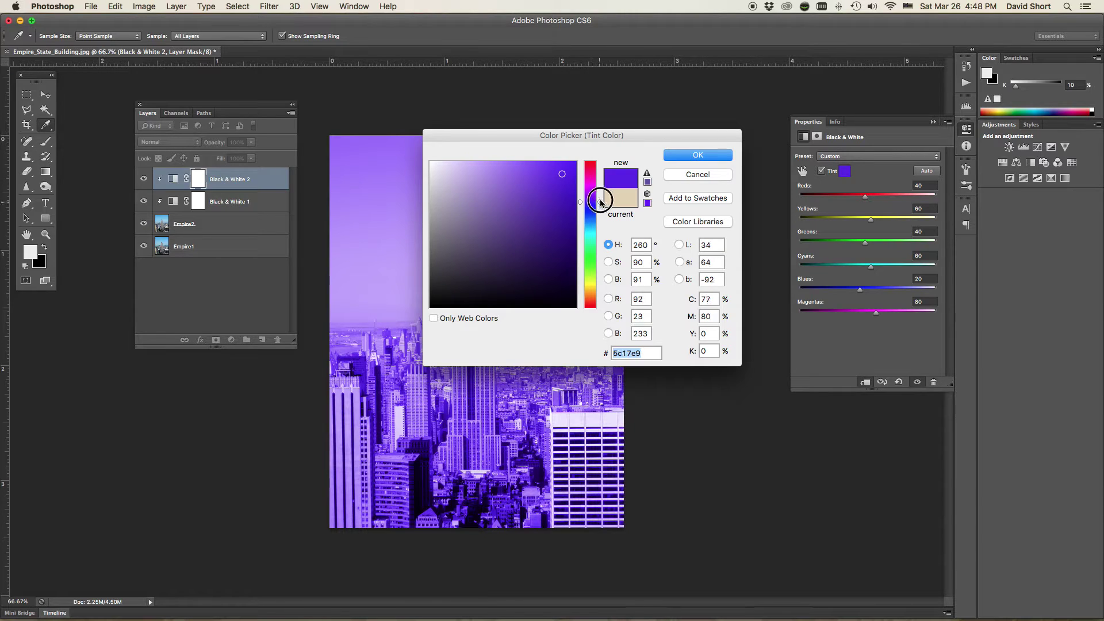
drag(601, 203, 600, 197)
click(574, 183)
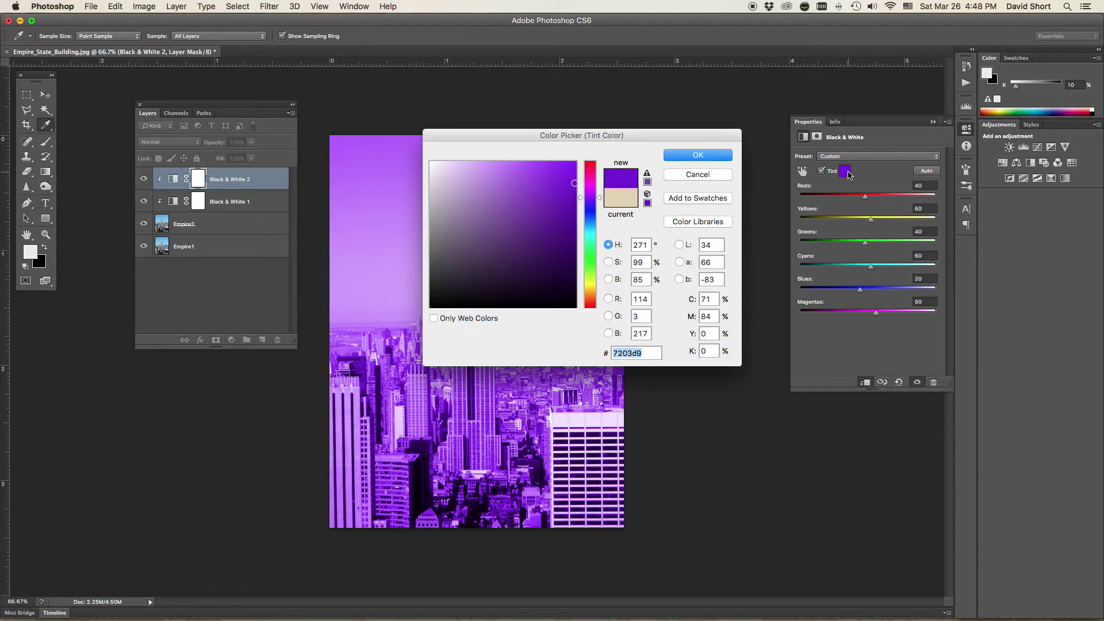
drag(692, 140, 681, 120)
click(671, 133)
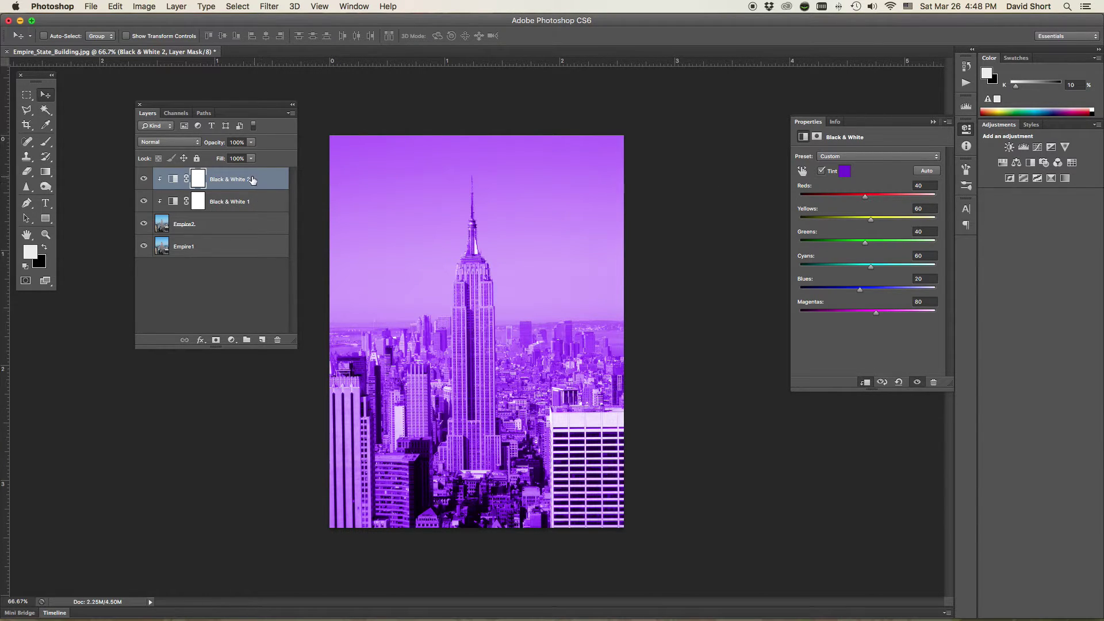
Step: Toggle the Black & White 2 layer's visibility to compare the image with and without the tint, leaving it visible
click(143, 179)
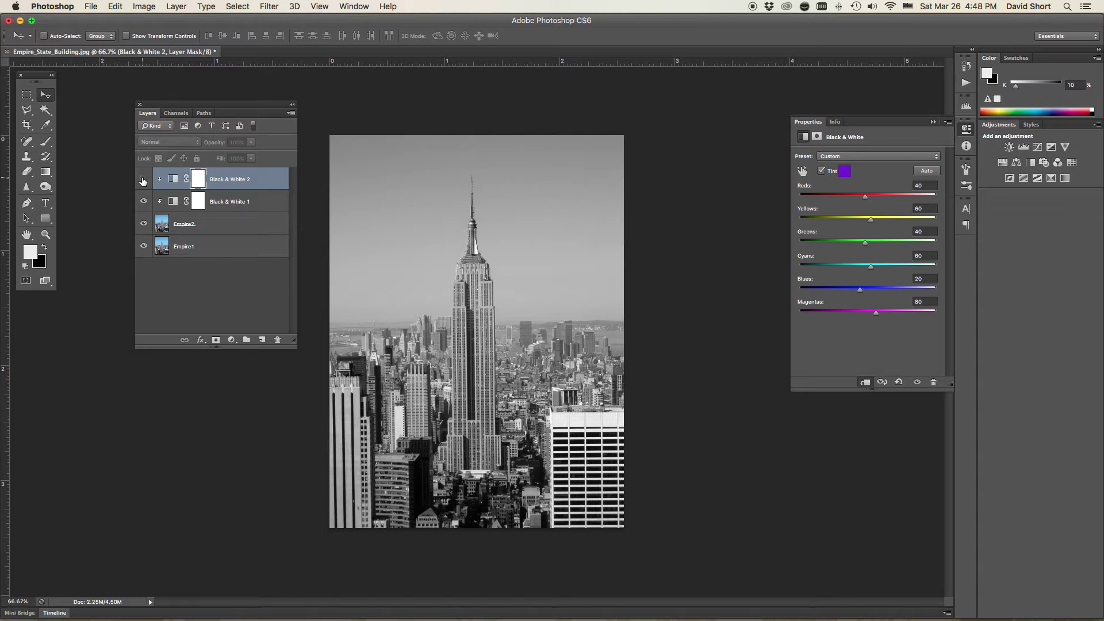
click(142, 180)
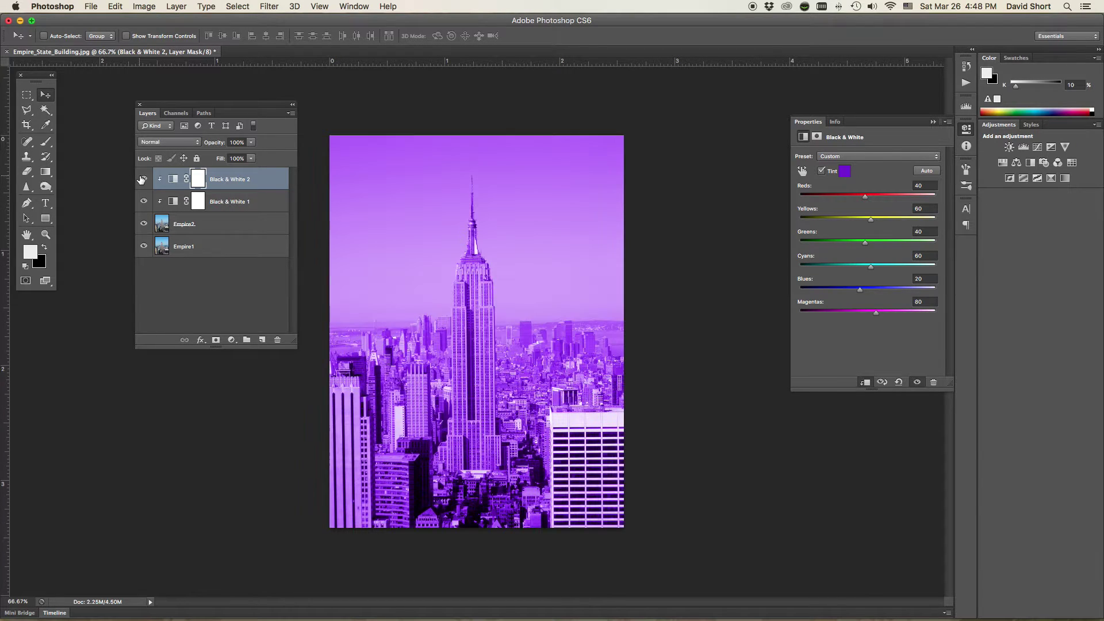
click(142, 180)
click(143, 179)
Step: Lower the Black & White 2 layer's opacity to 35% to preview a weaker tint, and restore it to 100%
click(250, 143)
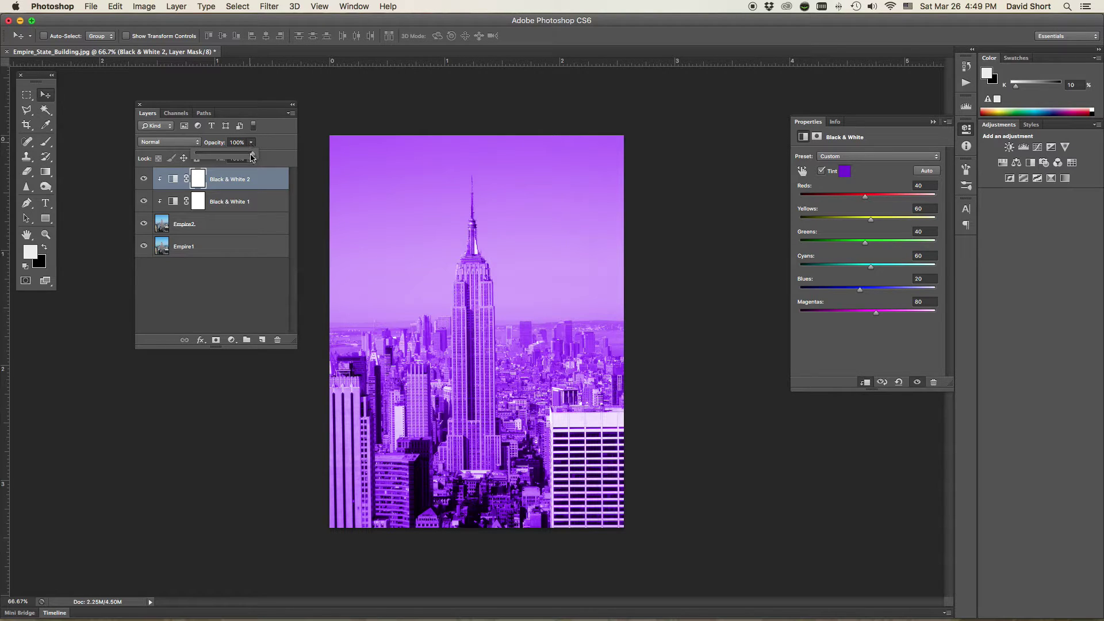
drag(251, 157, 216, 157)
click(272, 169)
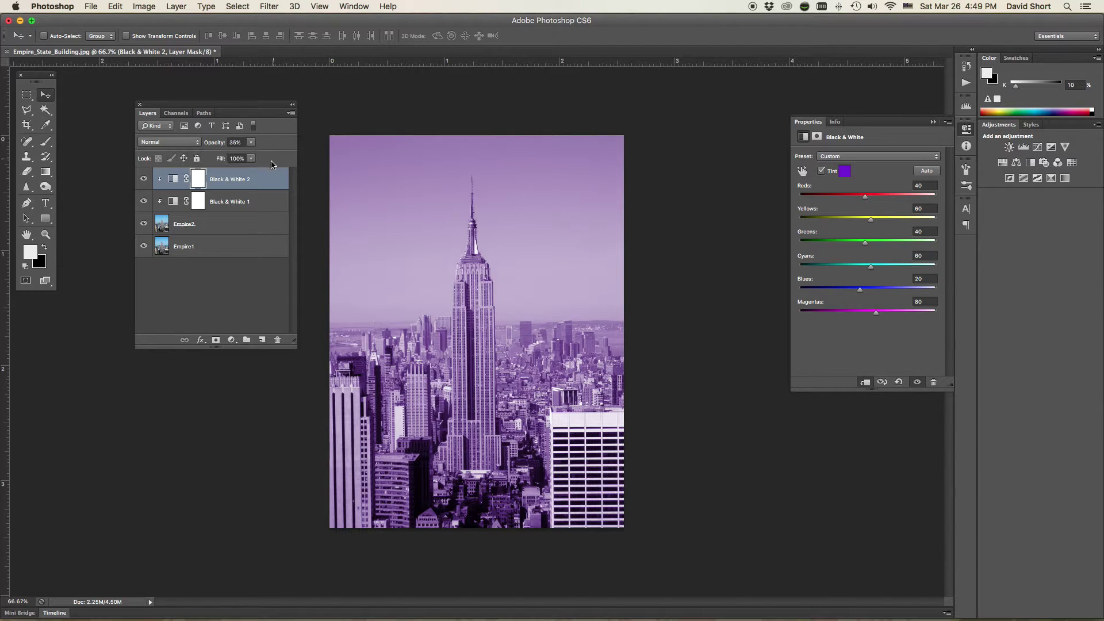
drag(251, 142, 275, 143)
Step: Try to release the clipping mask of the Black & White 2 adjustment layer
right_click(273, 180)
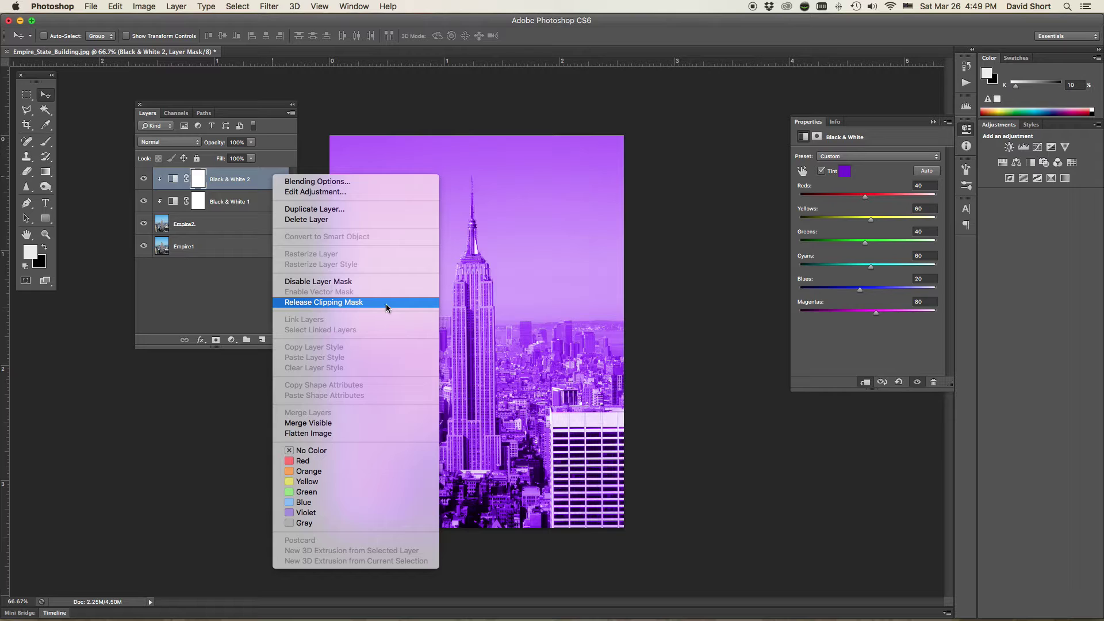
click(340, 303)
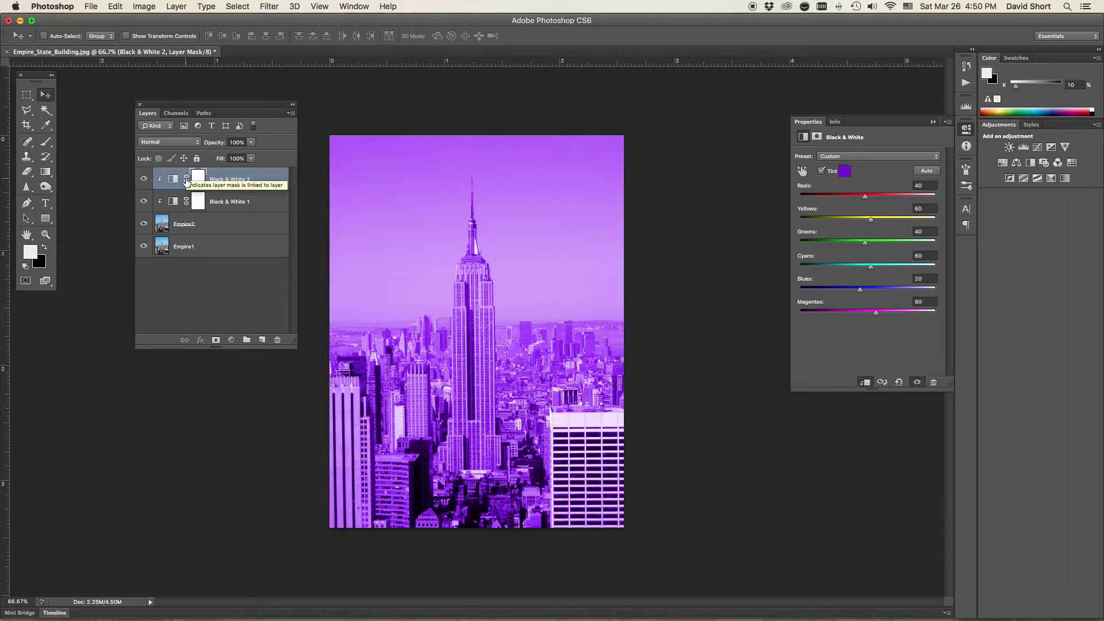
Step: Unlink the layer mask from the Black & White 2 adjustment layer and make the mask active for editing
click(185, 179)
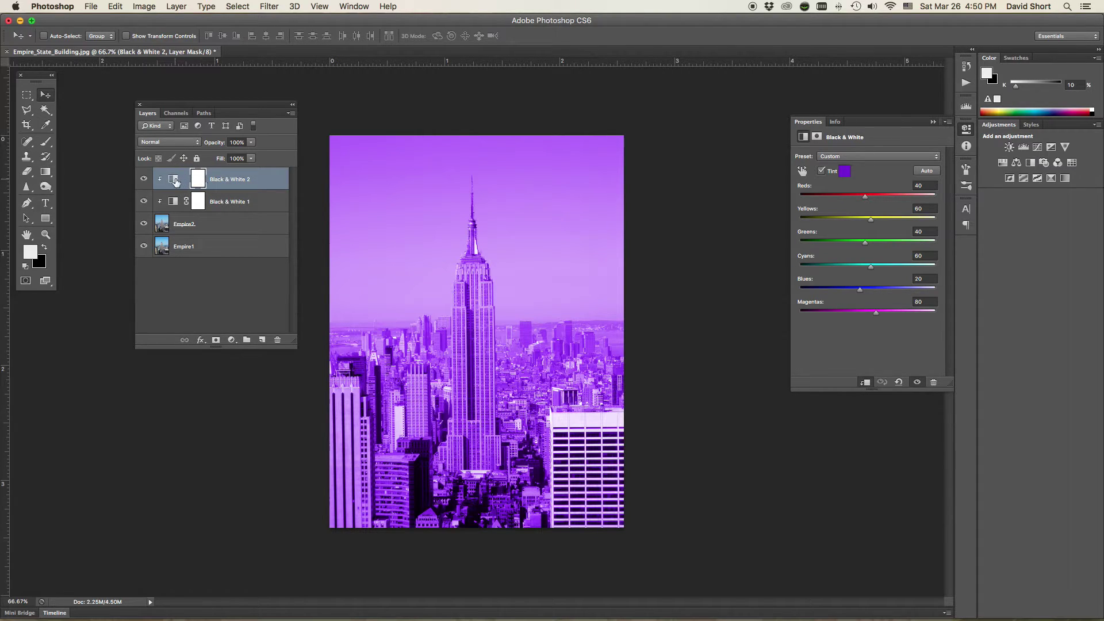
click(174, 180)
click(201, 181)
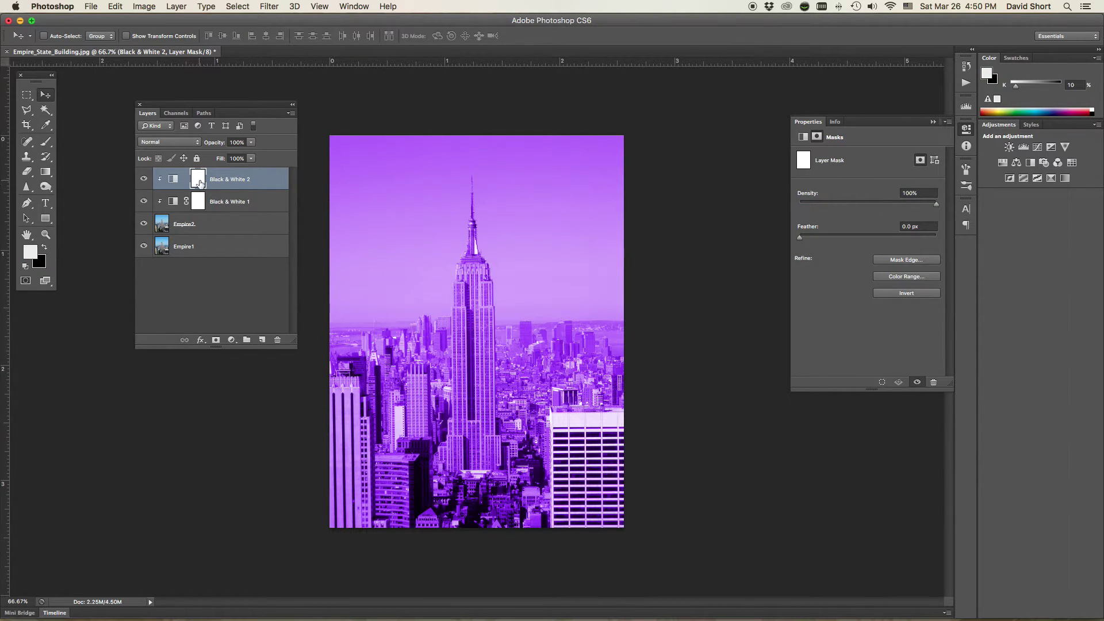
click(168, 182)
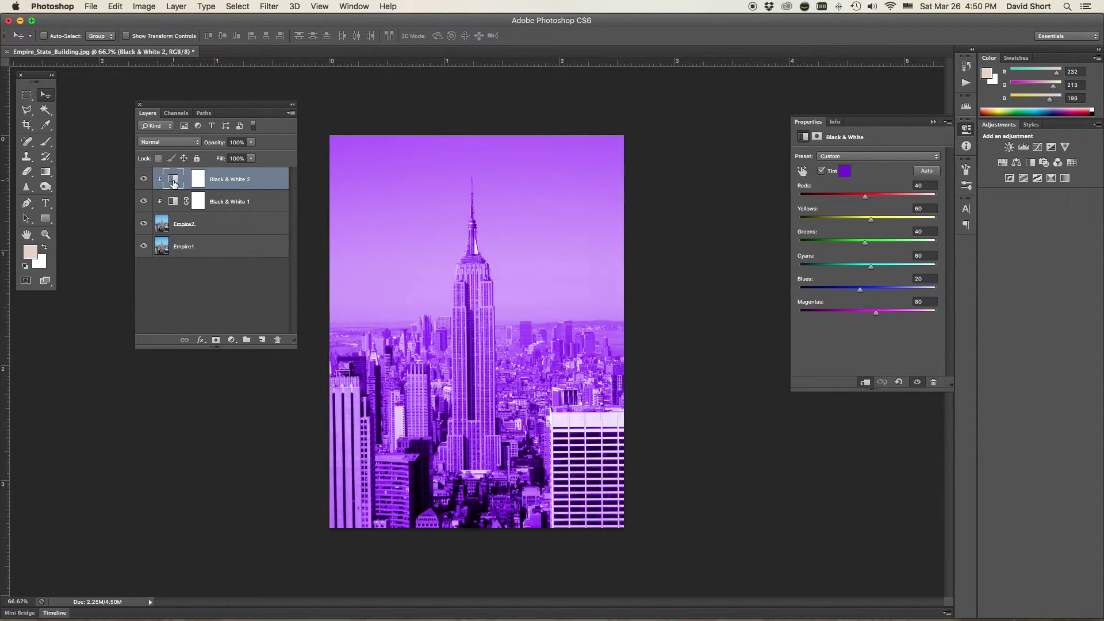
click(198, 180)
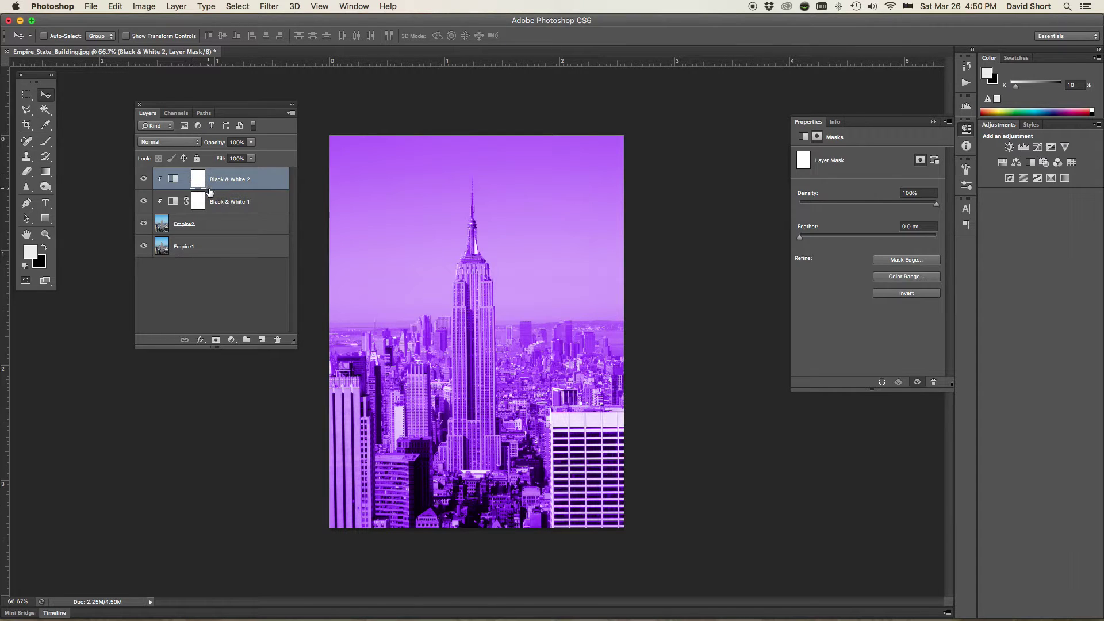
click(176, 180)
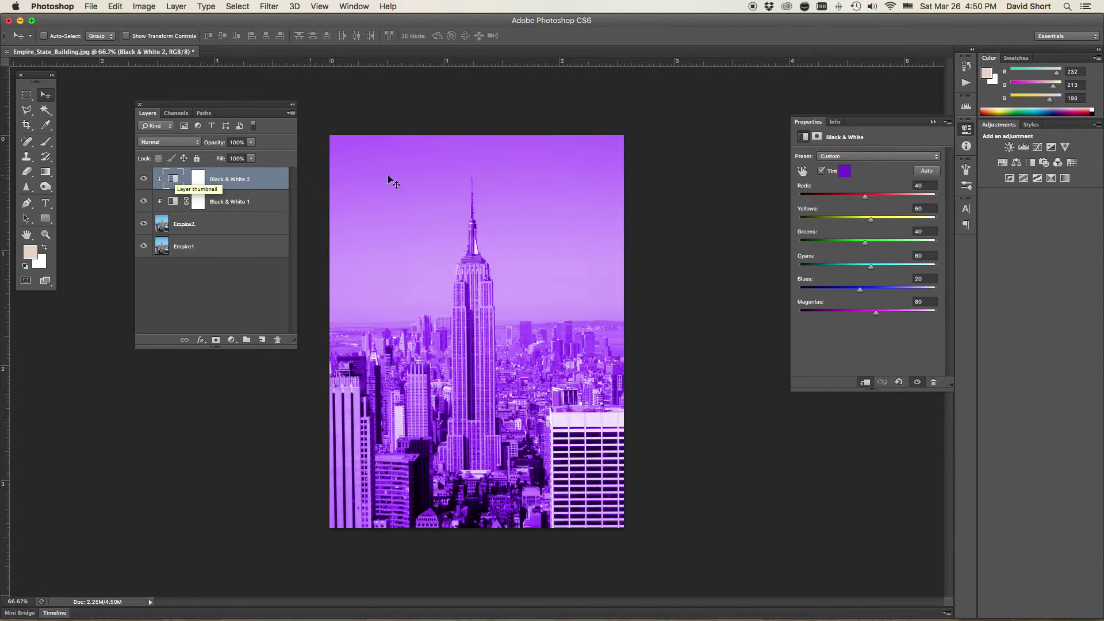
click(195, 180)
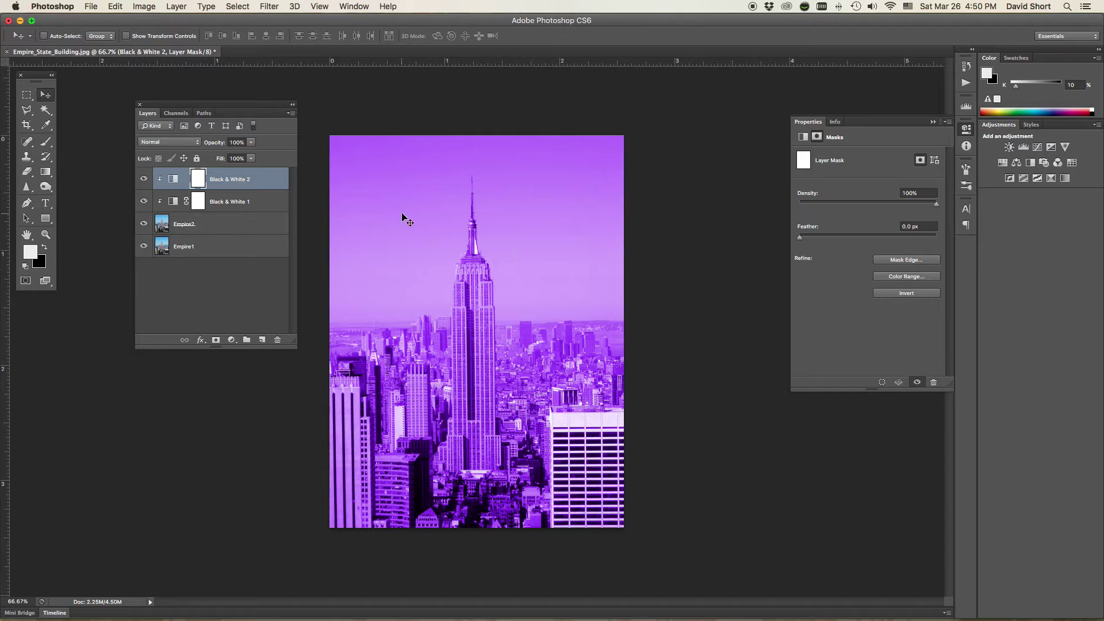
Step: Outline the Empire State Building from its base to the spire with a closed Polygonal Lasso selection
click(27, 113)
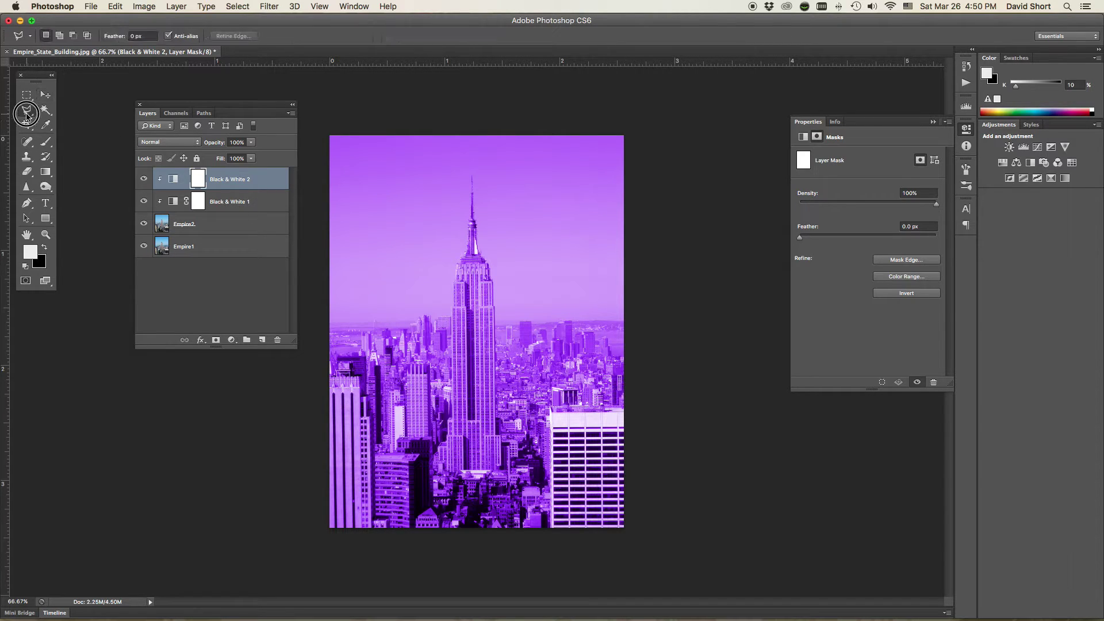
drag(27, 114, 90, 121)
click(438, 447)
click(448, 422)
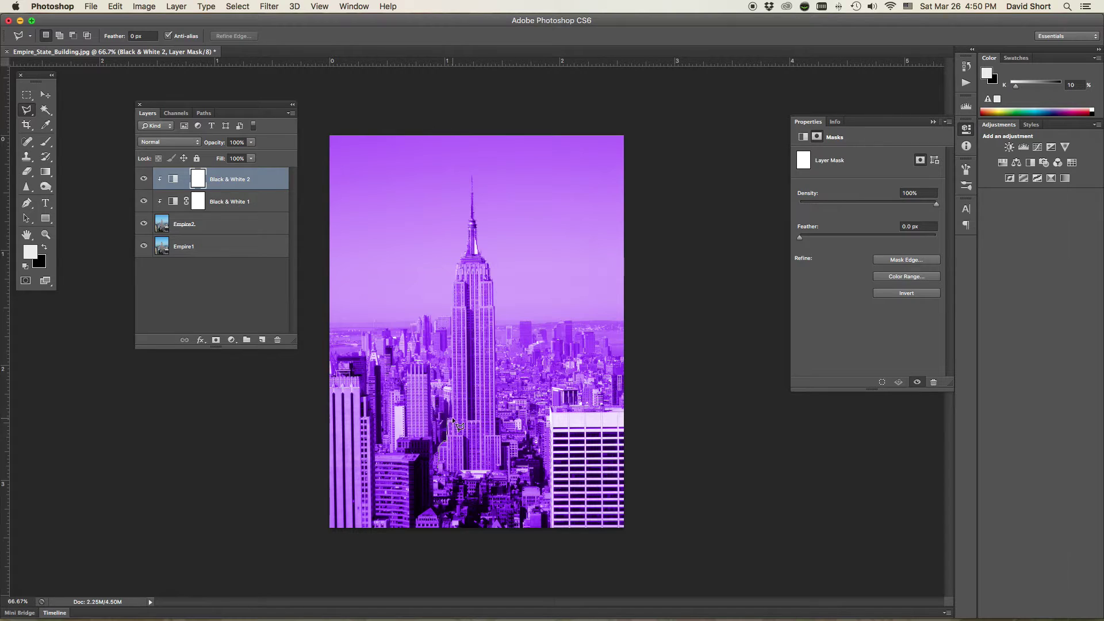
click(450, 306)
click(454, 281)
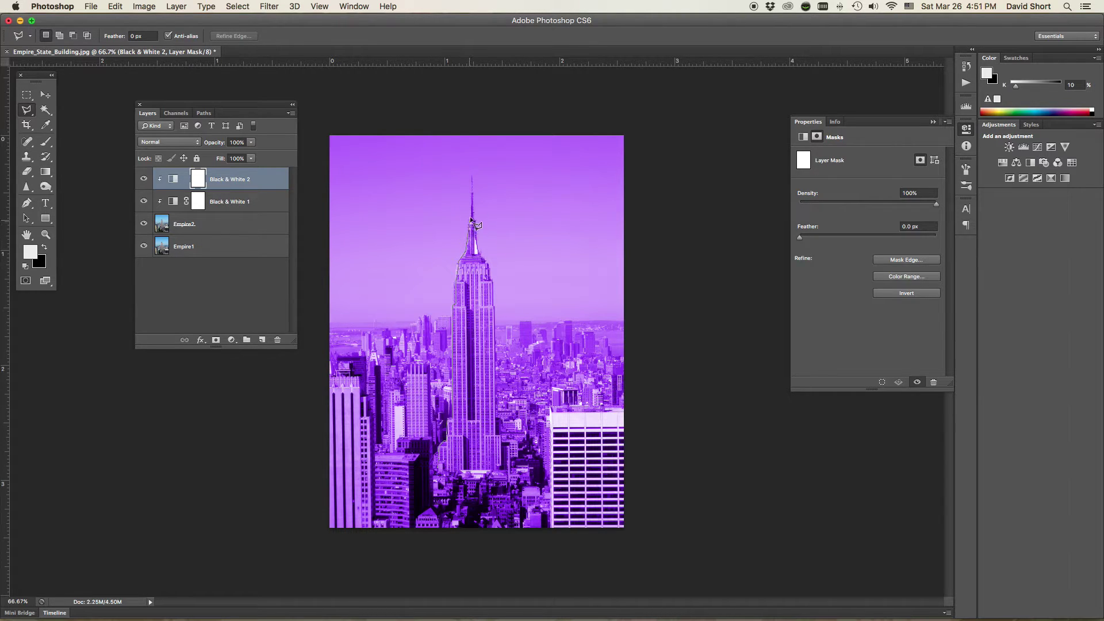
click(472, 178)
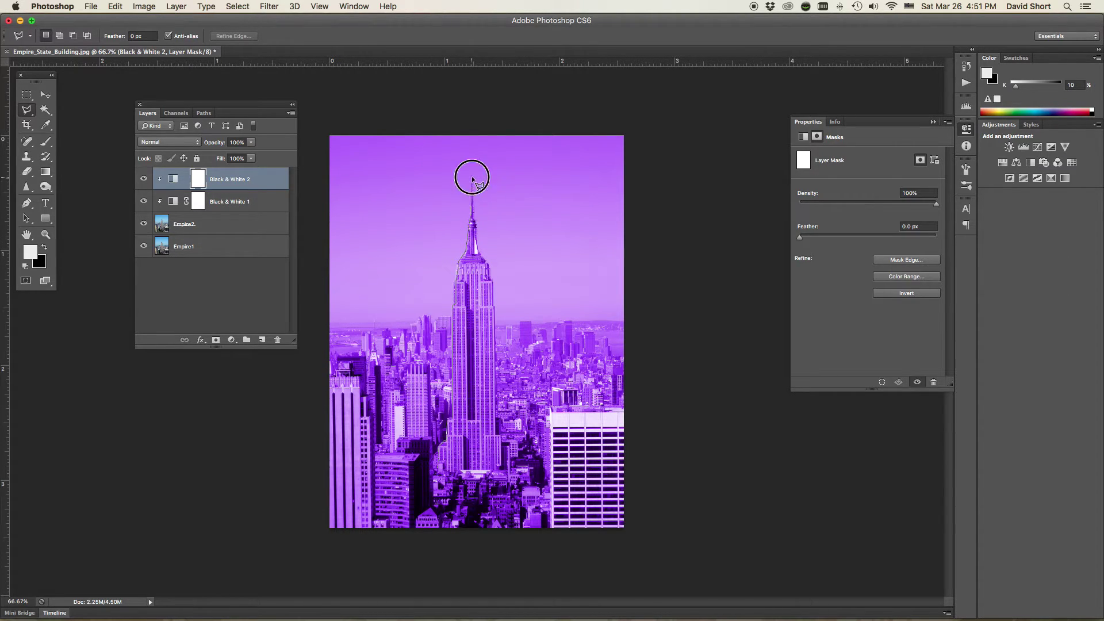
click(474, 223)
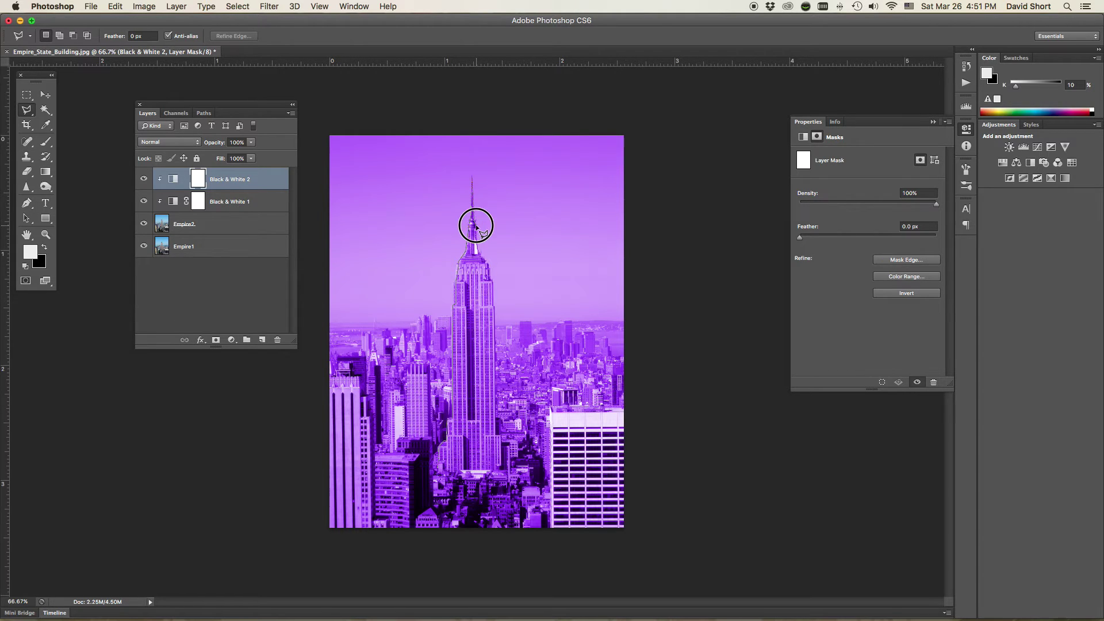
click(480, 254)
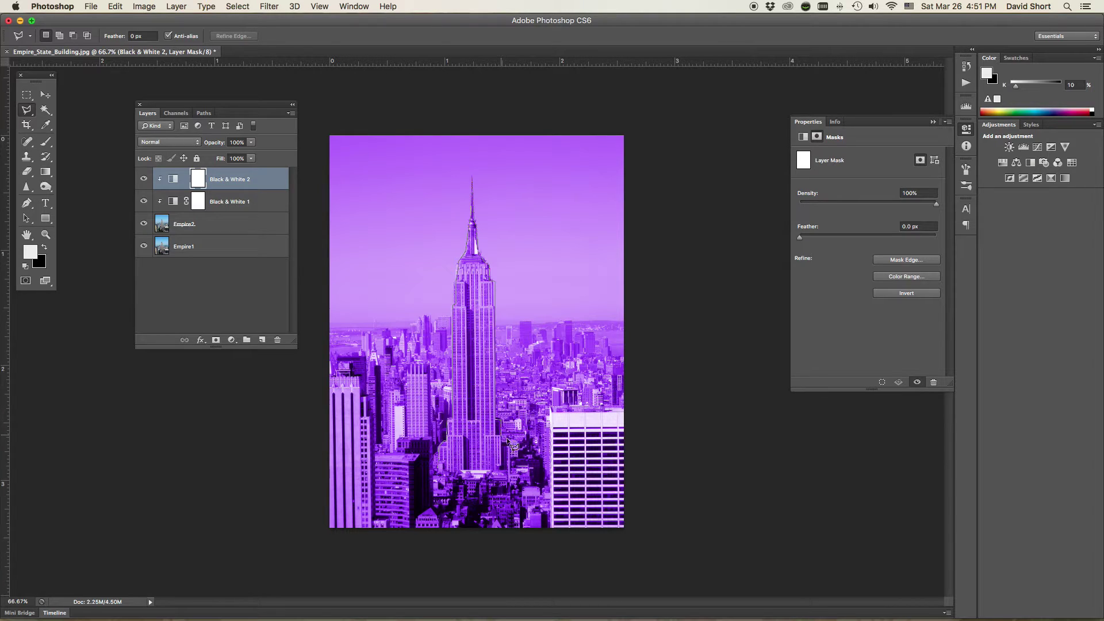
click(502, 471)
double_click(439, 471)
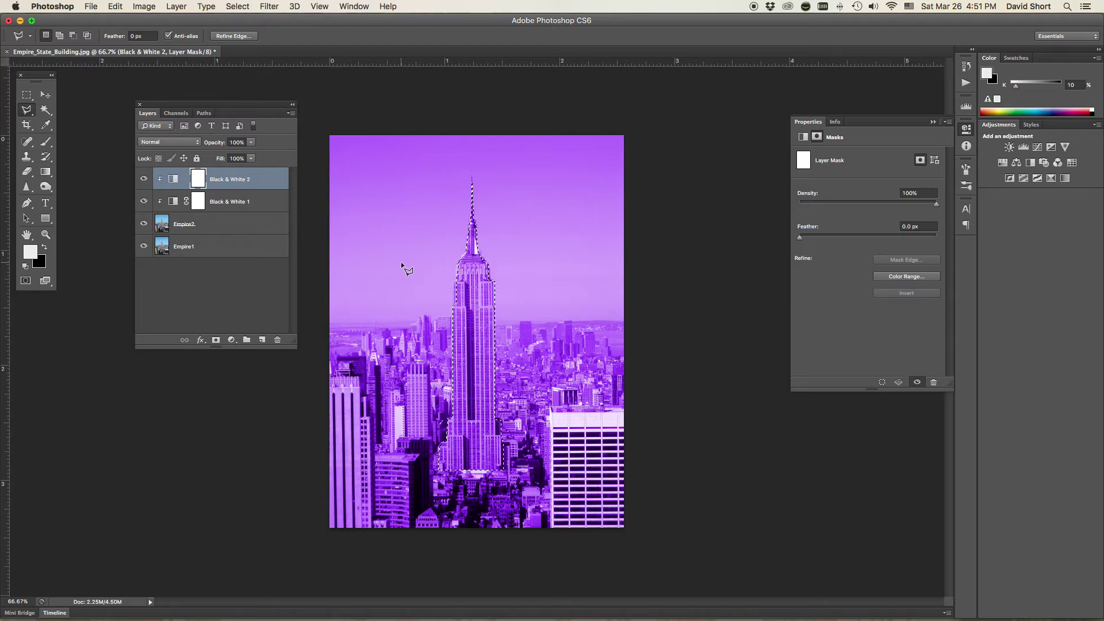
Step: Fill the selected building with black on the Black & White 2 mask to hide its purple tint, and deselect
key(BackSpace)
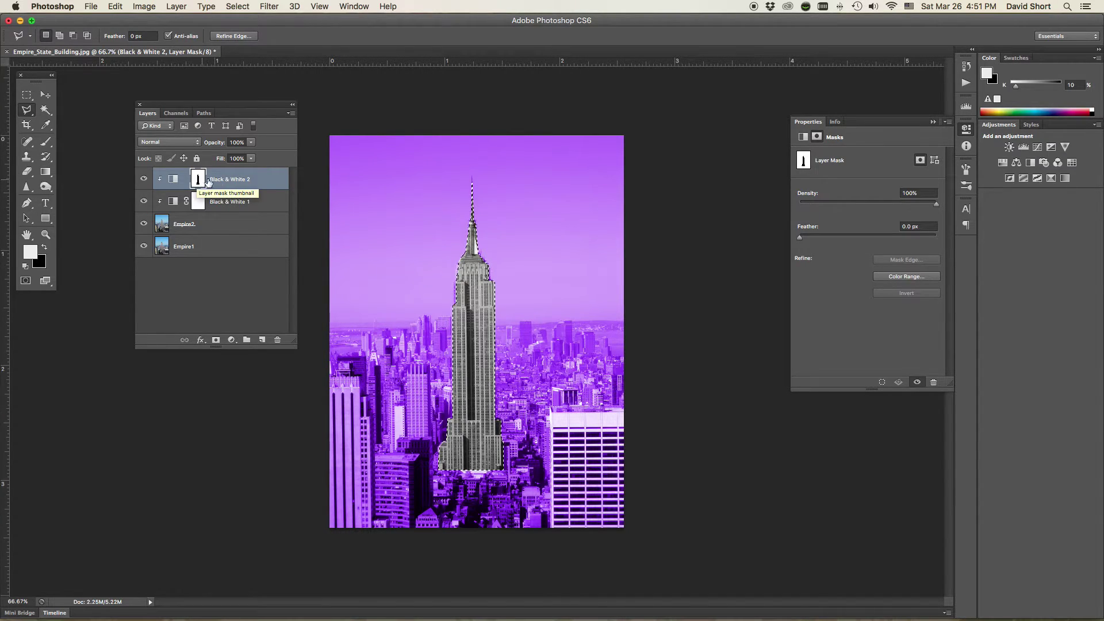
right_click(263, 177)
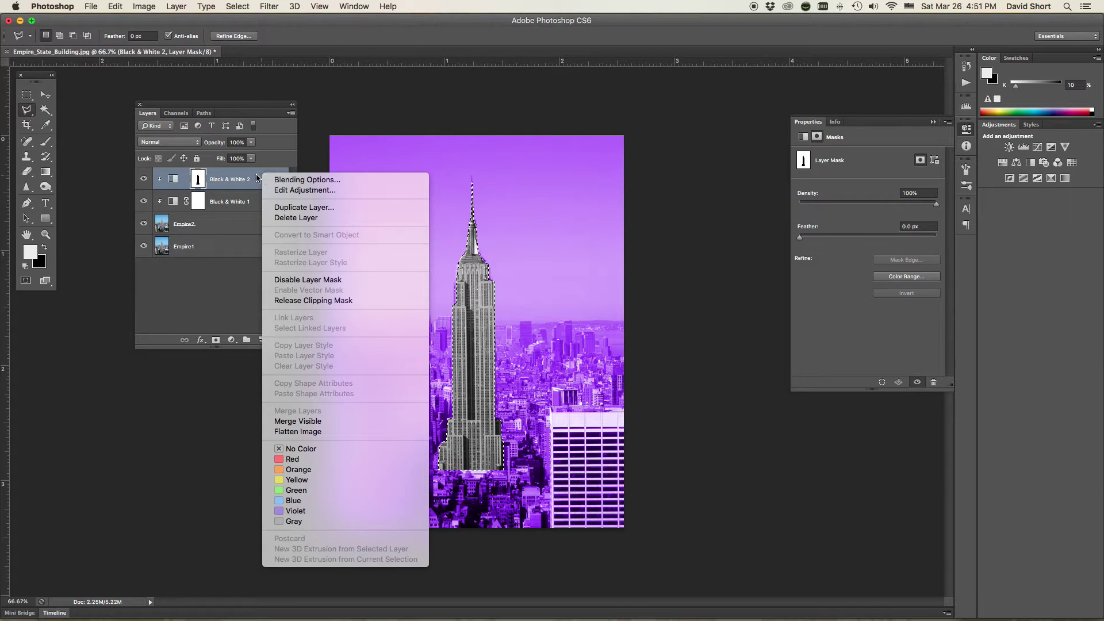
click(257, 177)
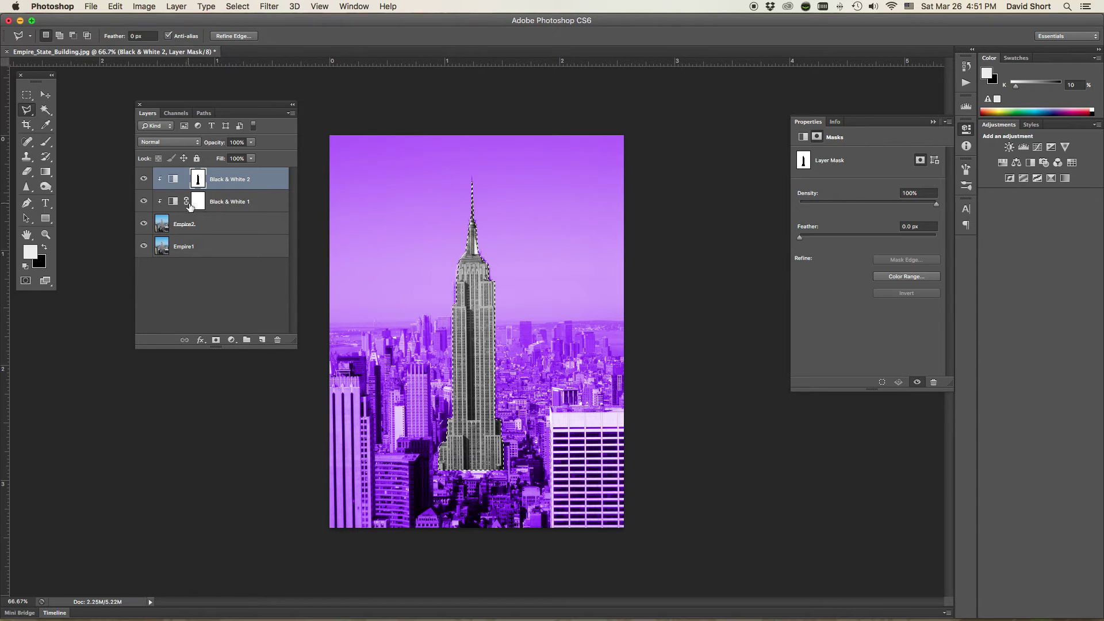
click(369, 244)
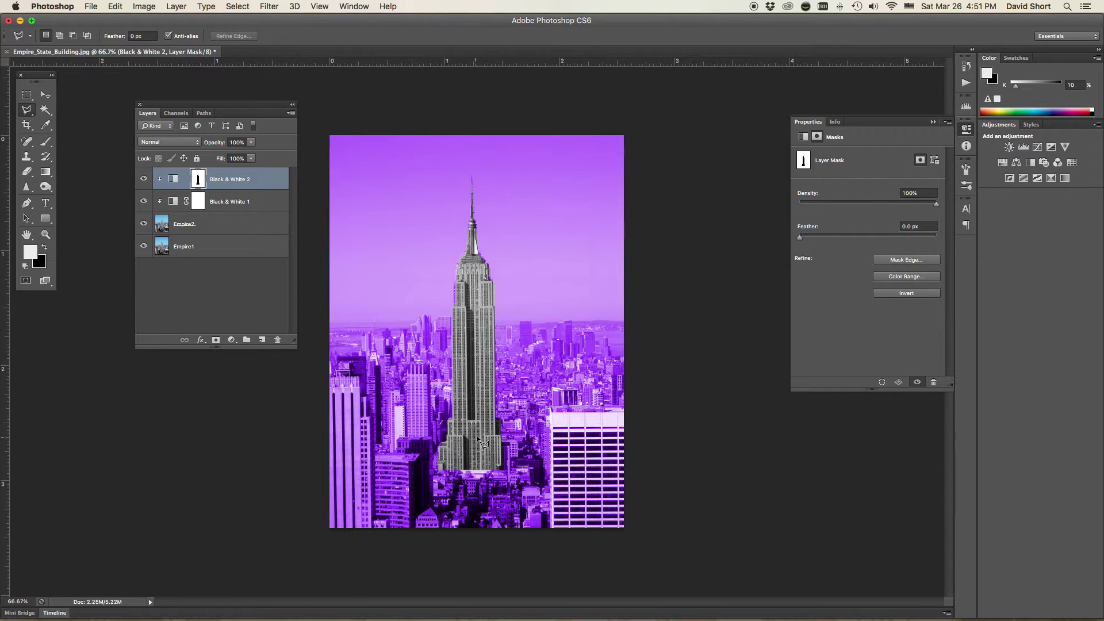
Step: Lasso the leftover purple strip on the tower's left edge below the crown and clear it on the mask
click(468, 319)
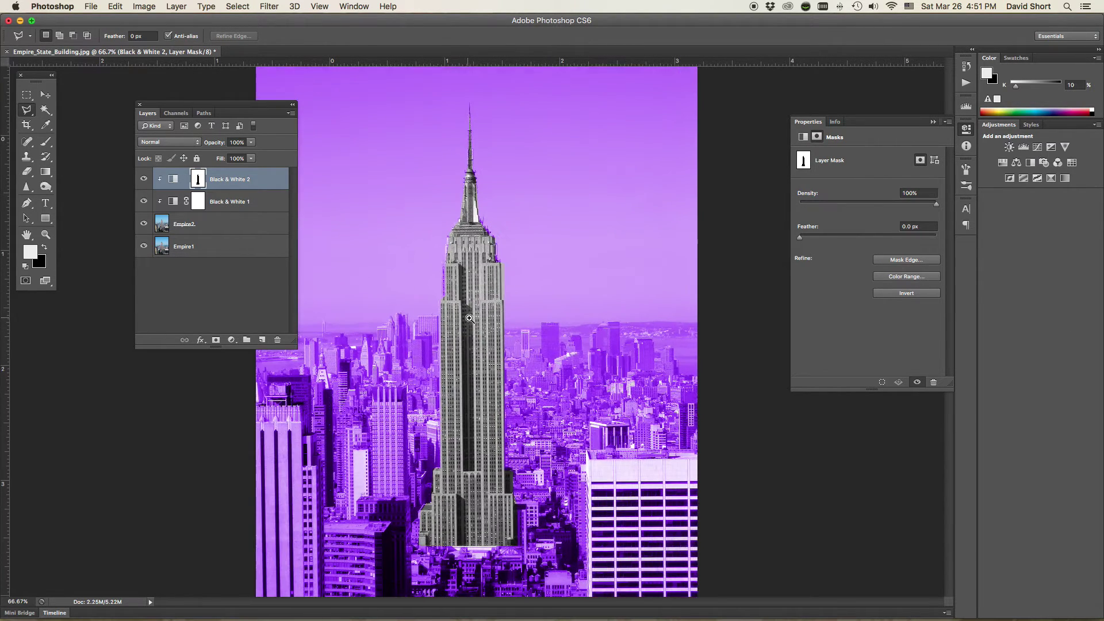
click(470, 307)
click(476, 284)
scroll(476, 283, up, 5)
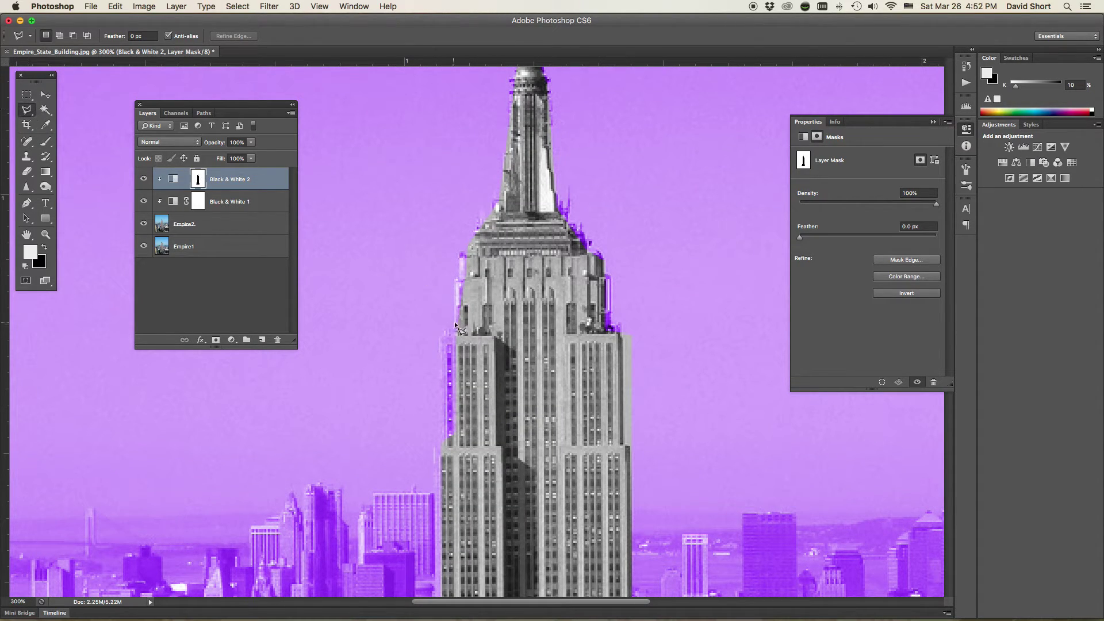
click(440, 337)
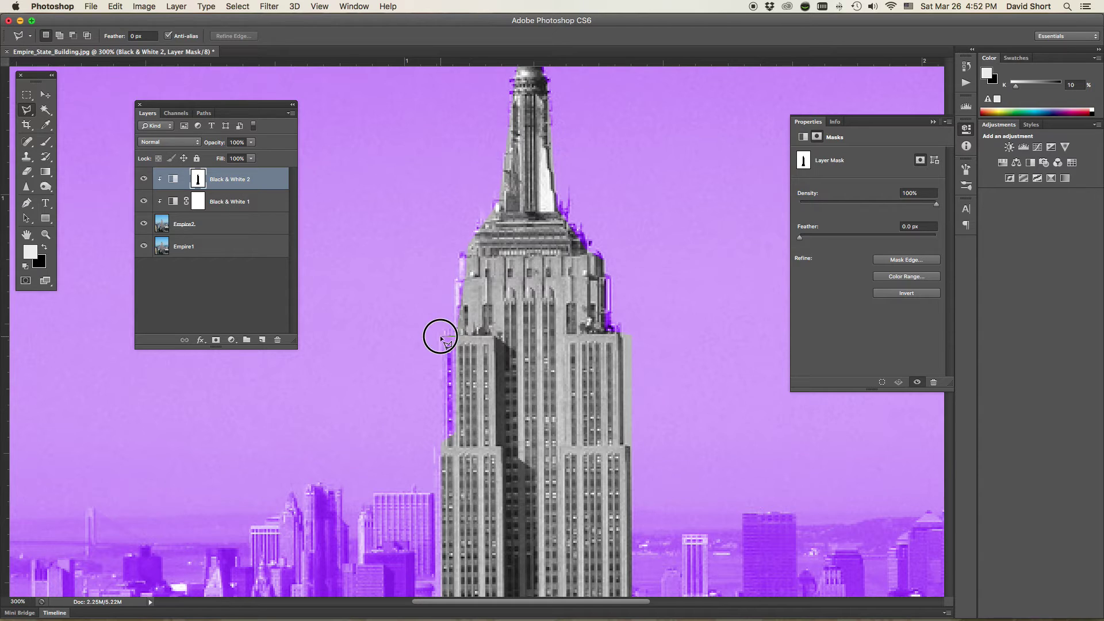
click(443, 472)
click(498, 458)
double_click(486, 352)
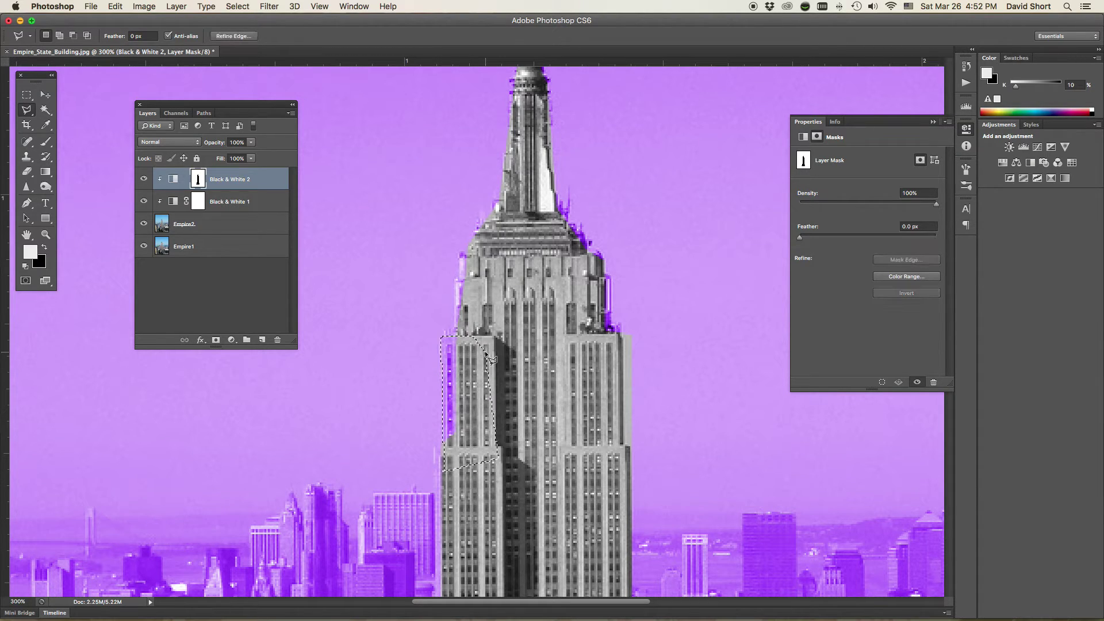
Step: Lasso the purple fringe on the left side of the tower's crown, clear it on the mask, and deselect
click(474, 253)
click(457, 253)
click(457, 280)
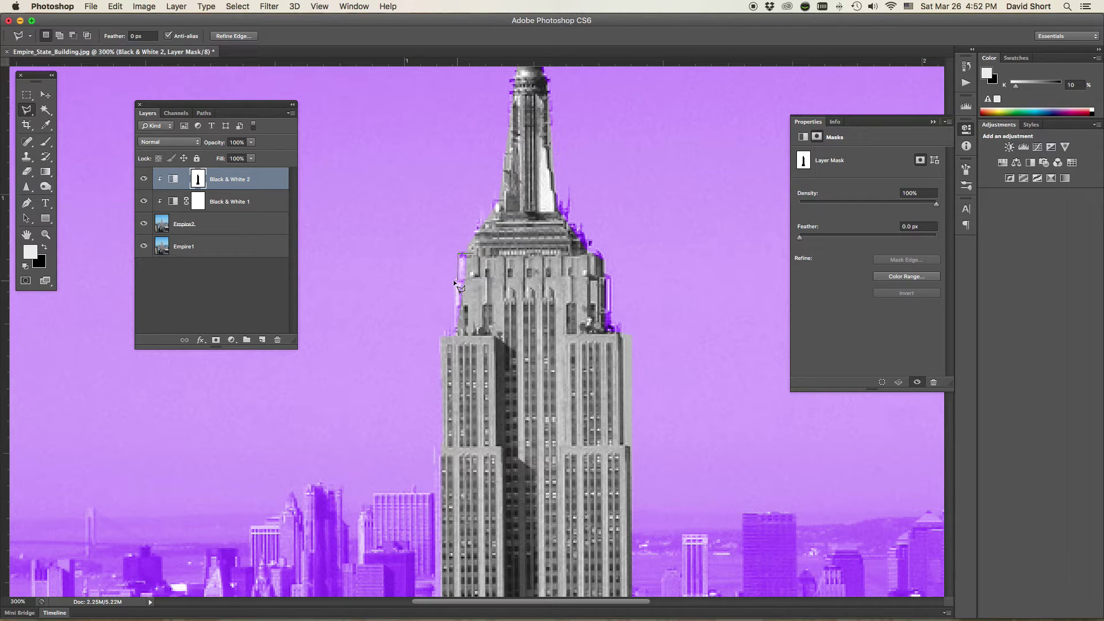
click(455, 345)
double_click(492, 309)
key(super+d)
Step: Clear the purple fringe on the right side of the tower's crown from the mask, deselect, and fit the image in view
click(604, 261)
click(608, 276)
click(622, 343)
click(537, 347)
click(538, 348)
key(super+d)
key(super+minus)
key(super+0)
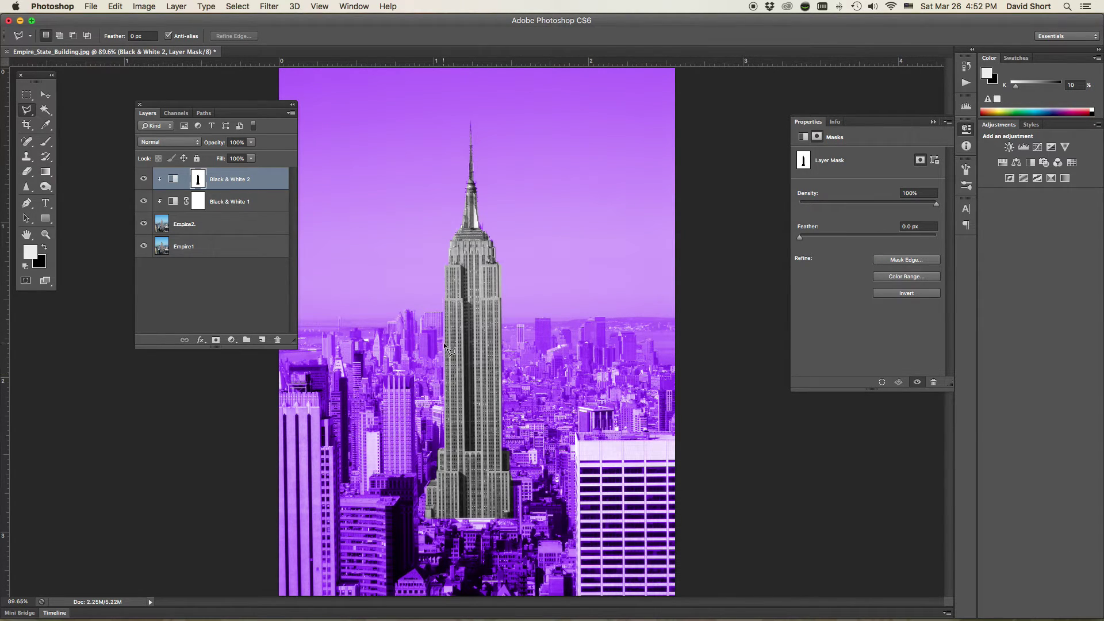
Step: Activate the Blur tool for working on the mask edges around the tower's crown
drag(398, 187, 584, 350)
click(421, 312)
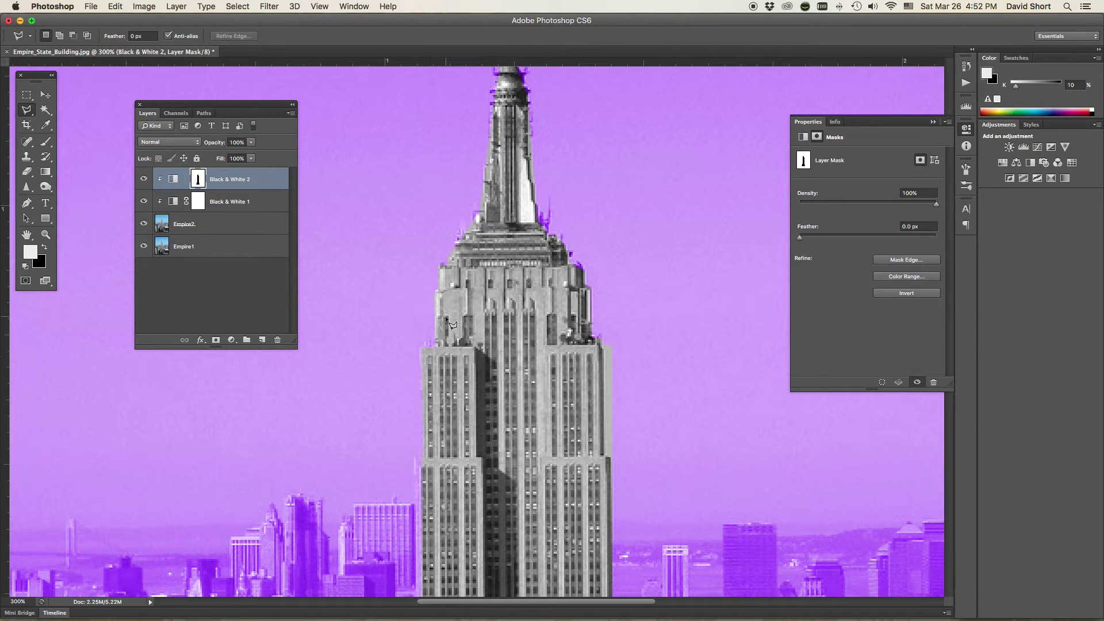
click(27, 186)
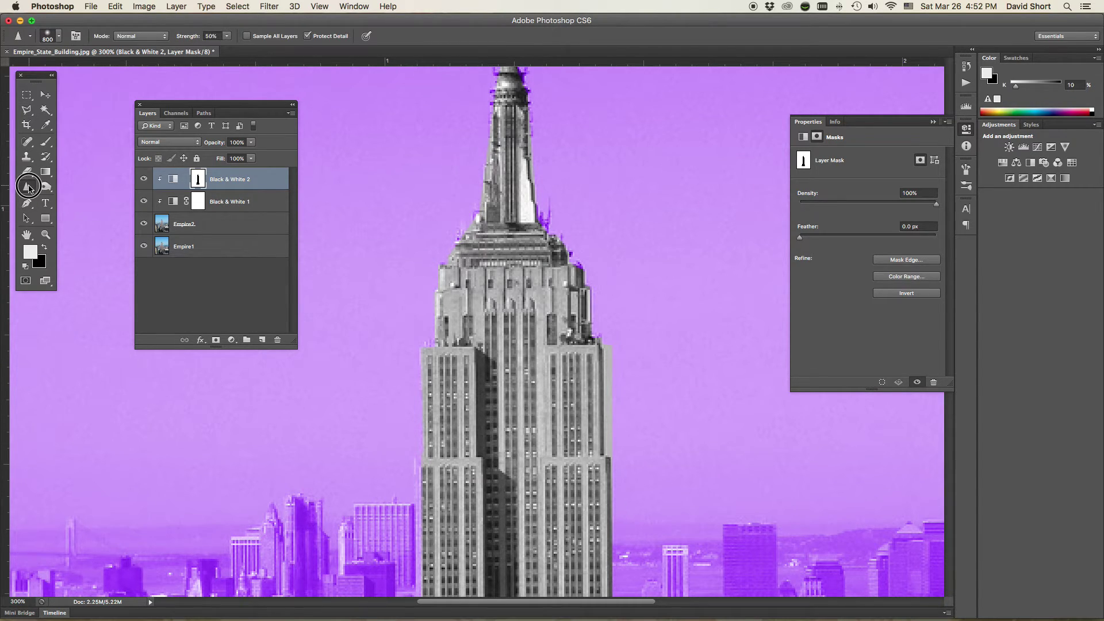
click(28, 187)
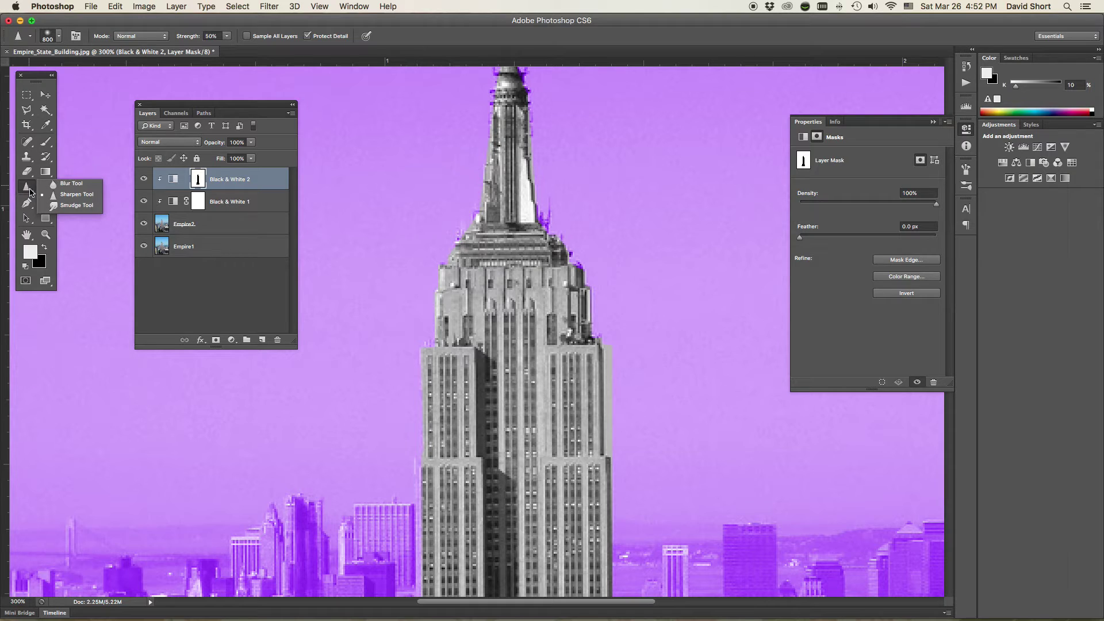
click(89, 184)
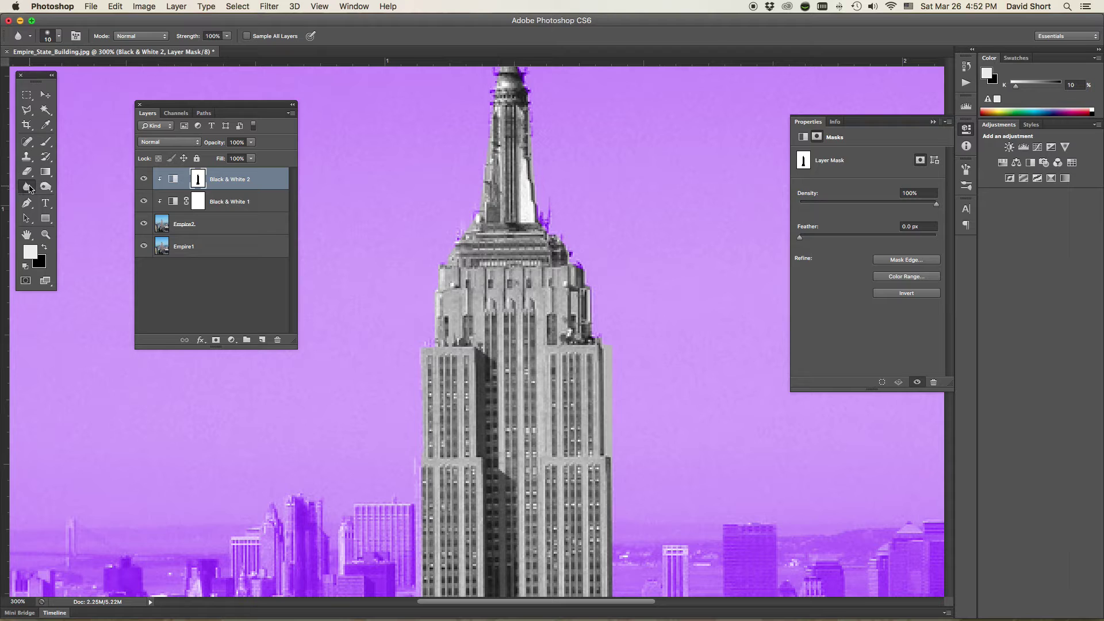
click(32, 191)
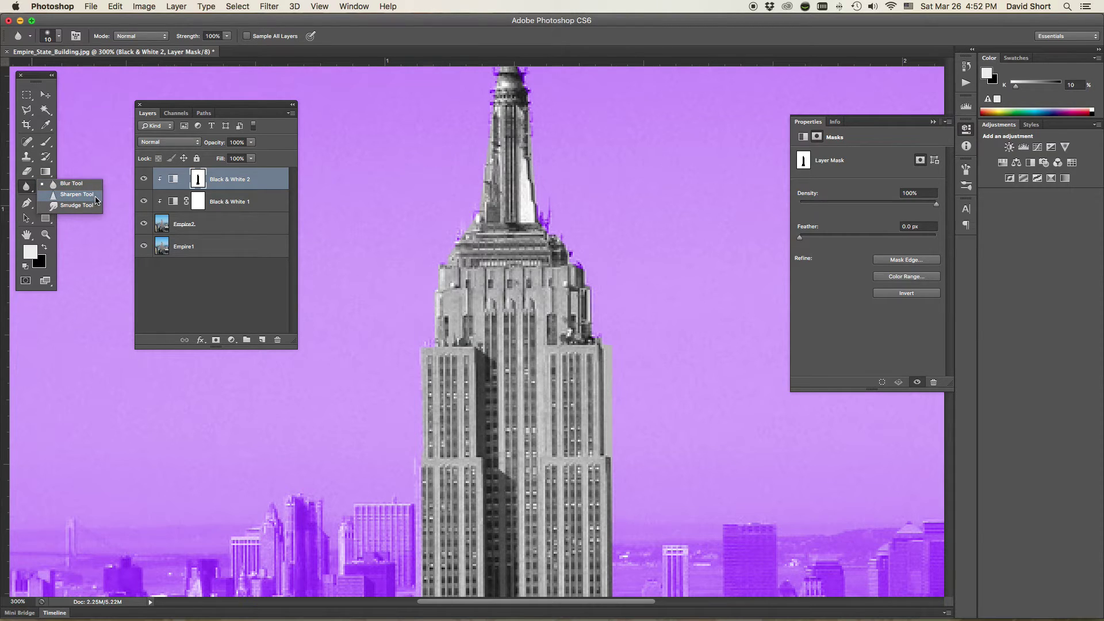
click(76, 194)
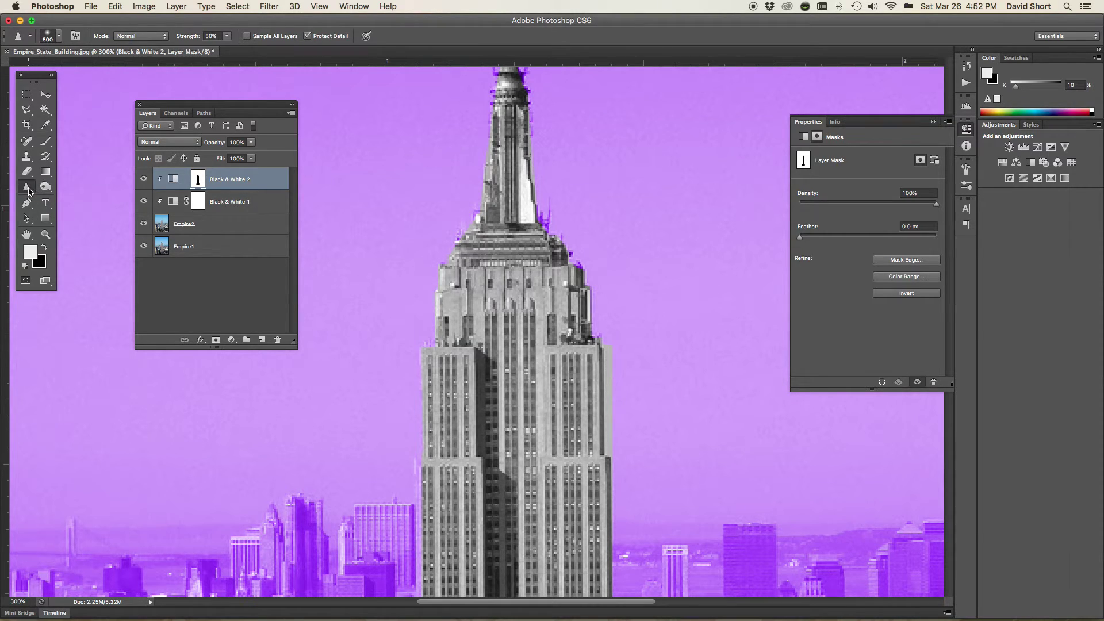
click(35, 191)
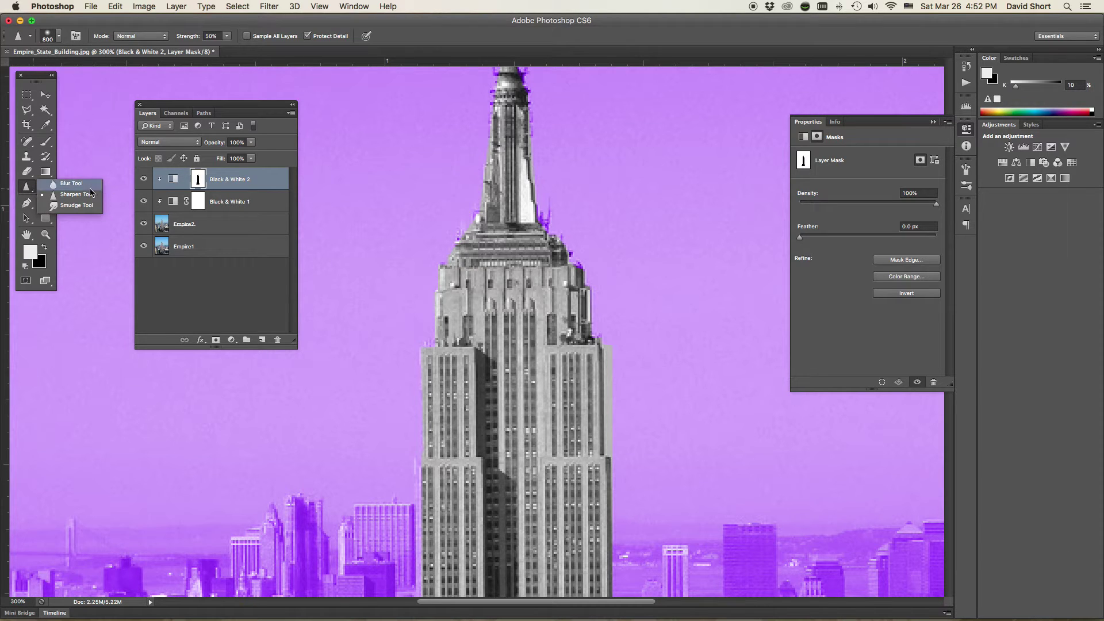
click(84, 187)
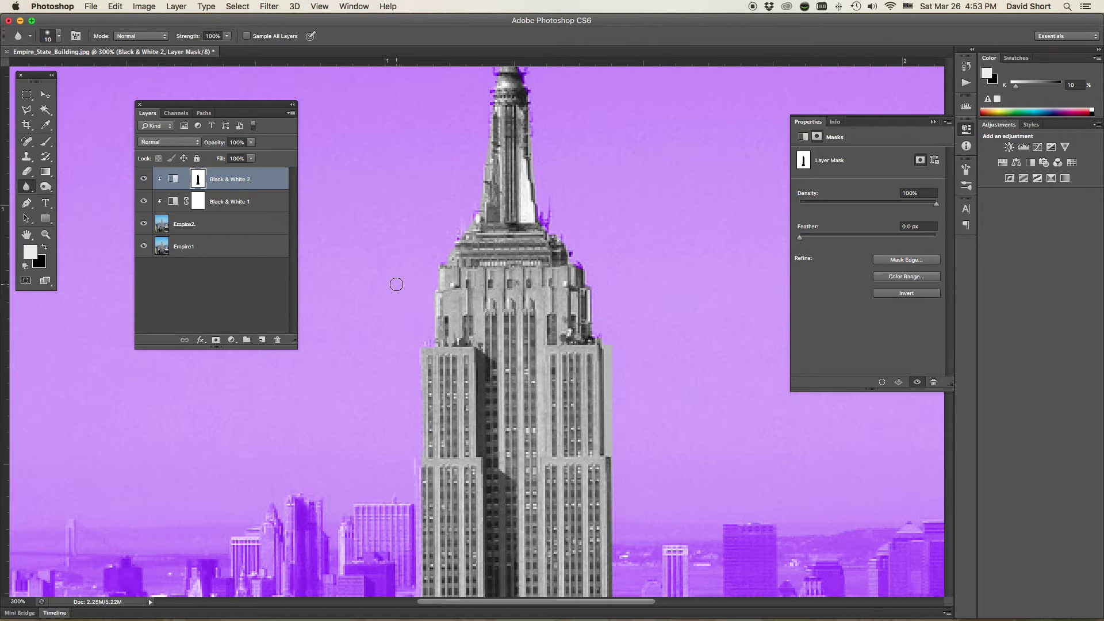
Step: Adjust the Blur tool's brush size to 40 px
key(bracketright)
key(bracketright)
key(bracketright)
key(bracketright)
key(bracketright)
key(bracketleft)
key(bracketleft)
key(bracketleft)
key(bracketleft)
key(bracketright)
key(bracketright)
key(bracketright)
Step: Set the Blur brush's hardness to 0%
click(59, 38)
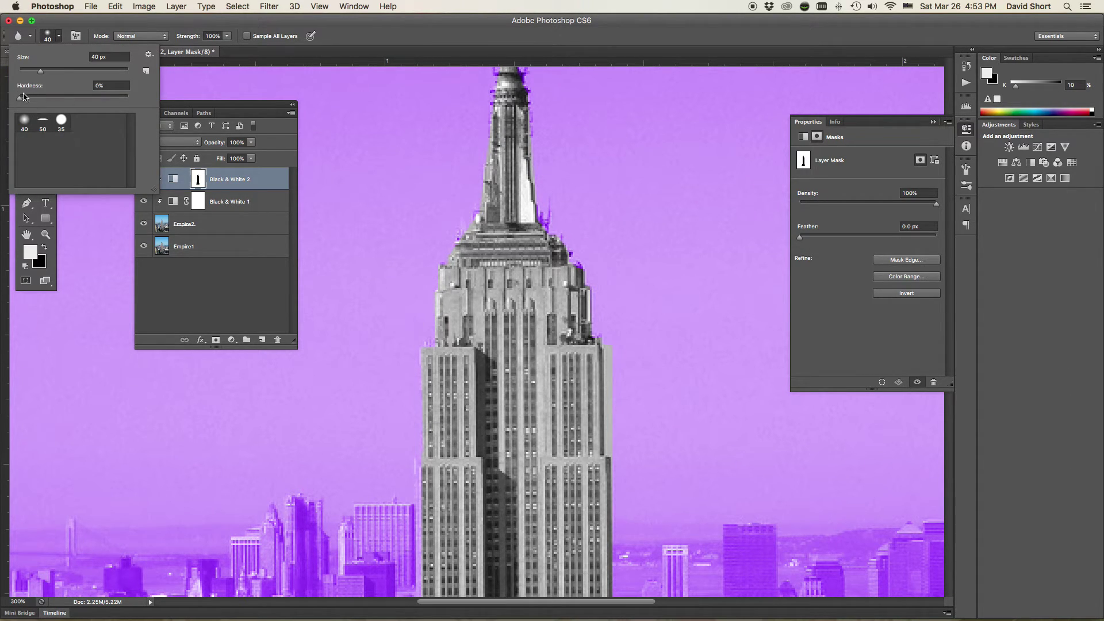
click(59, 36)
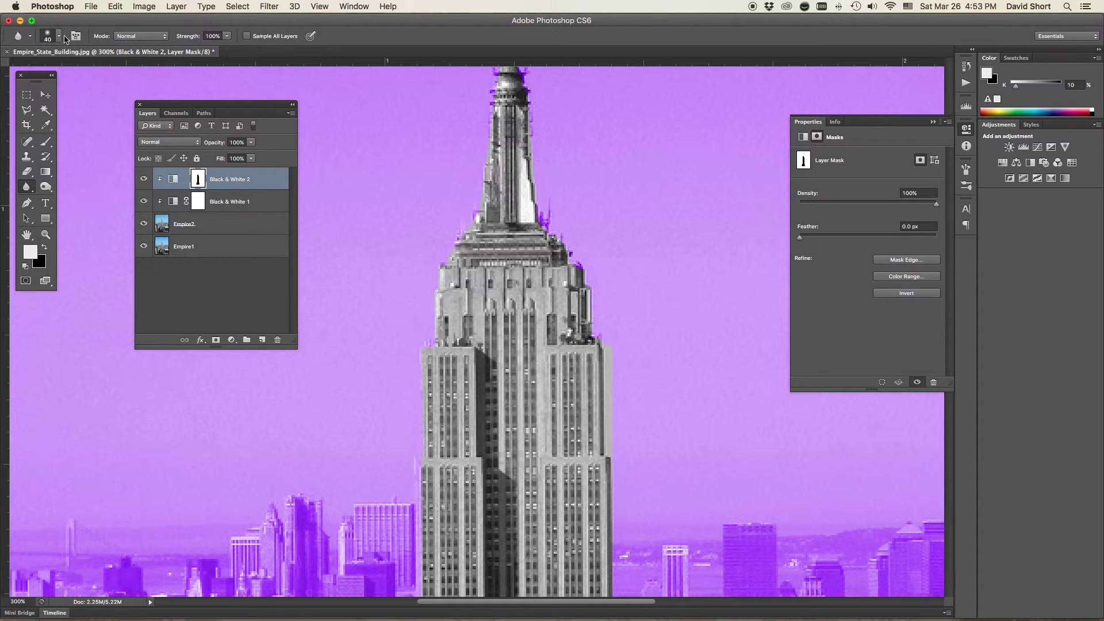
click(59, 38)
drag(20, 101, 18, 102)
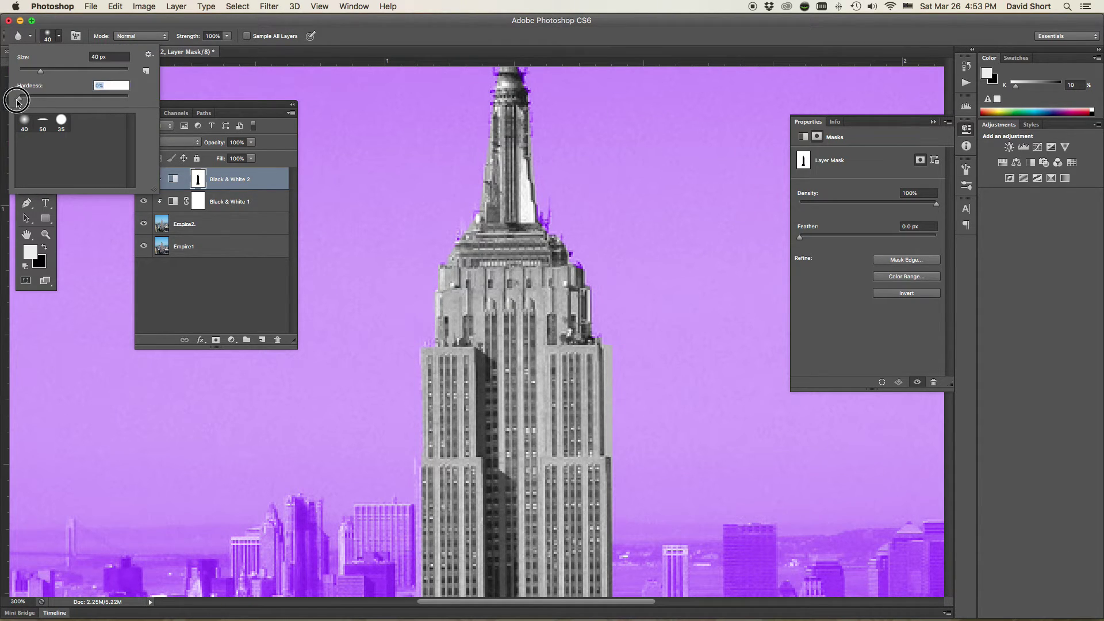
click(60, 36)
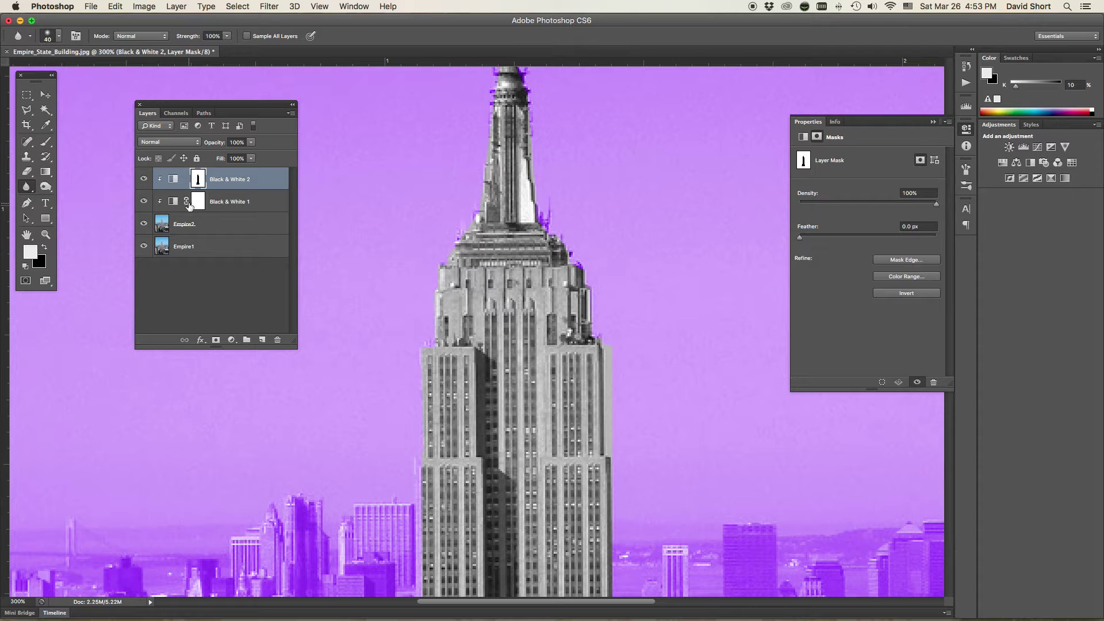
Step: Reduce the Blur brush to 20 px and soften the mask edge along the tower's left shoulder and crown
key(bracketleft)
key(bracketleft)
key(bracketleft)
key(bracketleft)
click(439, 346)
click(413, 347)
click(422, 407)
click(426, 349)
click(447, 249)
click(460, 239)
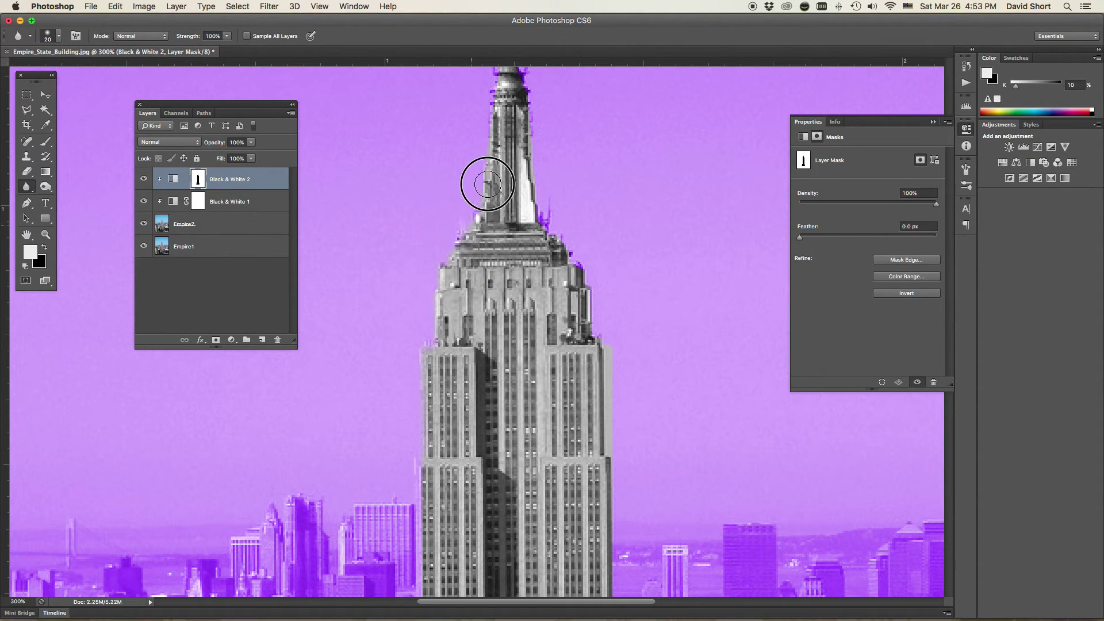
Step: Soften the mask edge along the right side of the tower's crown and upper shoulder with the Blur tool
click(540, 215)
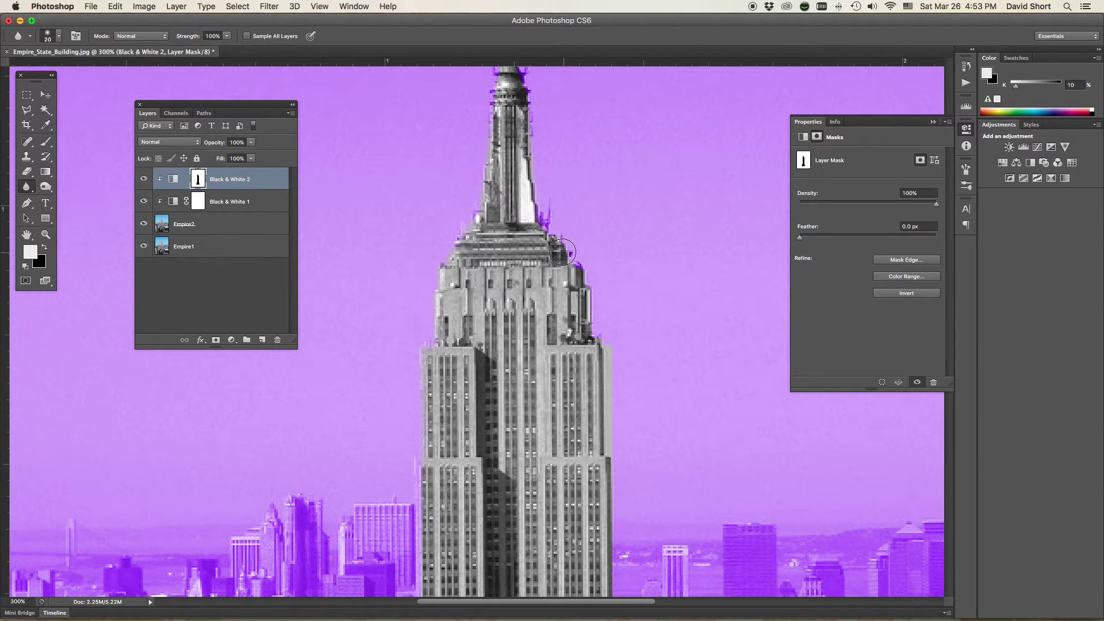
click(603, 298)
click(606, 374)
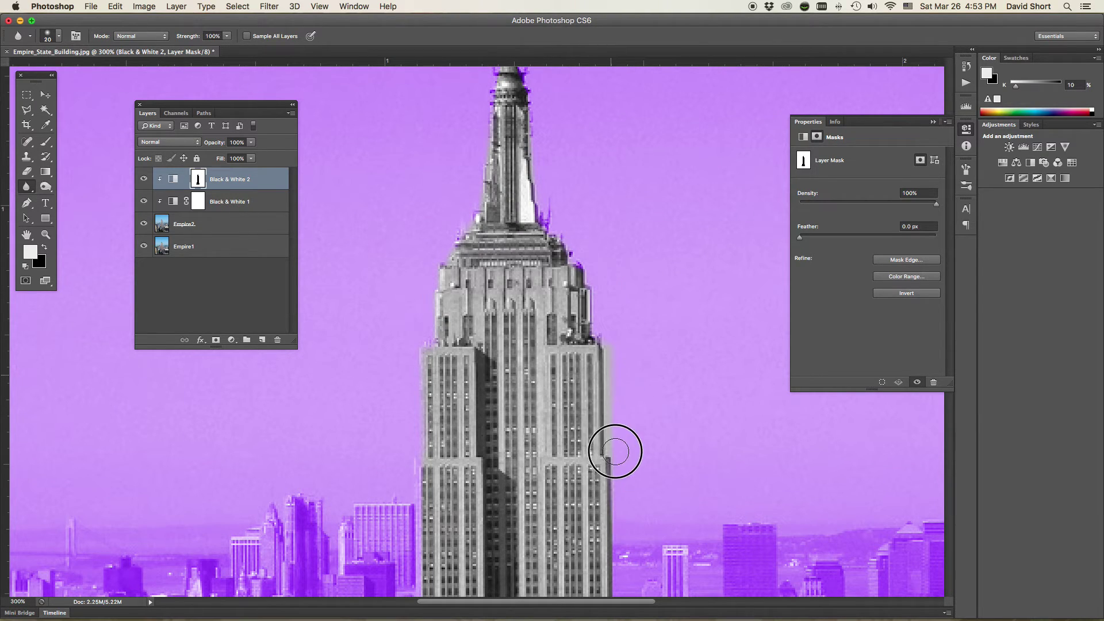
click(581, 454)
drag(581, 454, 543, 210)
Step: Blur the mask edge down the right side of the building's main shaft
drag(545, 276, 547, 300)
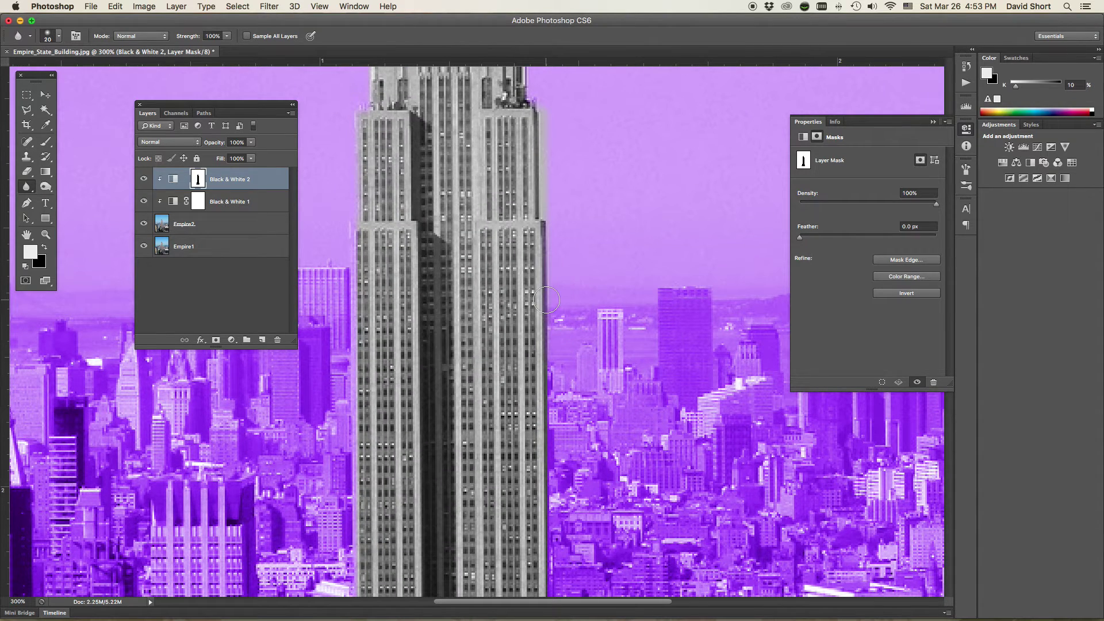
drag(538, 343, 520, 234)
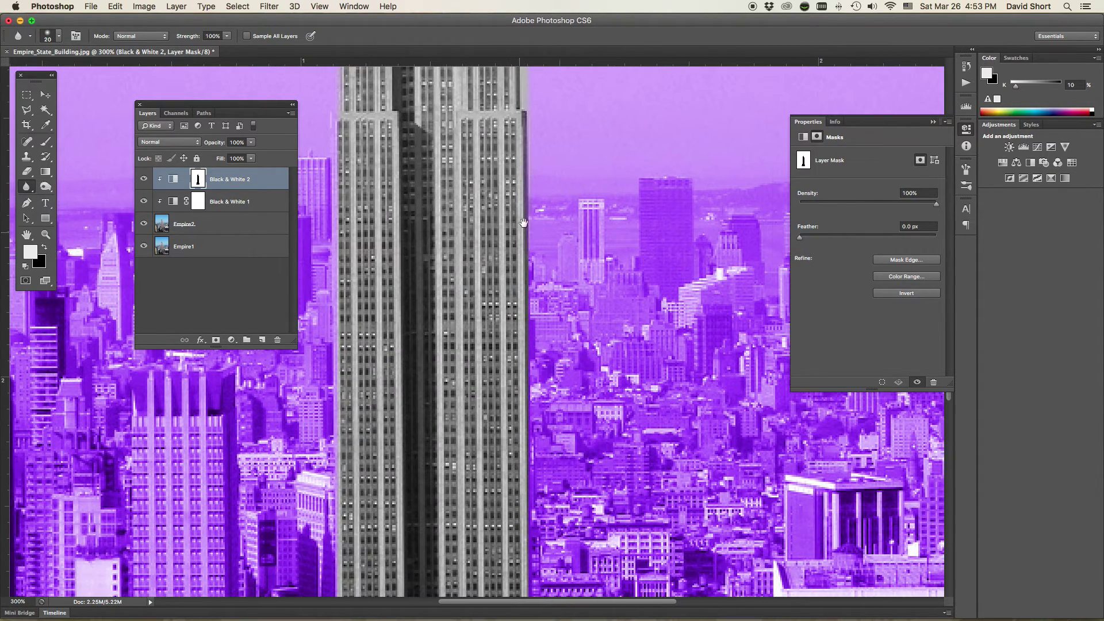
click(525, 126)
mouse_move(525, 126)
mouse_down()
mouse_move(515, 269)
mouse_move(527, 264)
mouse_move(535, 528)
mouse_move(540, 346)
mouse_move(524, 276)
mouse_move(527, 420)
mouse_up()
scroll(518, 402, down, 5)
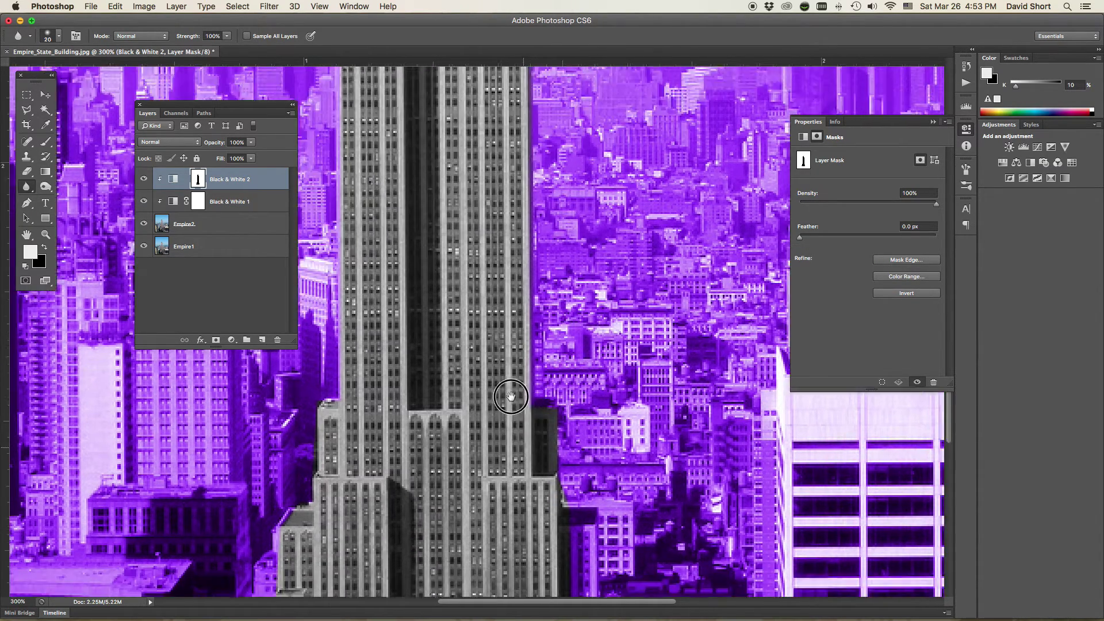
Step: Blur the mask edges around the building's base, covering the right setbacks, bottom edge and lower left corner
mouse_move(504, 304)
mouse_down()
mouse_move(529, 314)
mouse_move(509, 318)
mouse_move(538, 318)
mouse_move(544, 438)
mouse_move(538, 430)
mouse_move(564, 426)
mouse_move(505, 460)
mouse_up()
scroll(505, 461, down, 5)
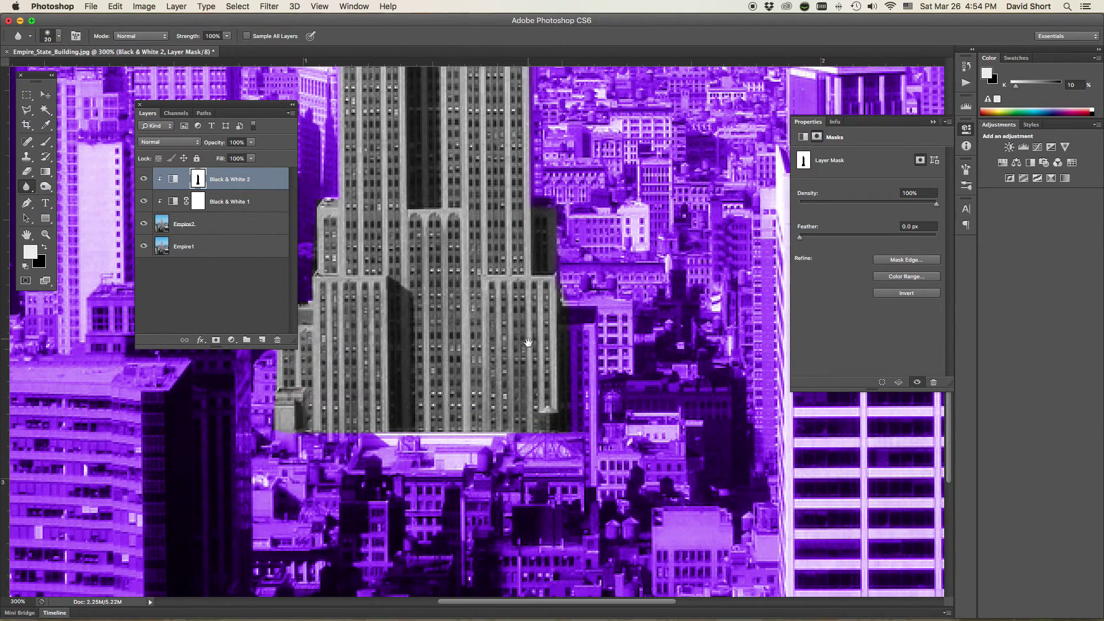
mouse_move(562, 431)
mouse_down()
mouse_move(573, 401)
mouse_move(573, 431)
mouse_up()
drag(417, 405, 667, 440)
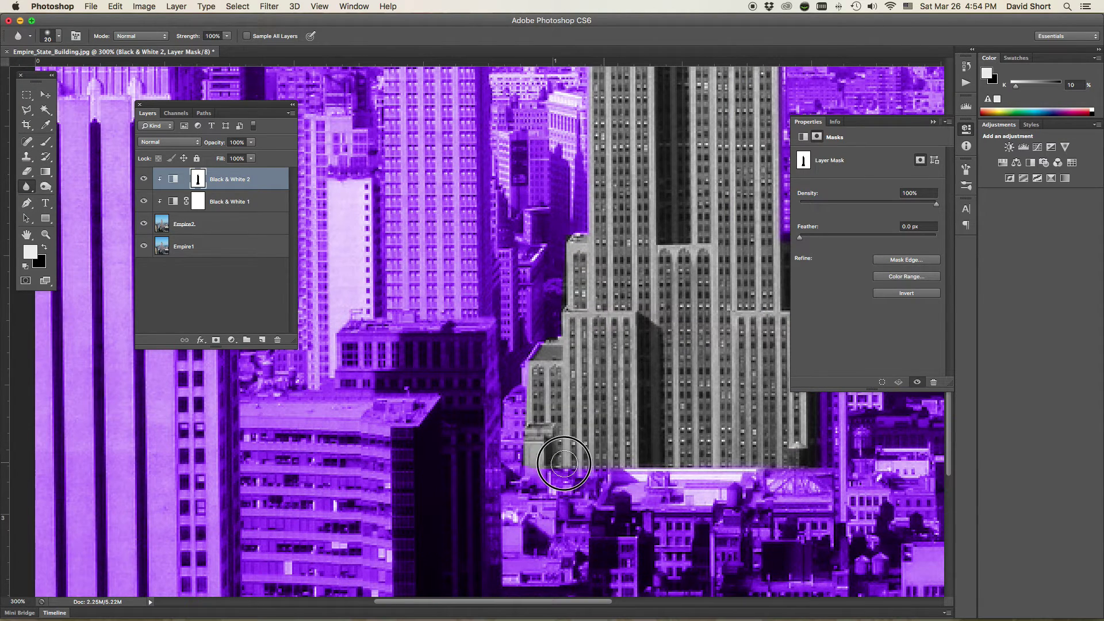
mouse_move(534, 460)
mouse_down()
mouse_move(521, 396)
mouse_move(528, 348)
mouse_move(527, 363)
mouse_move(546, 344)
mouse_move(492, 537)
mouse_move(498, 435)
mouse_up()
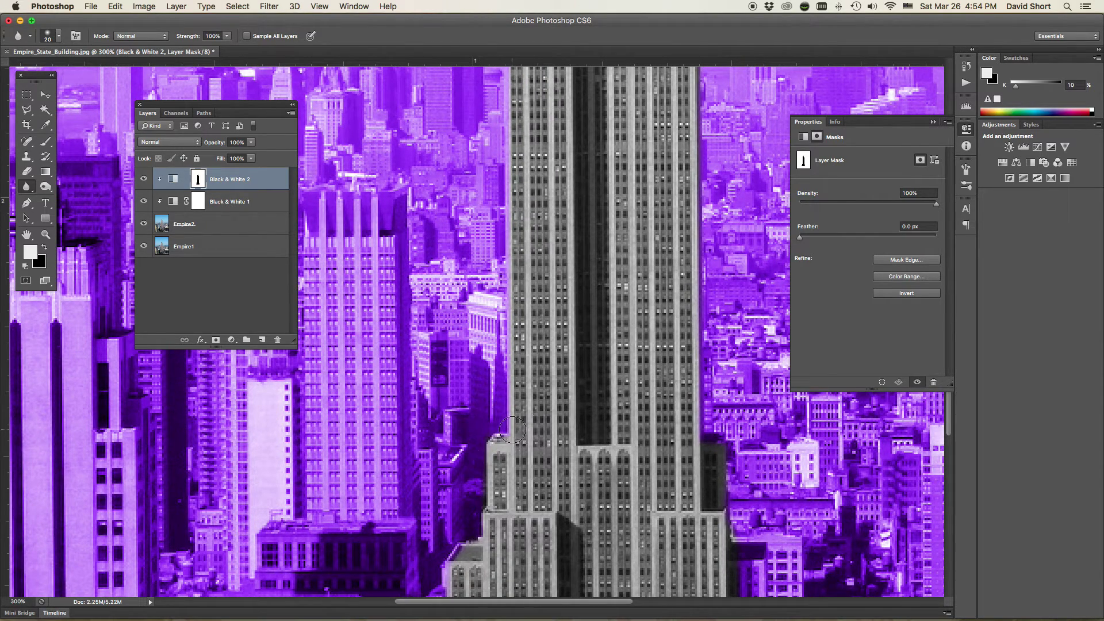
Step: Blur the mask edge up the left side of the building's main shaft
drag(556, 380, 555, 422)
drag(504, 511, 500, 218)
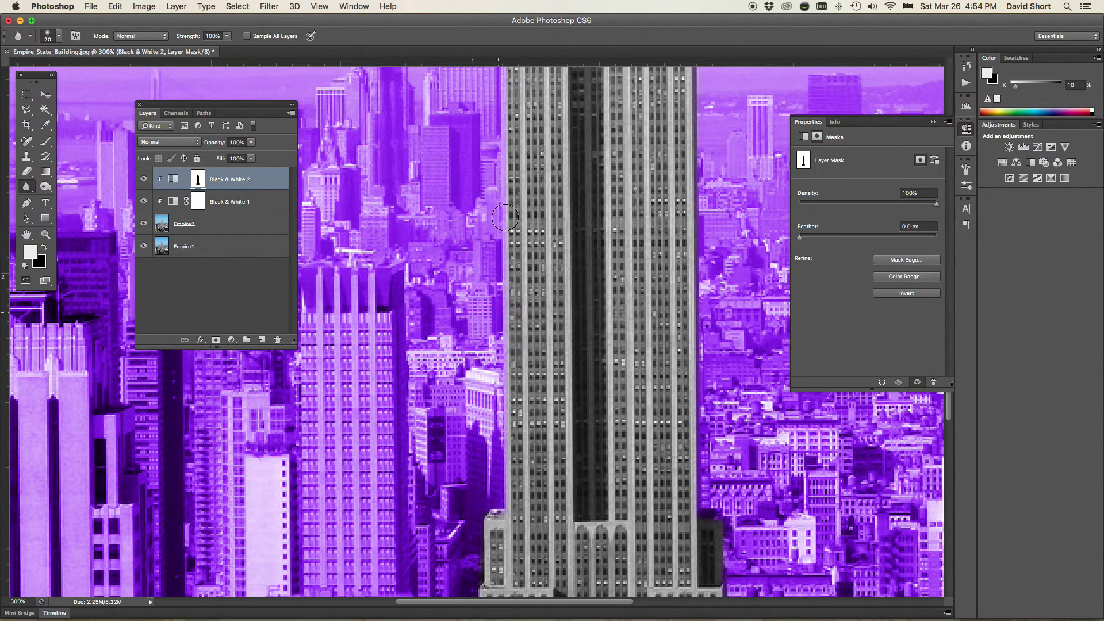
drag(540, 169, 551, 352)
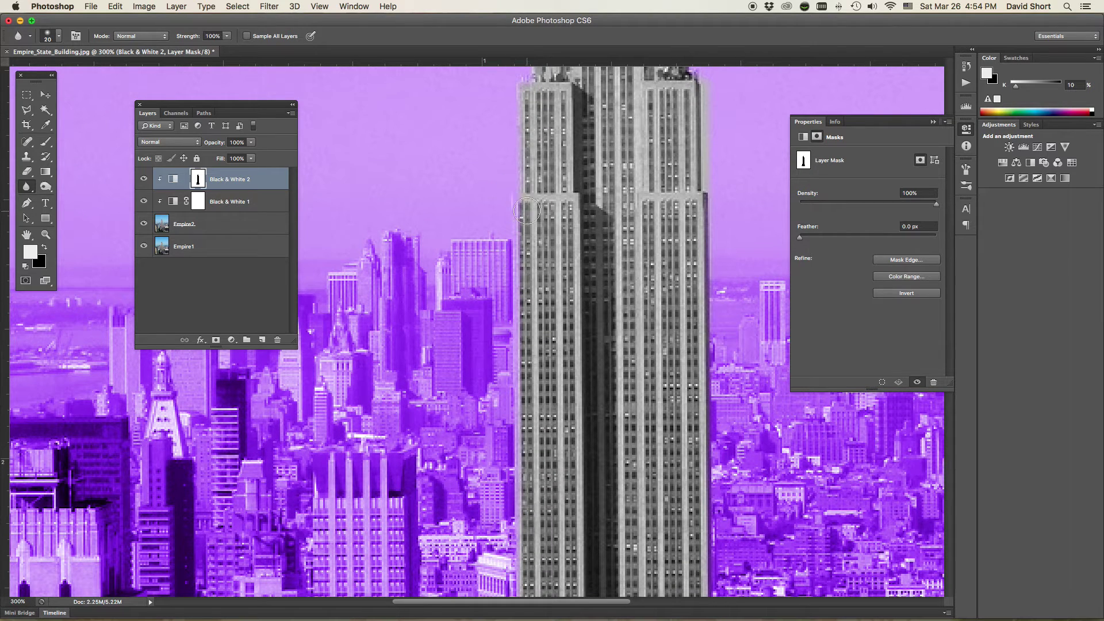
drag(520, 198, 529, 336)
drag(563, 190, 539, 311)
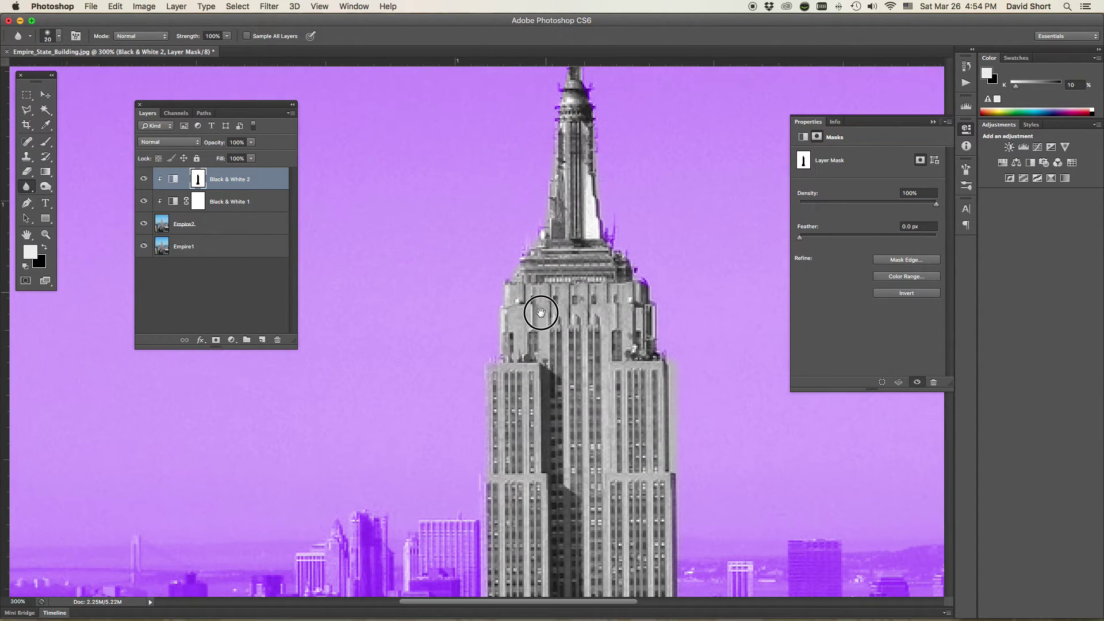
Step: Soften the mask edges around the upper crown and along the spire with the Blur tool
mouse_move(499, 355)
mouse_down()
mouse_move(507, 282)
mouse_move(546, 229)
mouse_move(553, 136)
mouse_move(552, 271)
mouse_up()
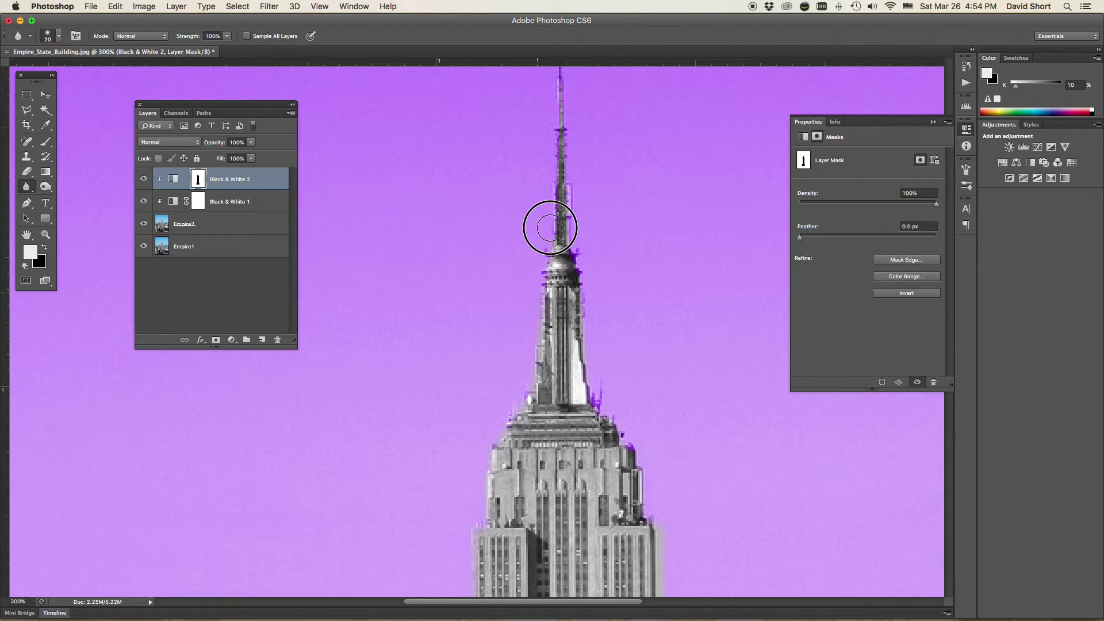
scroll(563, 364, up, 5)
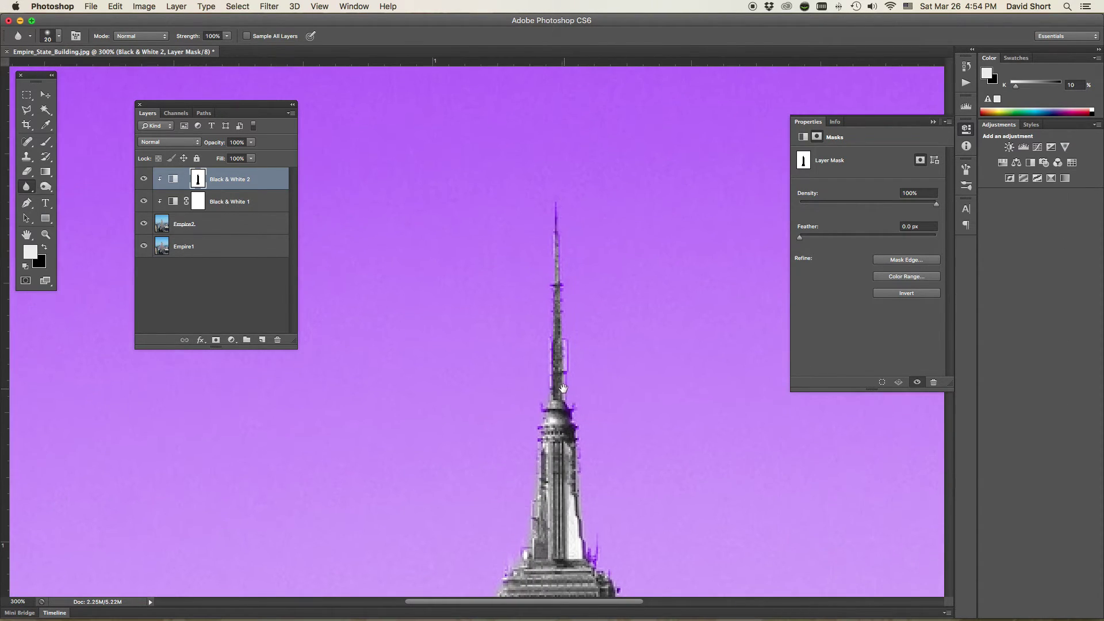
drag(554, 372, 552, 206)
key(super+0)
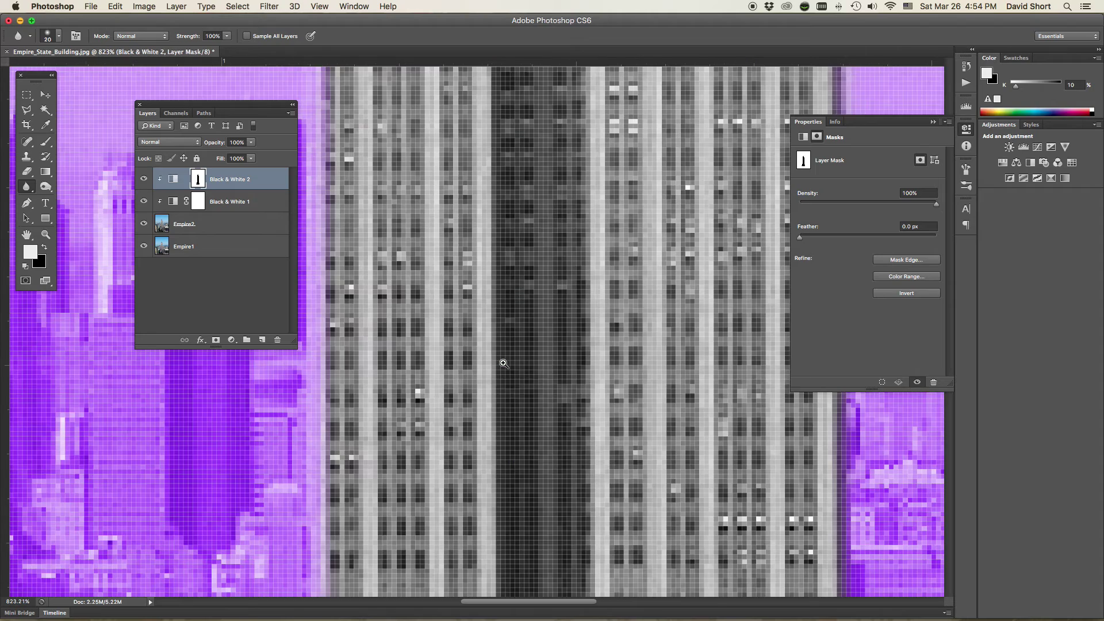
drag(493, 354, 530, 364)
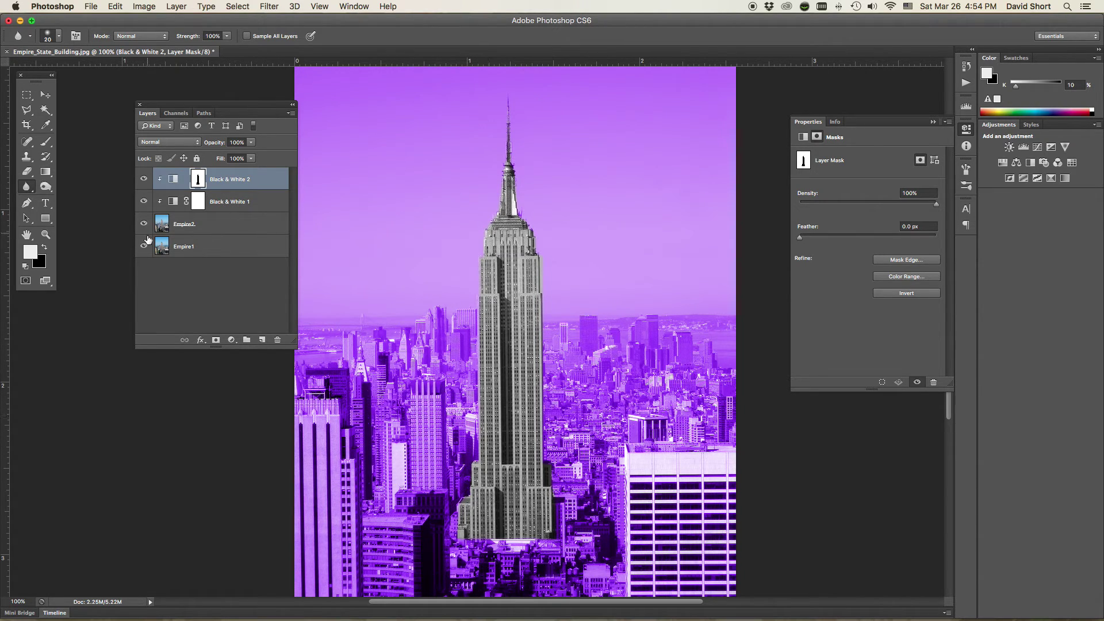
Step: Unlink the Black & White 1 layer mask from its adjustment and make the mask active for editing
drag(244, 109, 210, 105)
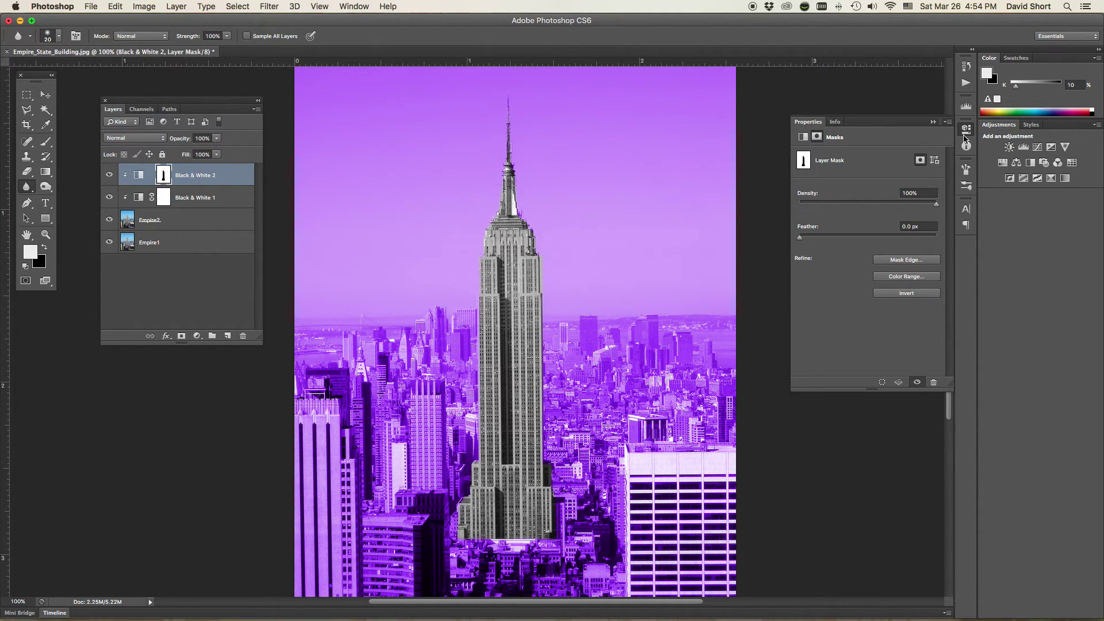
click(213, 201)
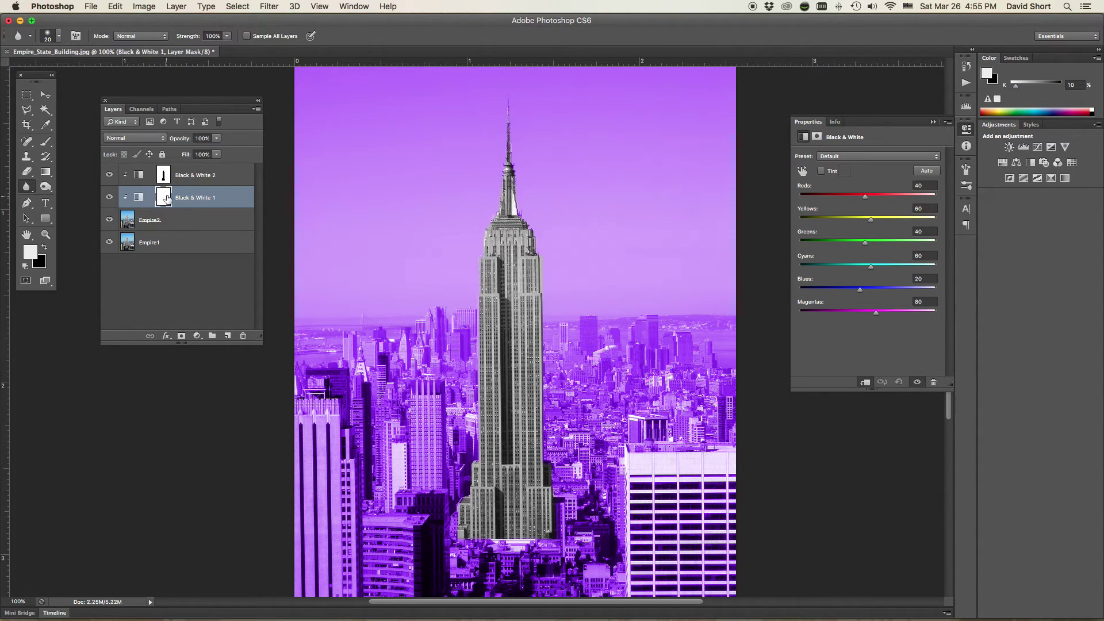
click(140, 199)
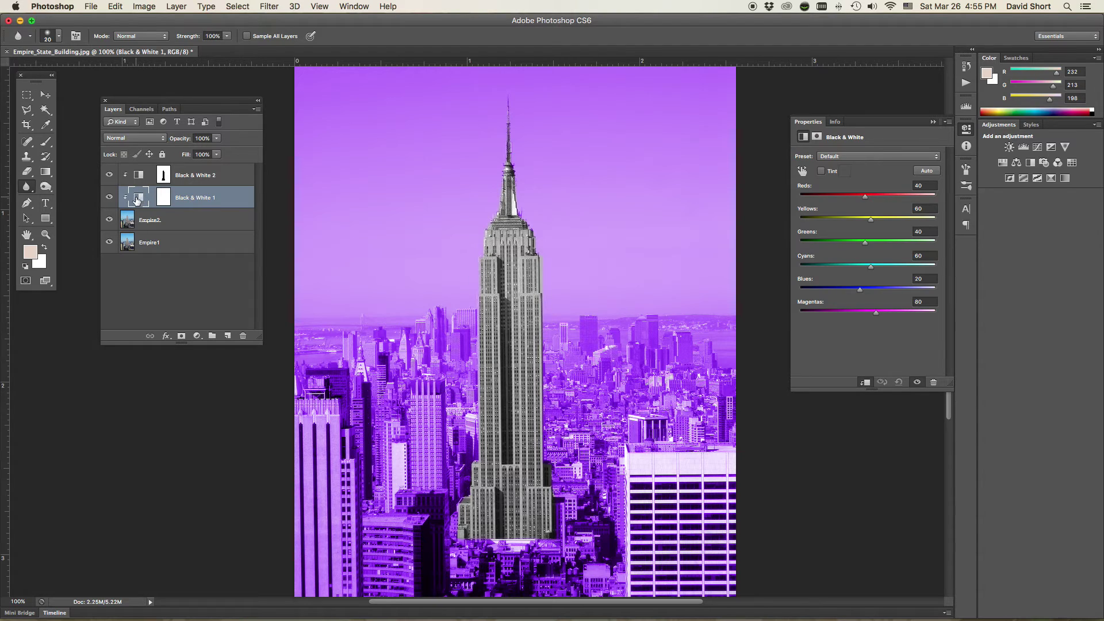
click(163, 198)
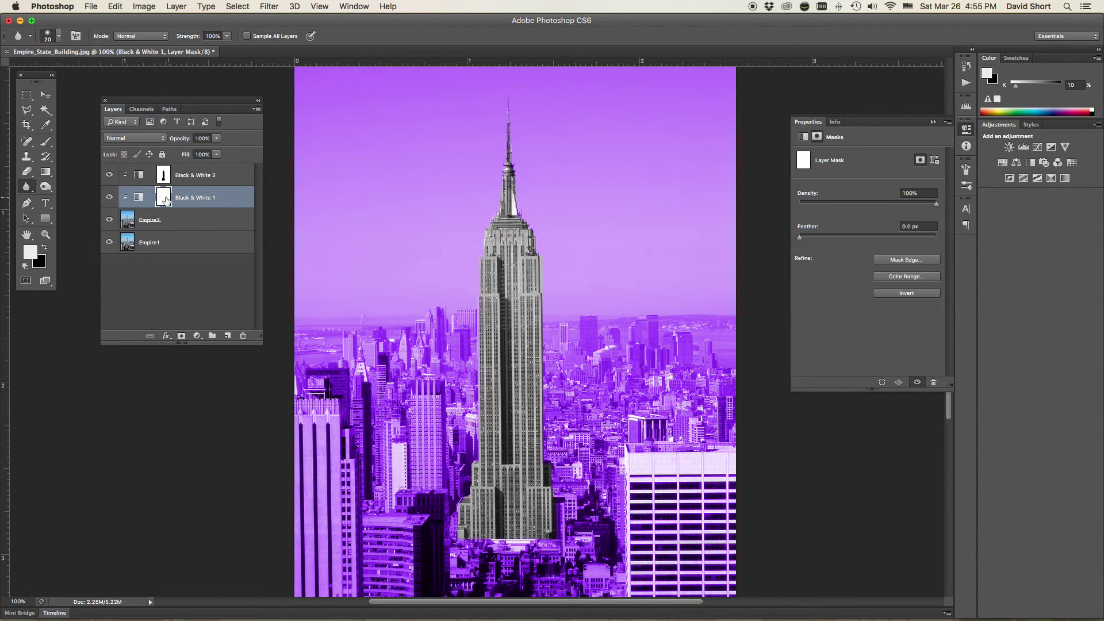
Step: Select a full-width horizontal band across the middle of the image and clear it to black on the Black & White 1 mask
click(26, 94)
drag(280, 271, 784, 412)
key(BackSpace)
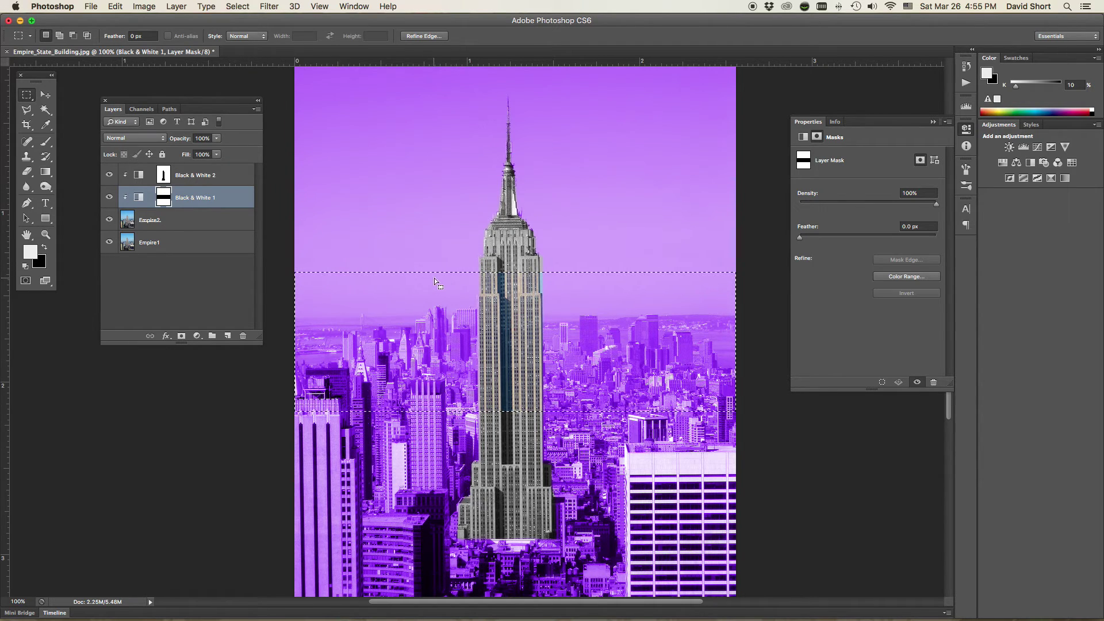
Step: Clear the same horizontal band on the Black & White 2 mask and deselect
click(240, 176)
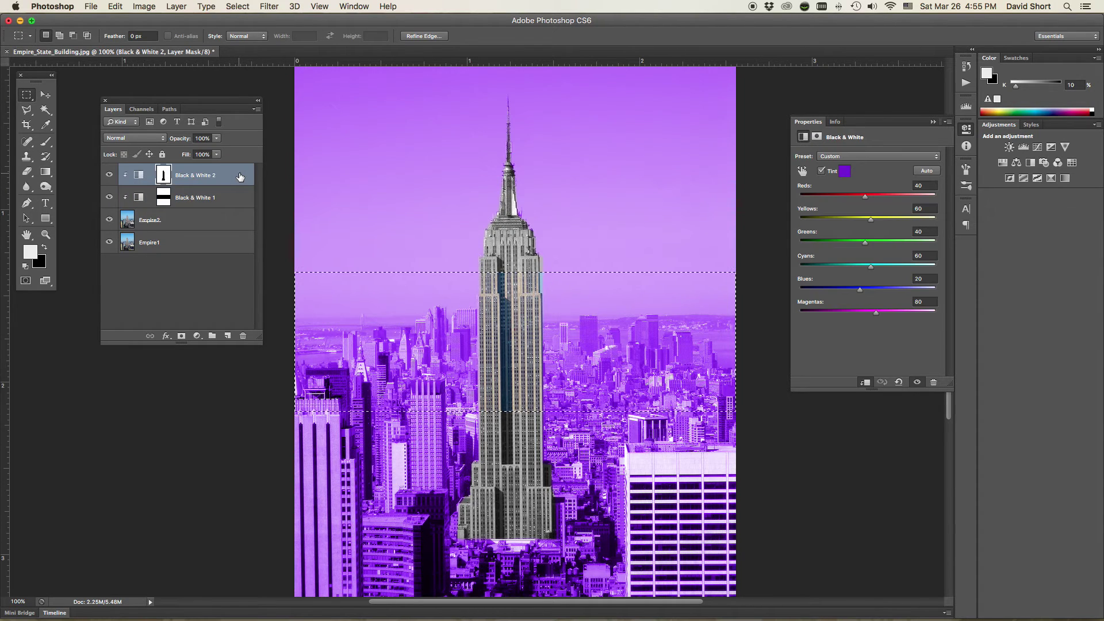
key(BackSpace)
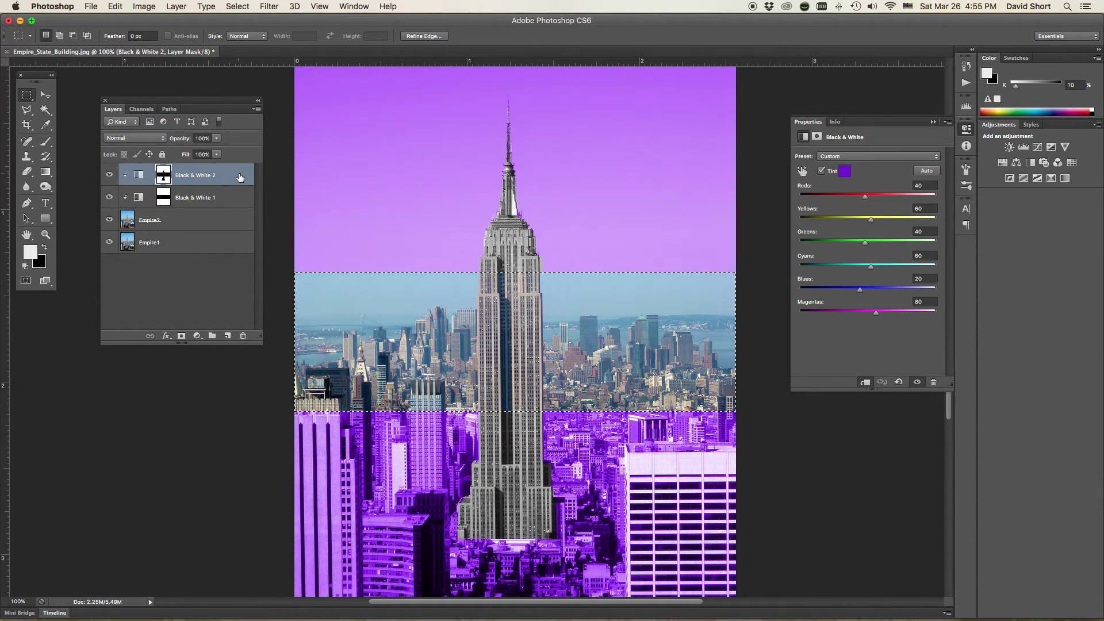
key(super+d)
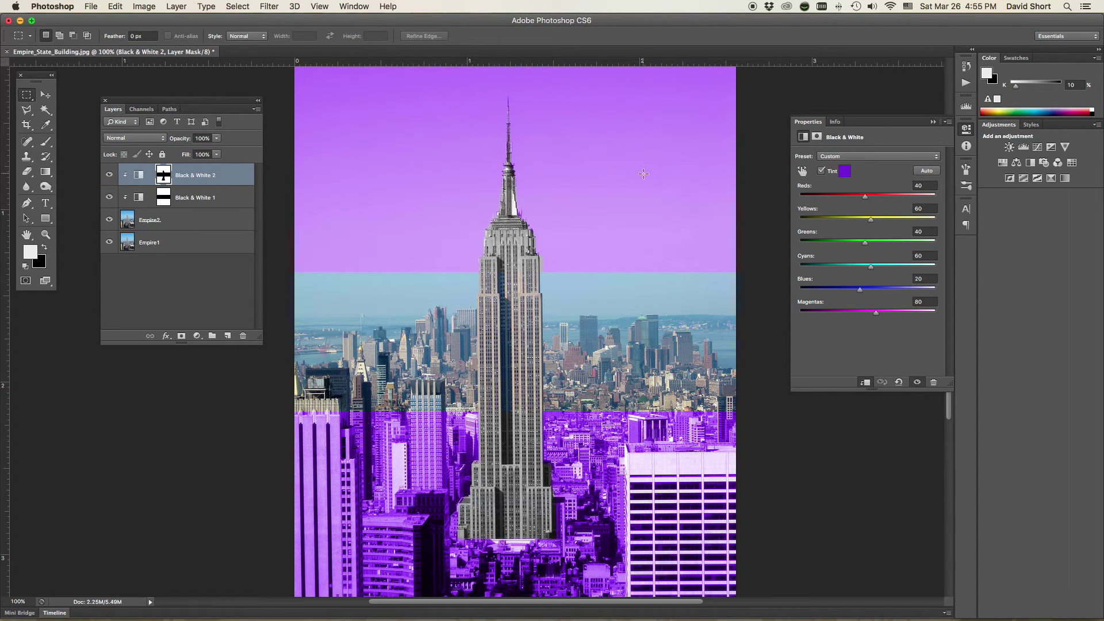
Step: Step back through the document history to the Unlink Mask state, removing the band from both masks
click(966, 130)
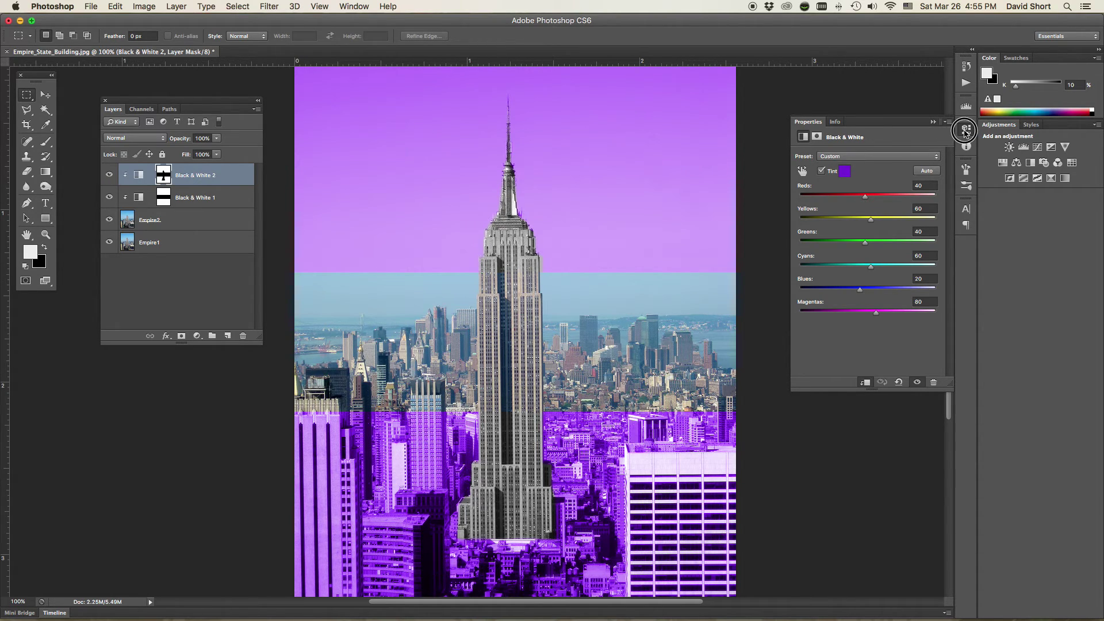
click(965, 66)
click(903, 336)
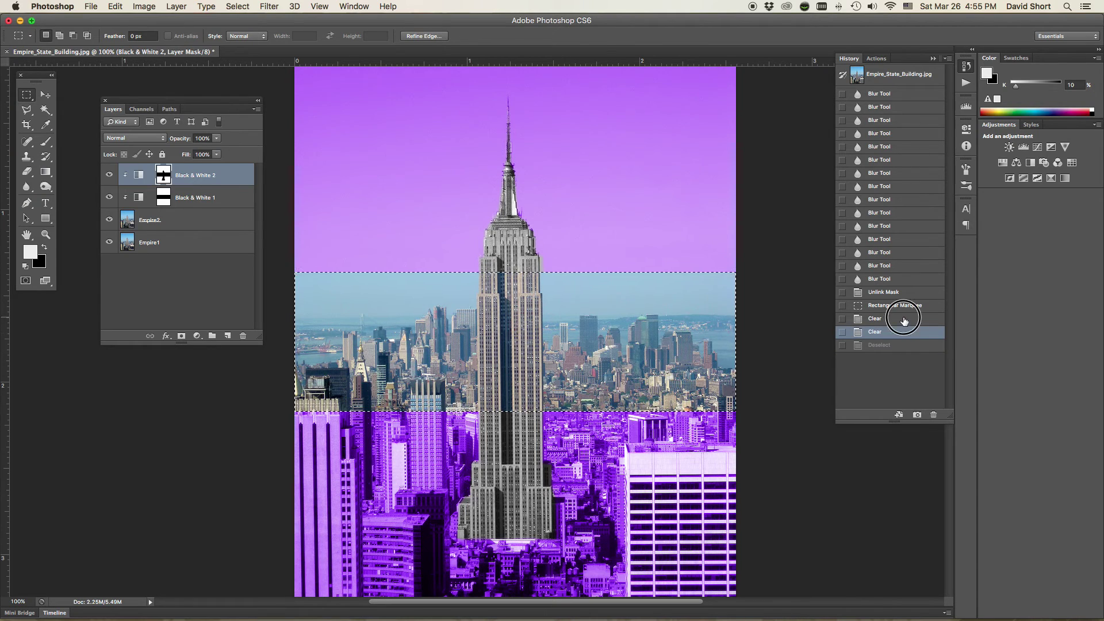
click(904, 319)
click(920, 308)
click(918, 292)
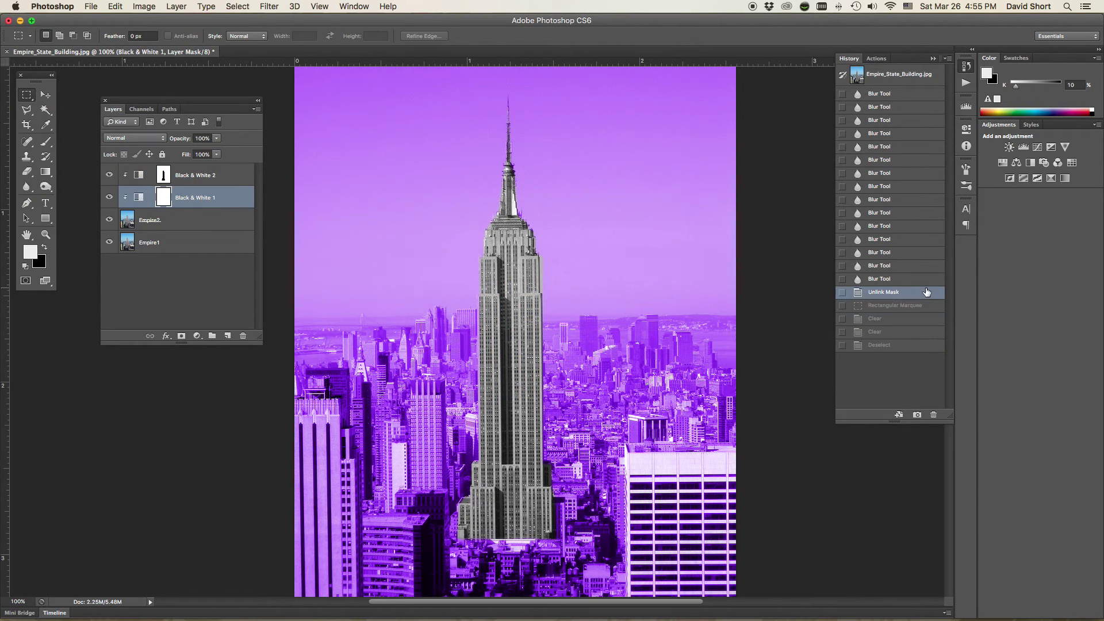
click(966, 66)
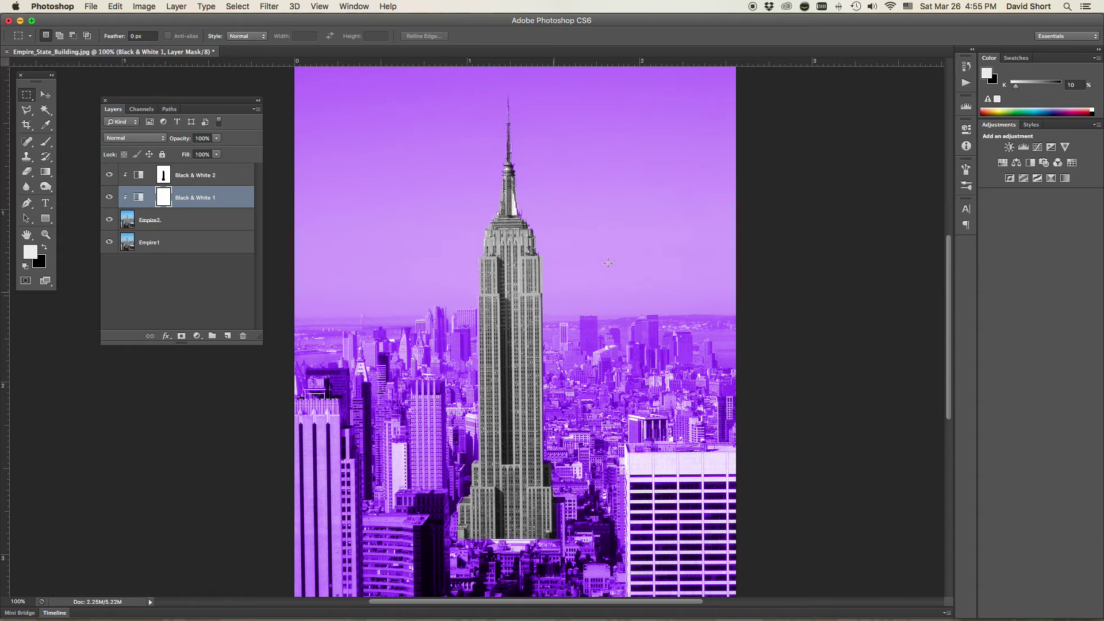
Step: Restore the cleared band on both masks by returning to the Deselect history state
click(966, 66)
click(877, 348)
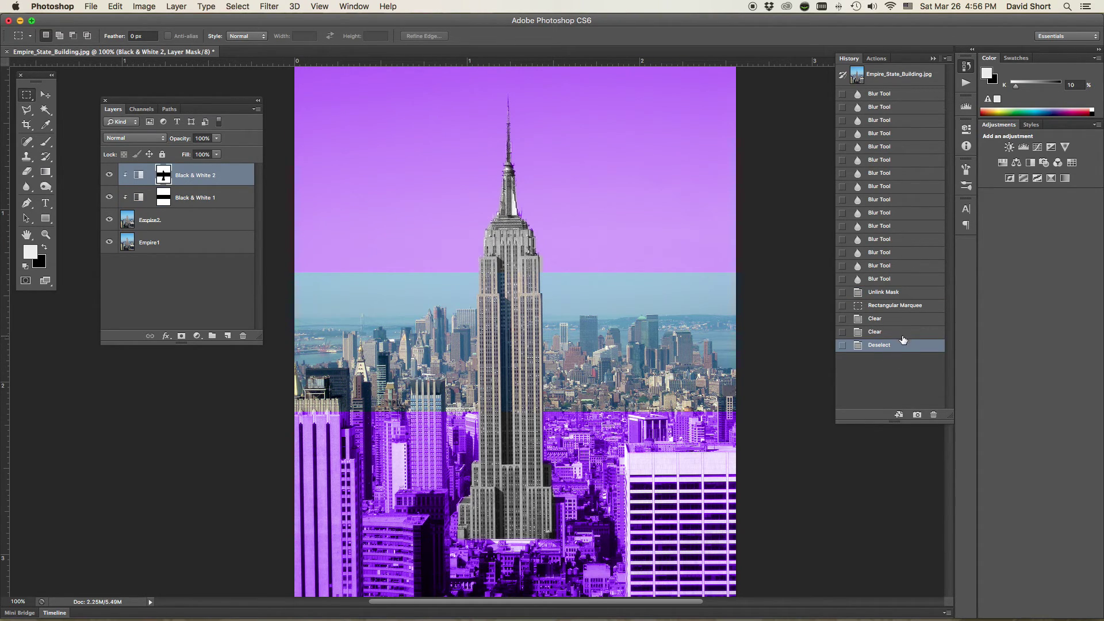
click(966, 66)
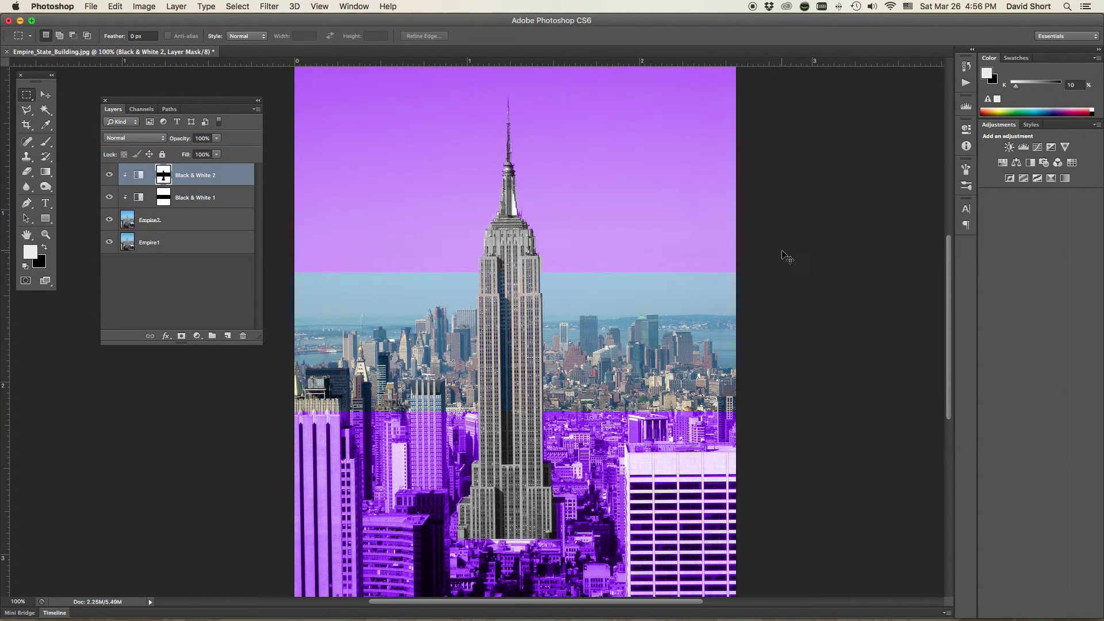
Step: Undo four states back to Unlink Mask and check the current position in the document history
key(super+z)
key(super+alt+z)
key(super+alt+z)
key(super+alt+z)
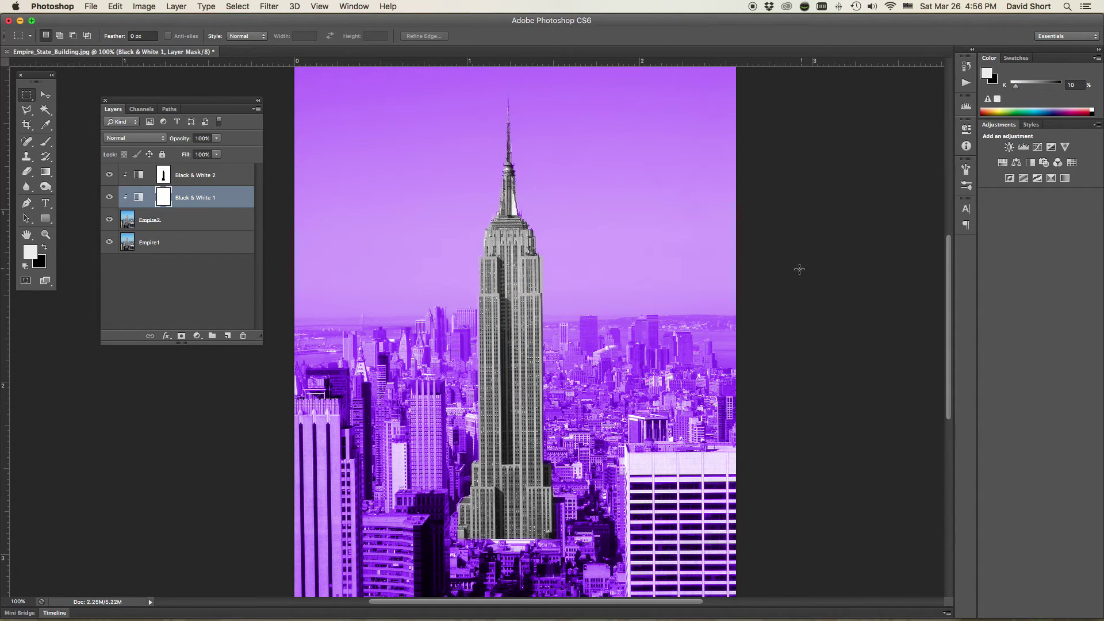
click(966, 67)
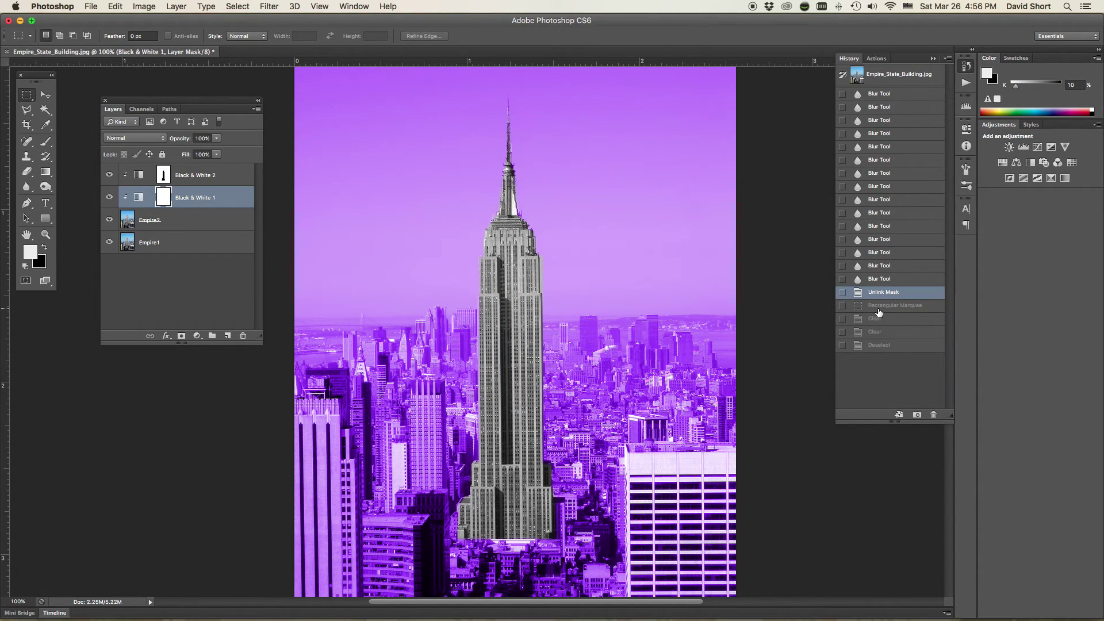
click(966, 66)
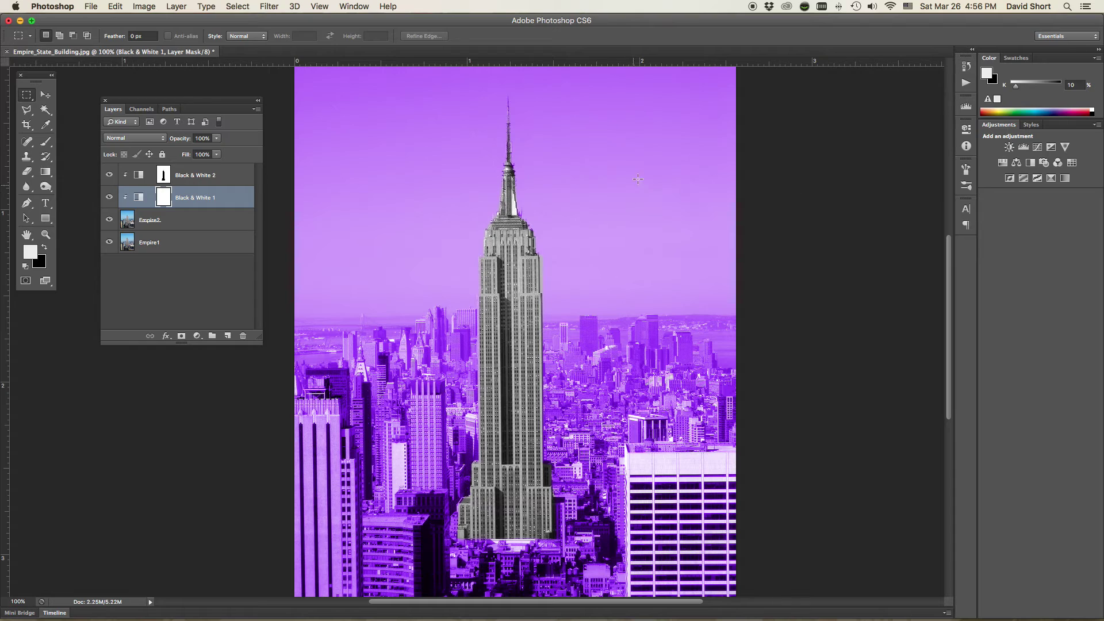
Step: Move the Layers panel clear of the image and fit the whole photo in view
drag(196, 100, 186, 96)
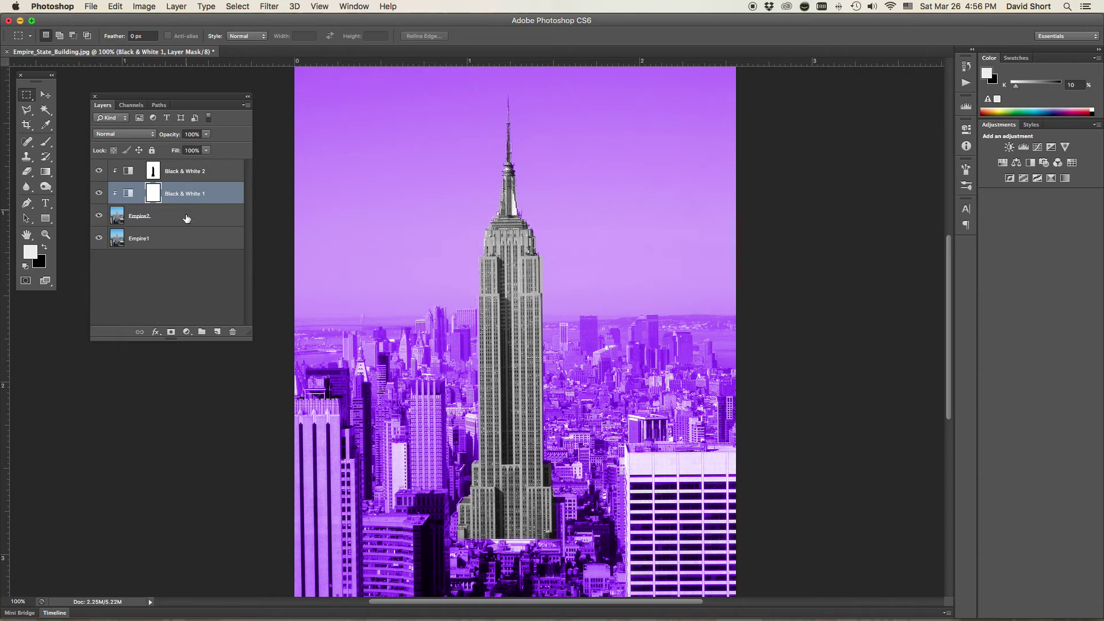
key(super+0)
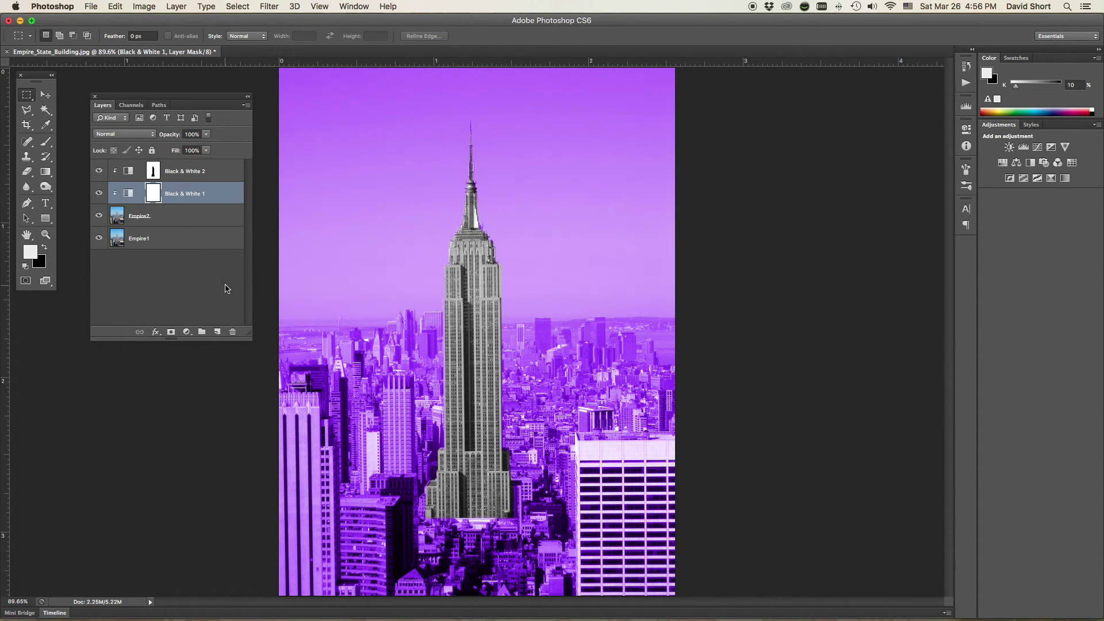
Step: Save the layered document to the Desktop in Photoshop format as Empire_State_Building.psd, with Layers and the embedded color profile kept
key(super+shift+s)
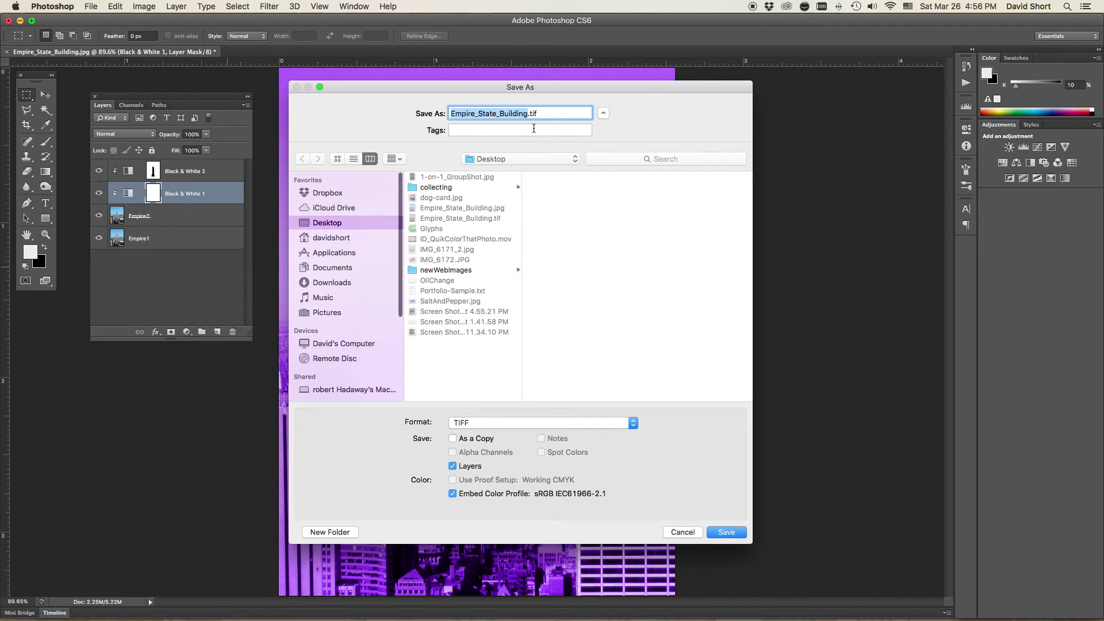
drag(474, 91, 512, 92)
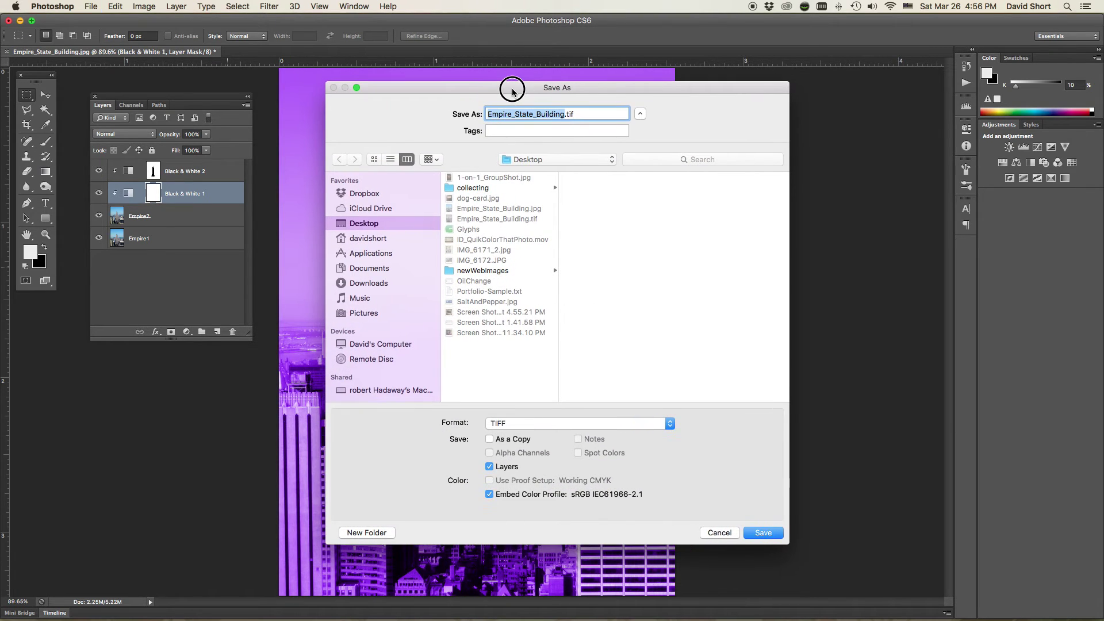
click(578, 425)
click(565, 211)
click(769, 532)
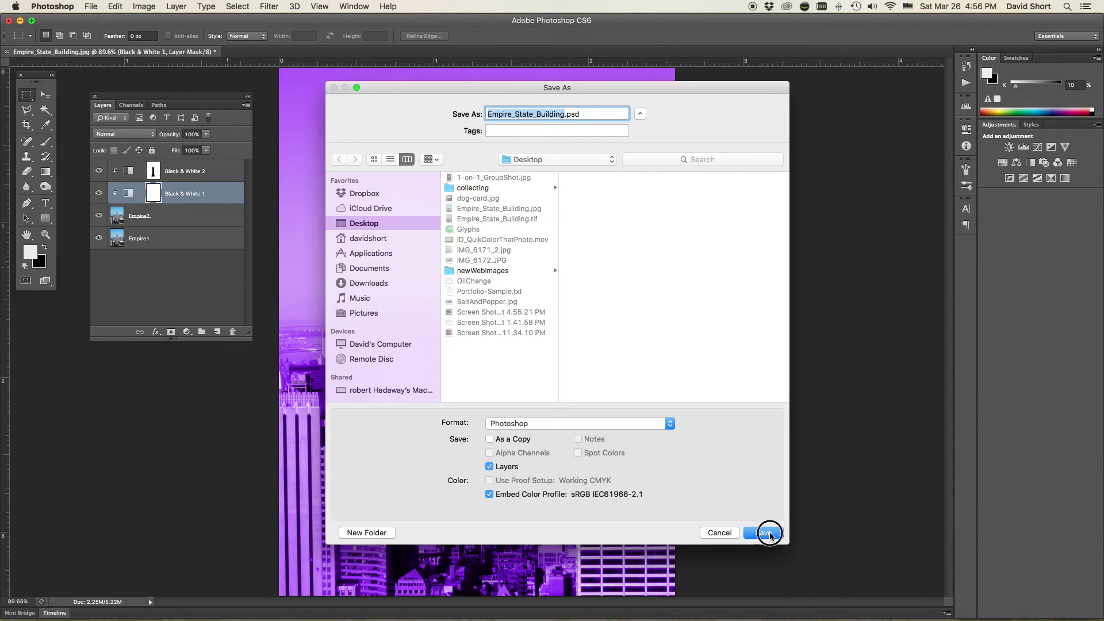
click(680, 304)
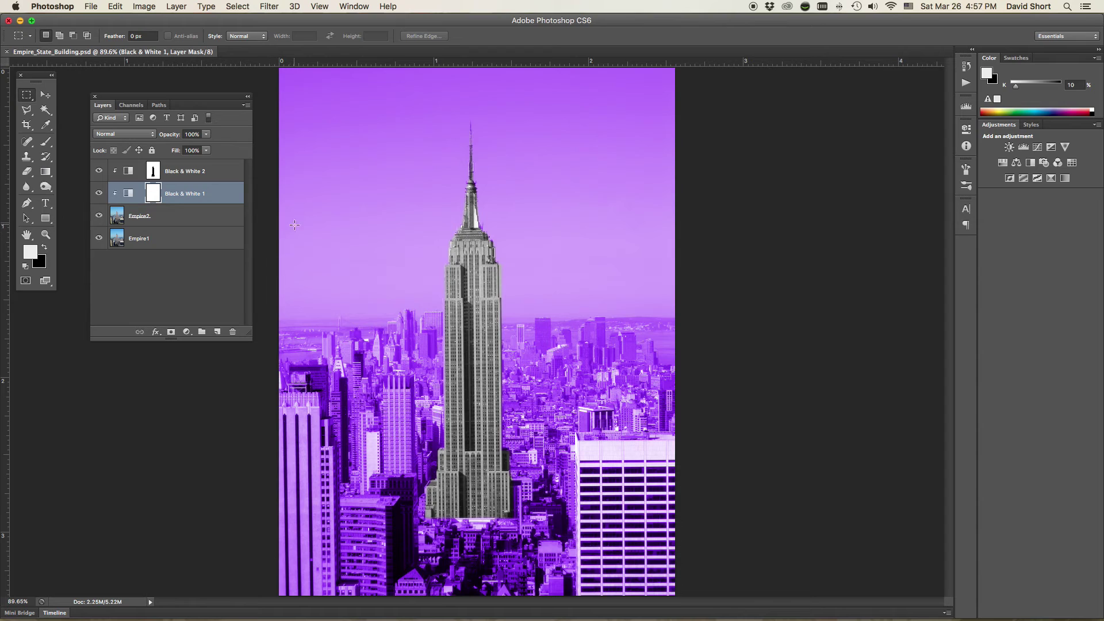
Step: Save a flattened TIFF copy without layers as Empire_State_Building.tif, replacing the existing file and using no image compression
click(90, 5)
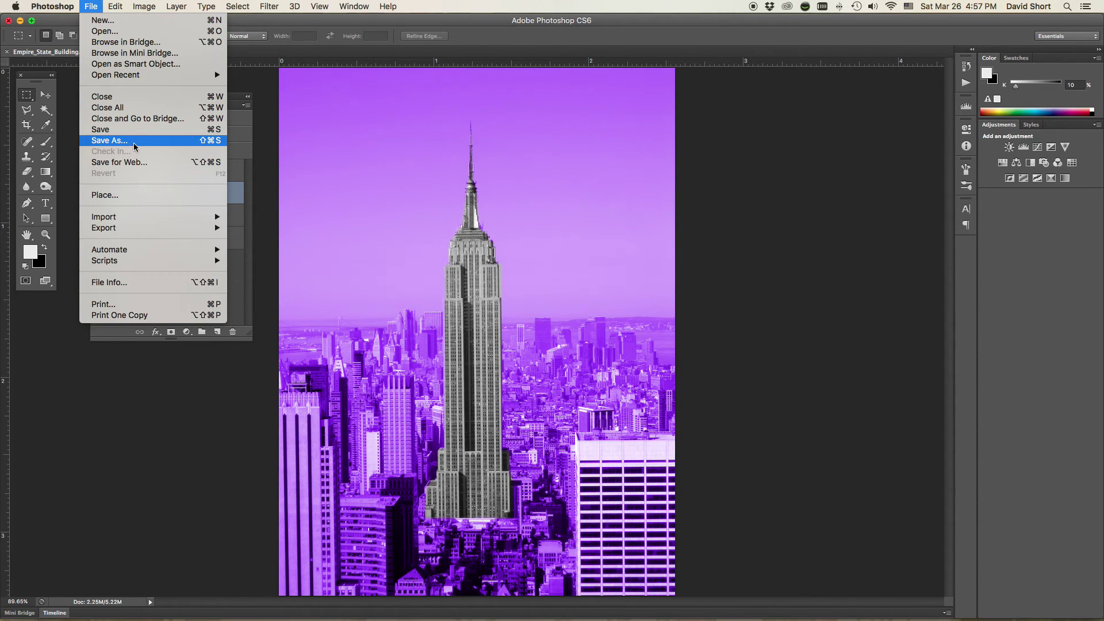
click(178, 144)
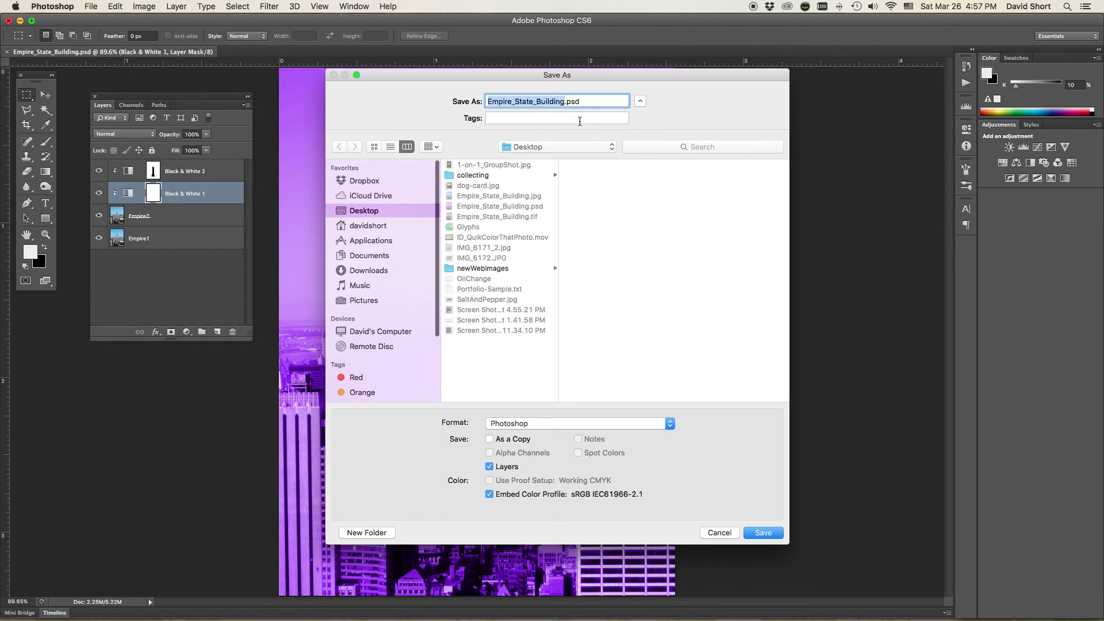
click(574, 405)
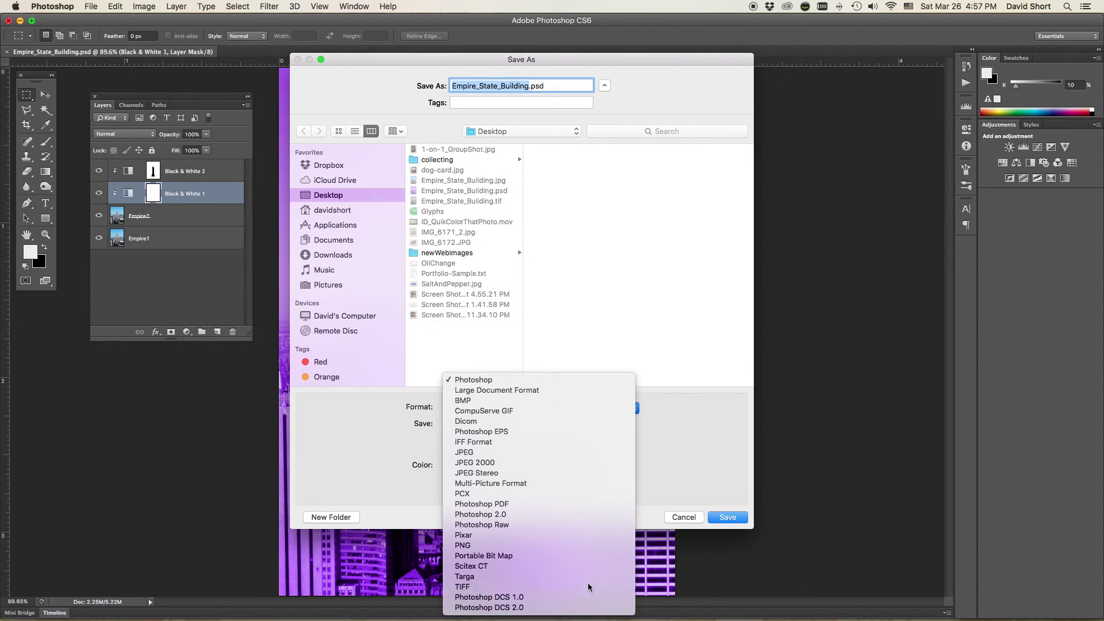
click(588, 586)
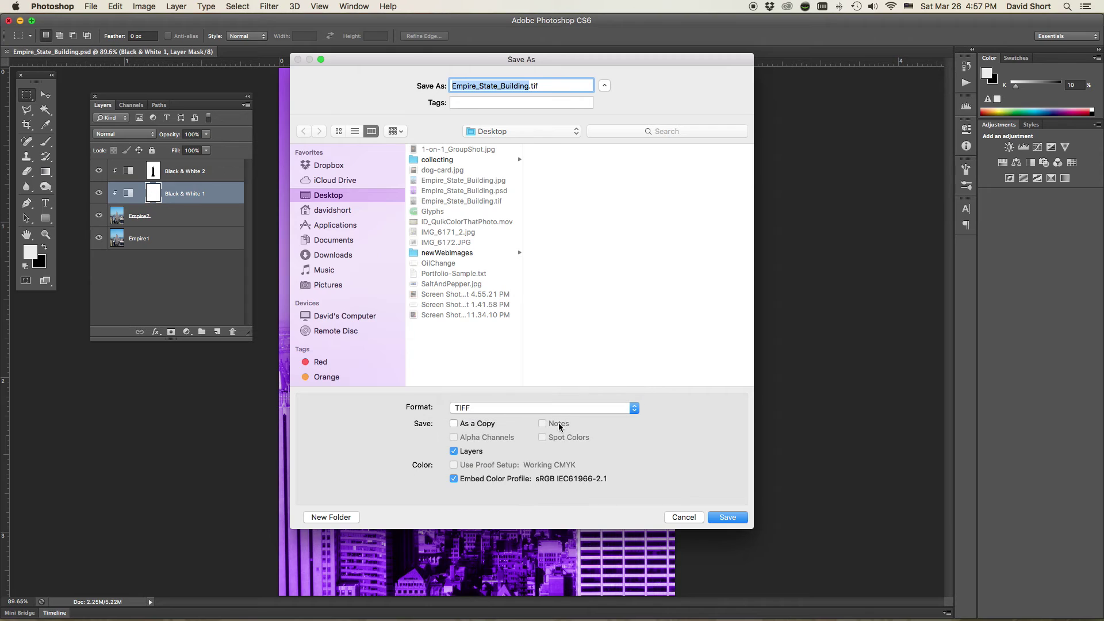
click(454, 452)
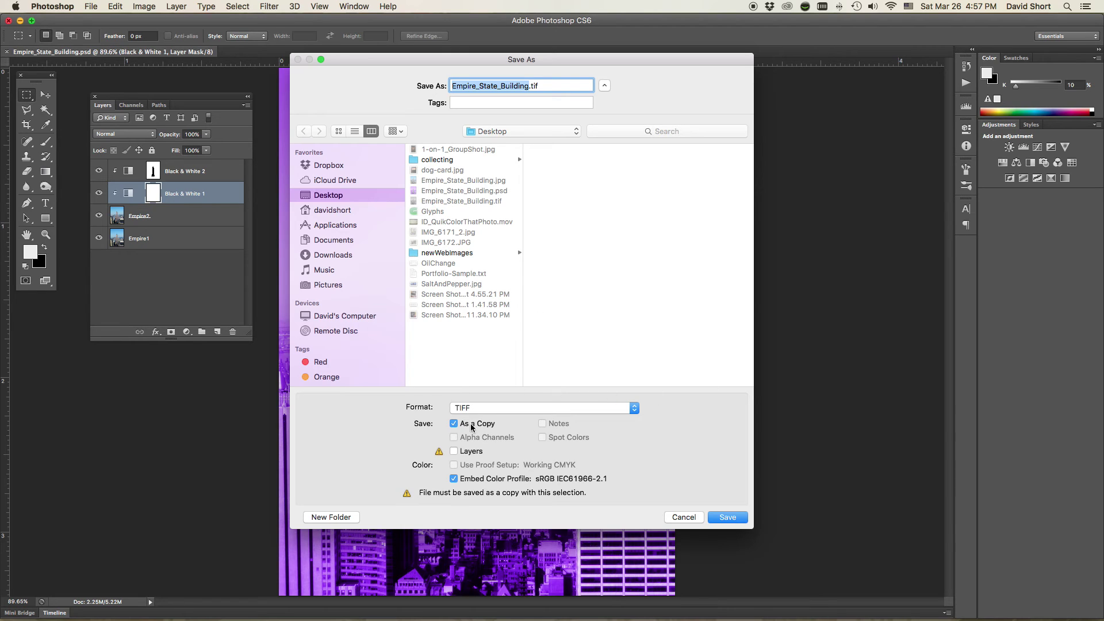
click(727, 517)
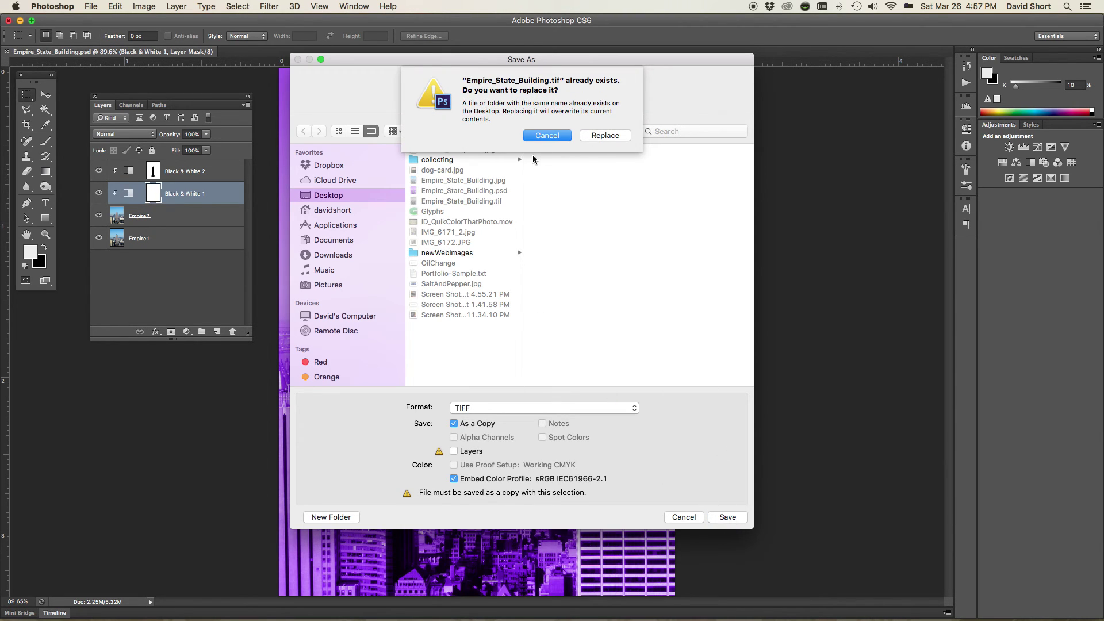
click(603, 135)
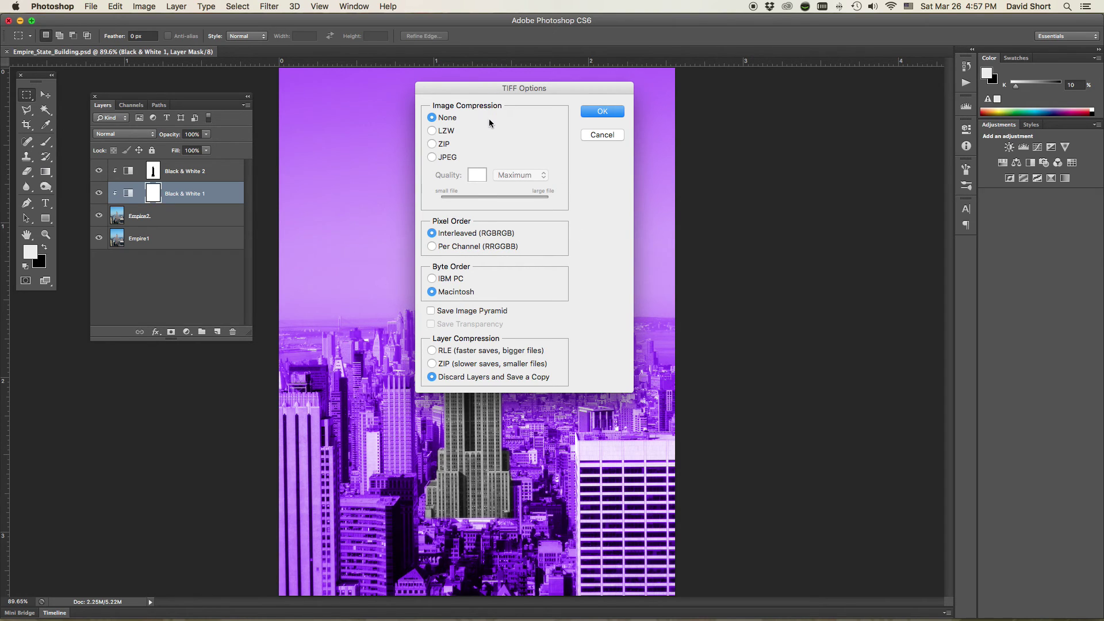
click(603, 111)
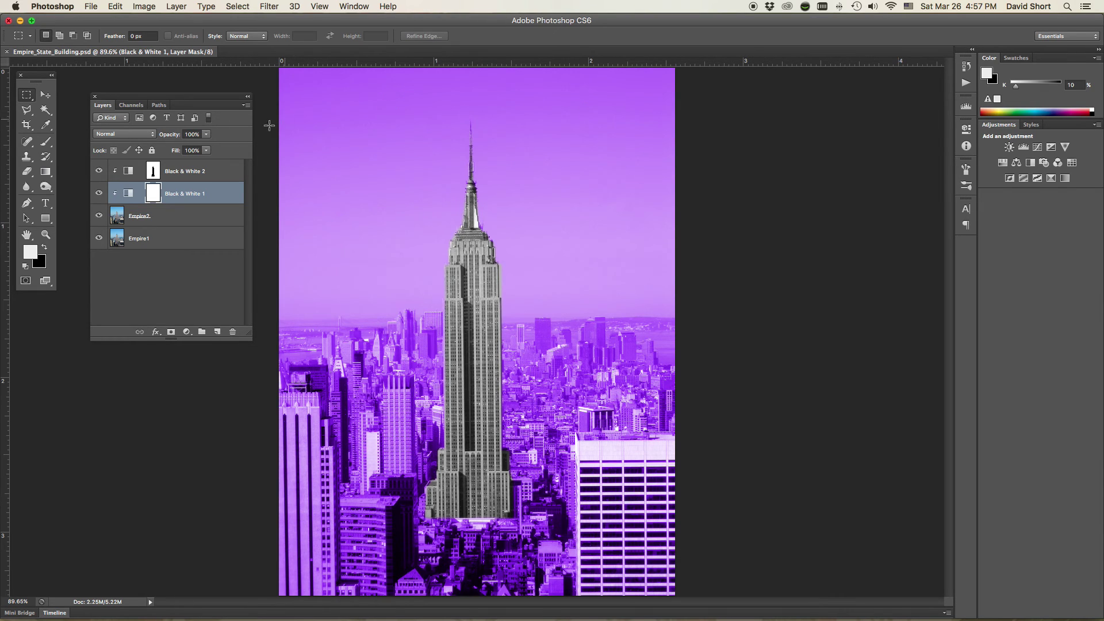
Step: Close the layered PSD and open the flattened Empire_State_Building.tif from the Desktop
click(7, 52)
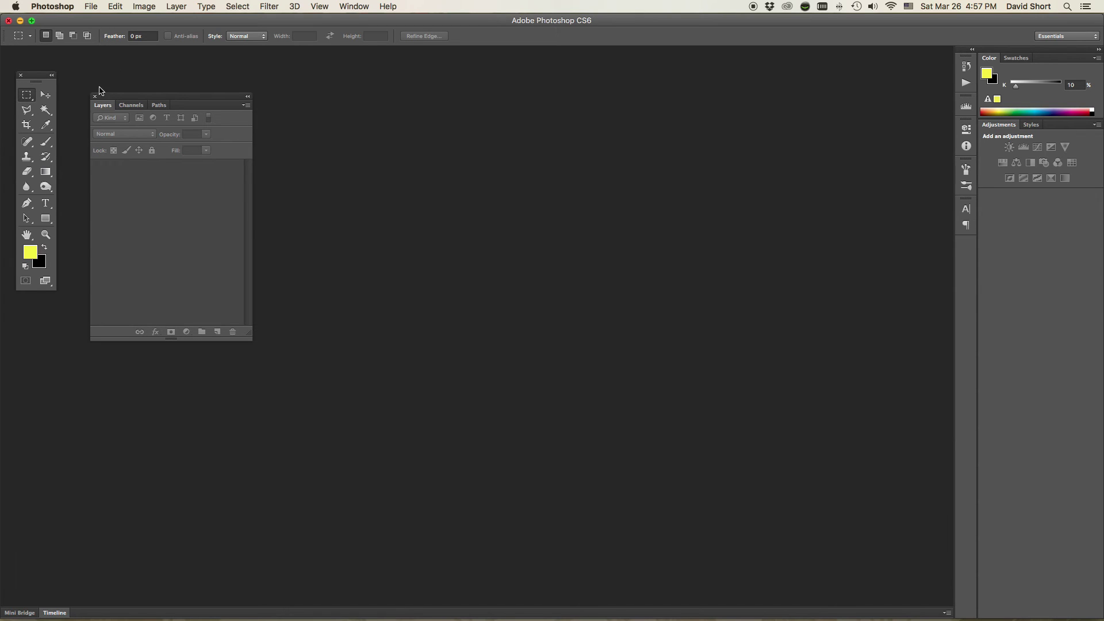
double_click(458, 310)
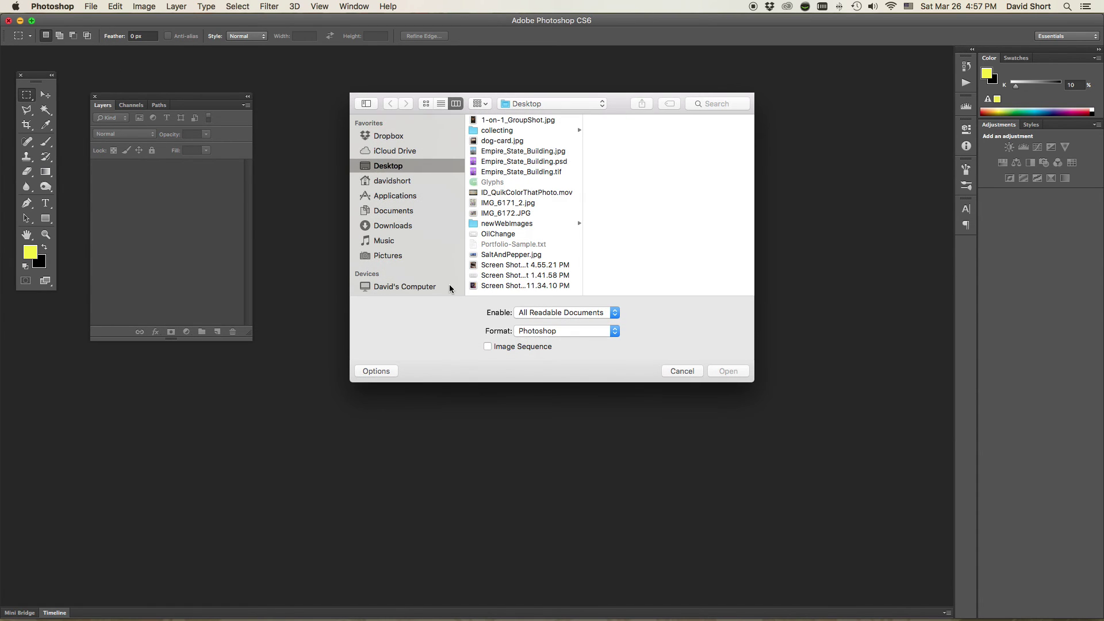
click(516, 172)
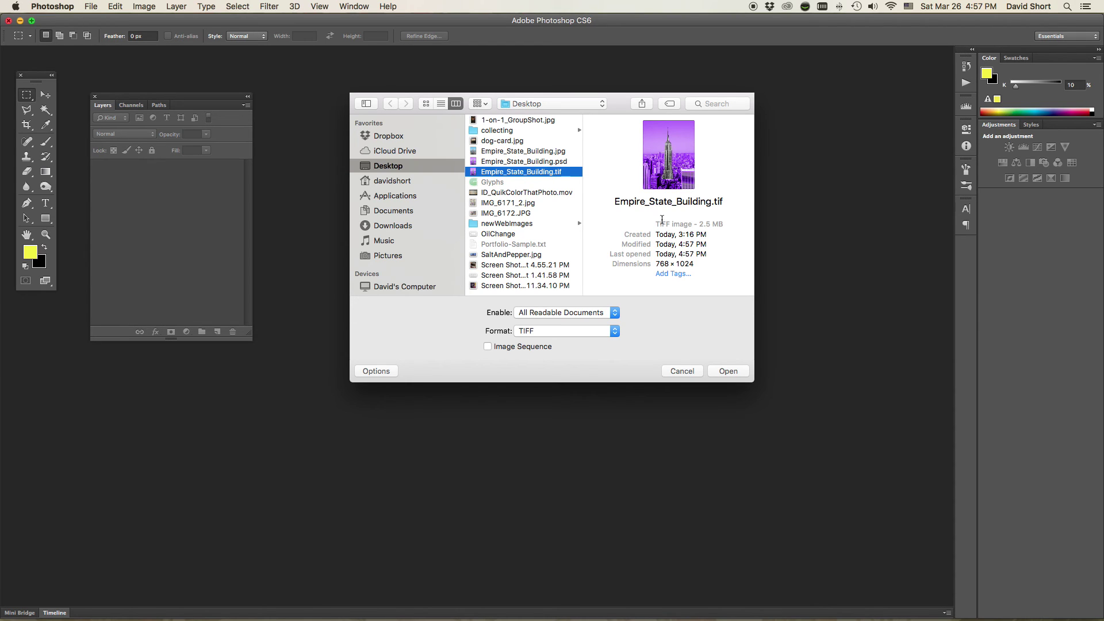
click(728, 371)
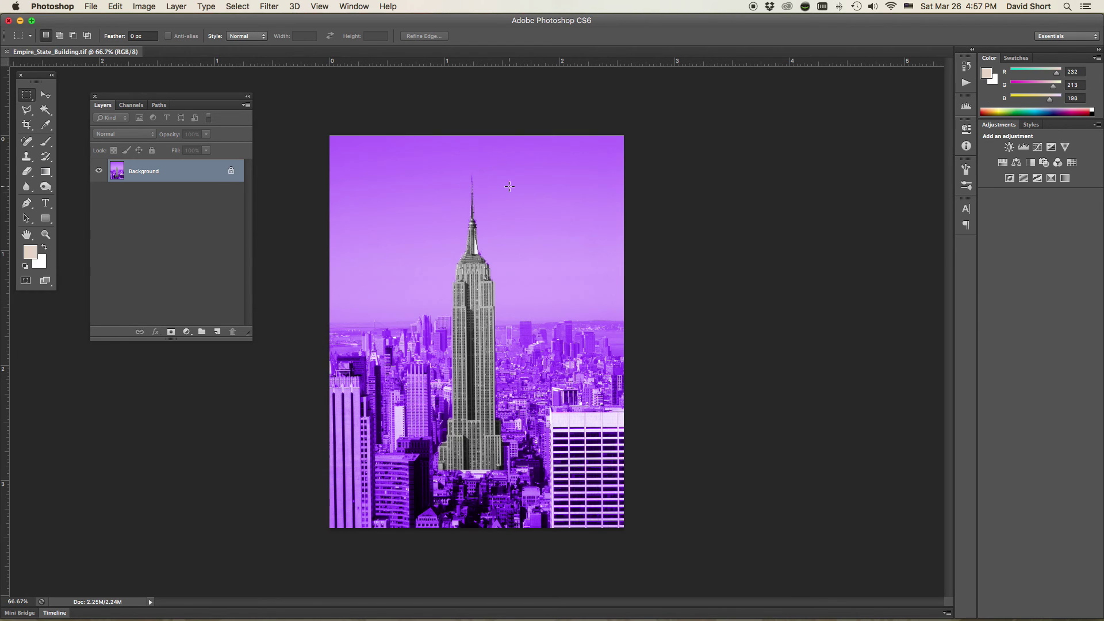
Step: Convert the flattened TIFF's color mode to CMYK Color
click(143, 7)
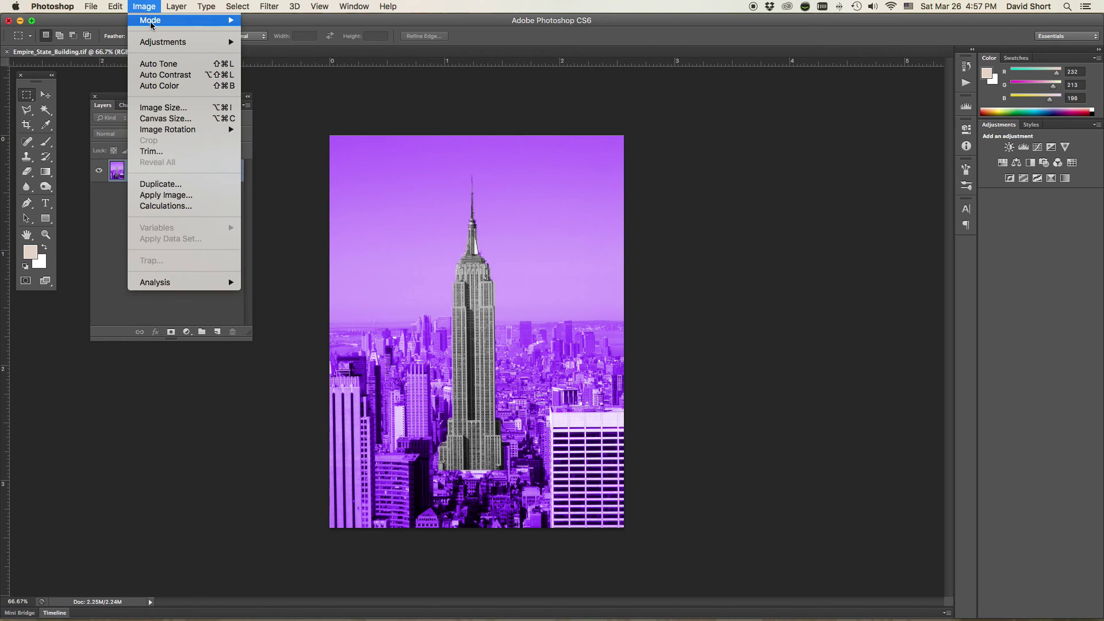
mouse_move(168, 24)
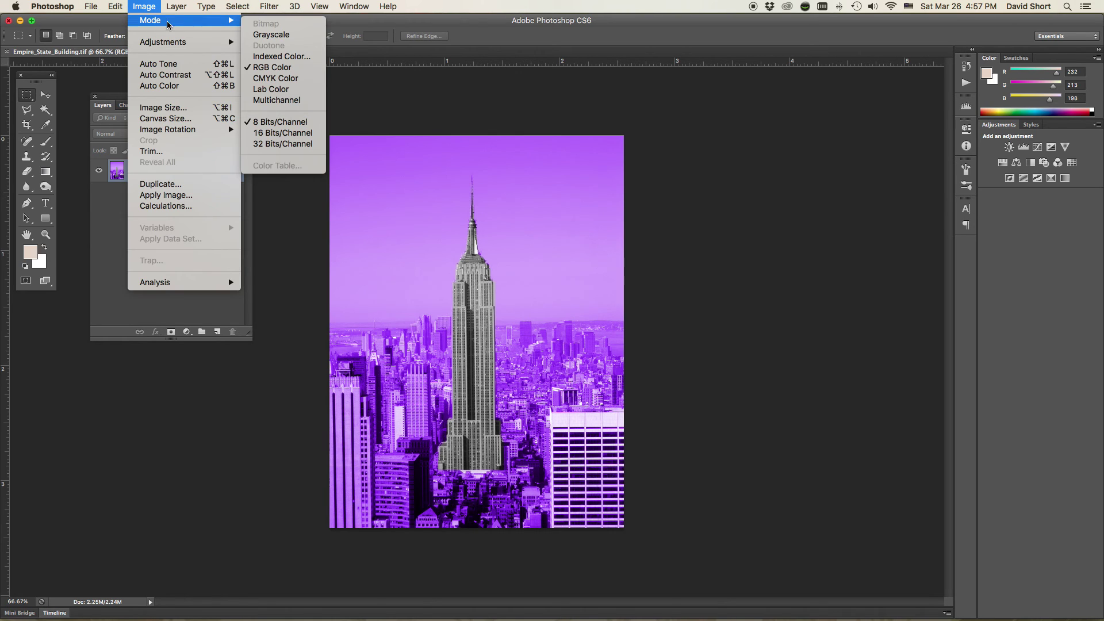
click(280, 79)
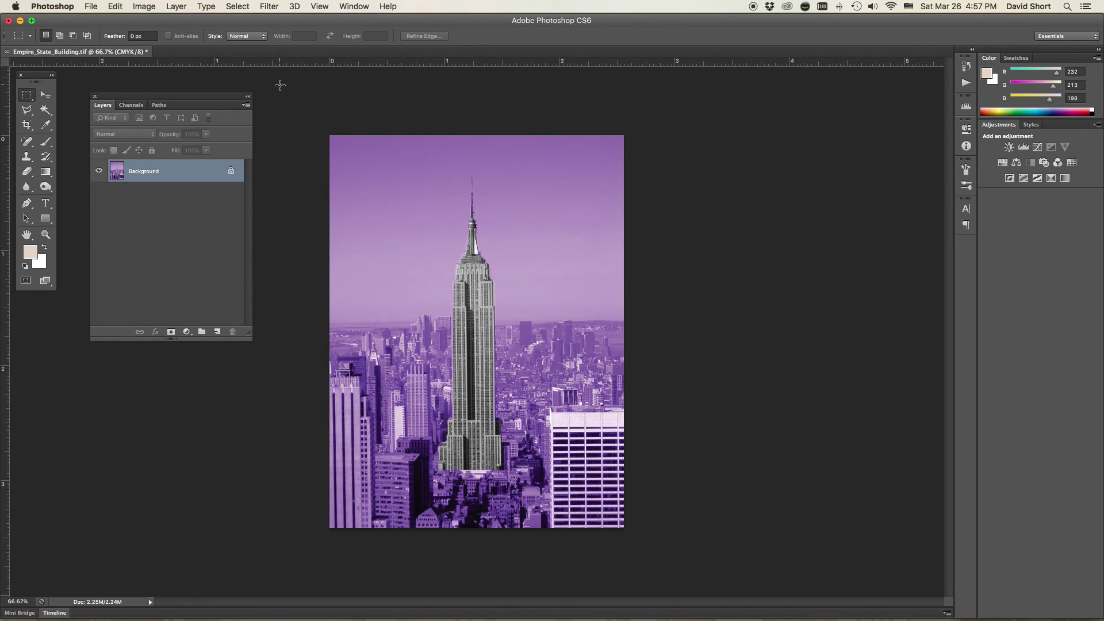
Step: Save the CMYK version of Empire_State_Building.tif and close the document
click(144, 6)
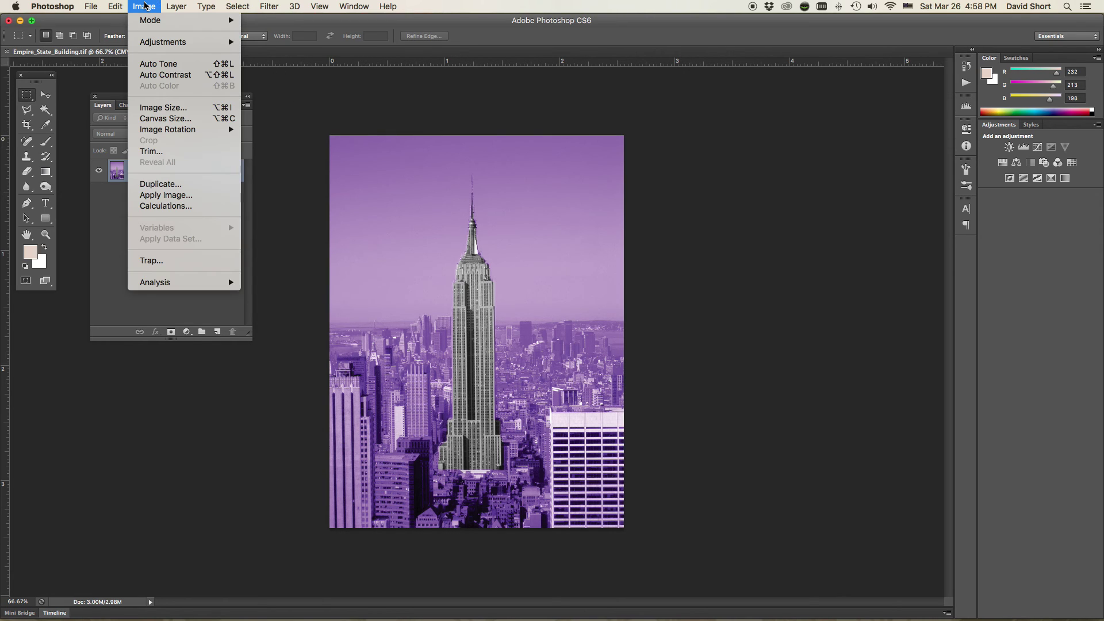
click(144, 6)
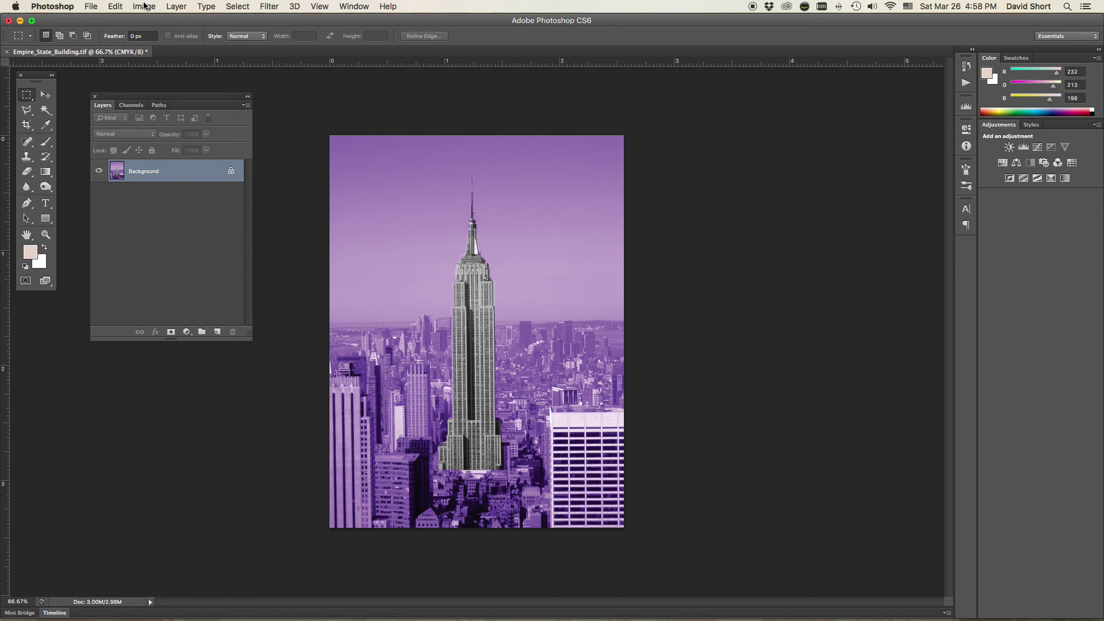
key(super+s)
click(6, 53)
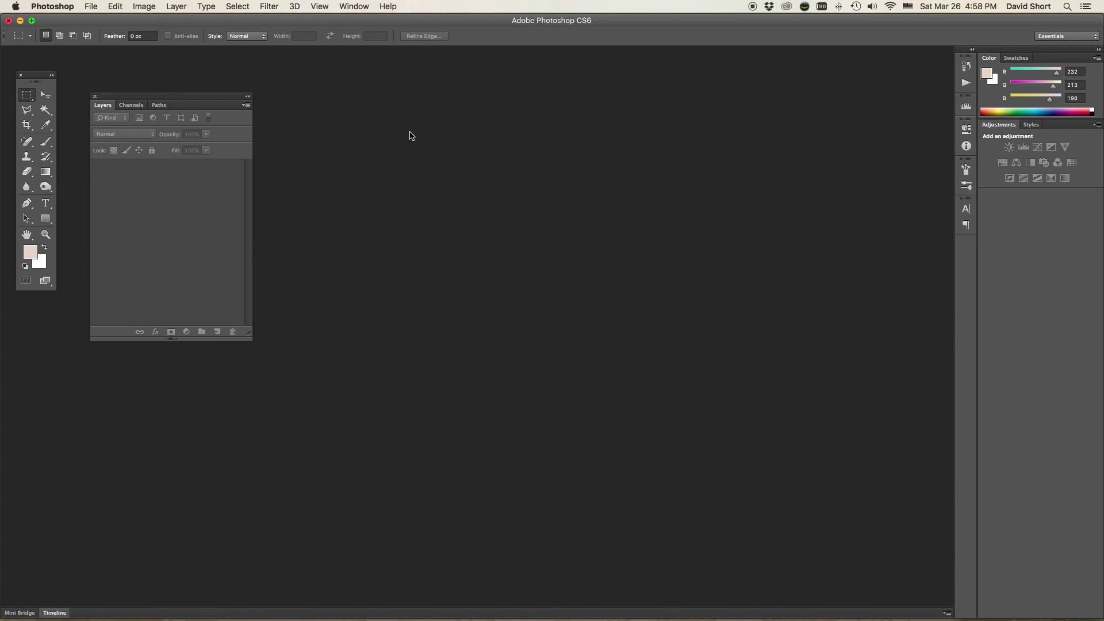